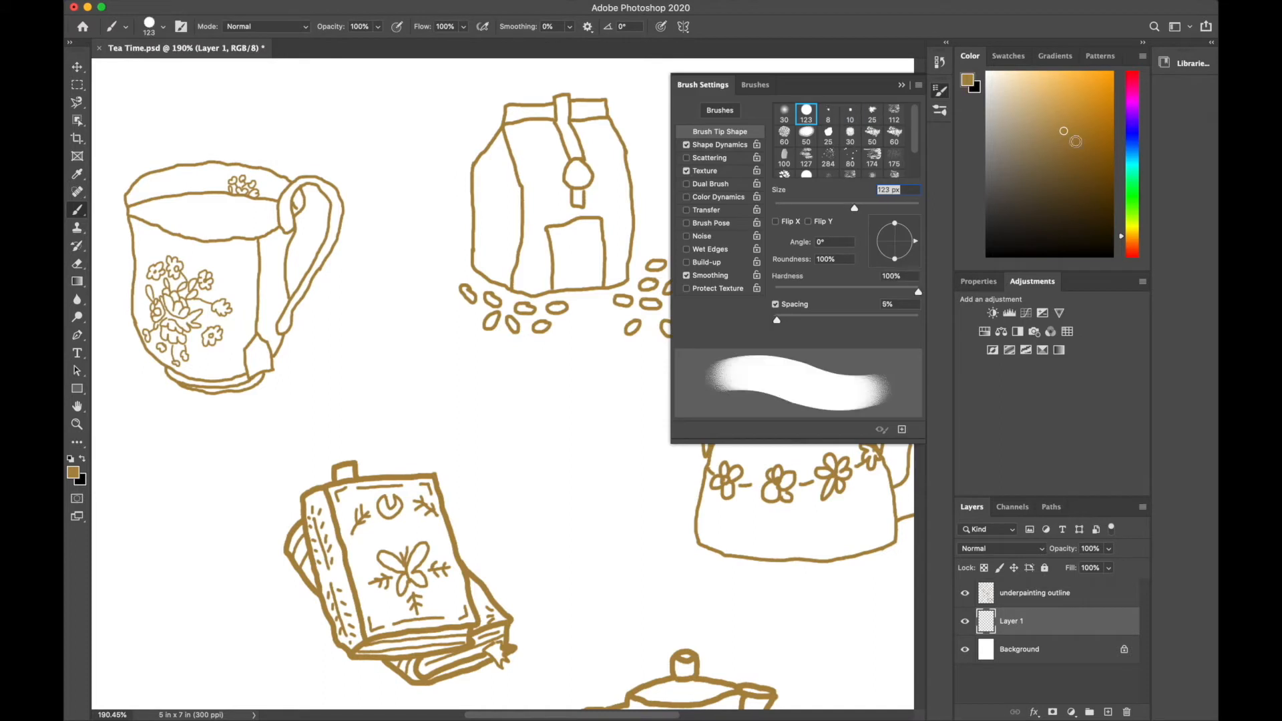
Step: Paint the paper bag light tan with a 36 px brush and rename its layer "color fill"
click(902, 85)
click(163, 27)
drag(175, 67, 167, 74)
click(151, 34)
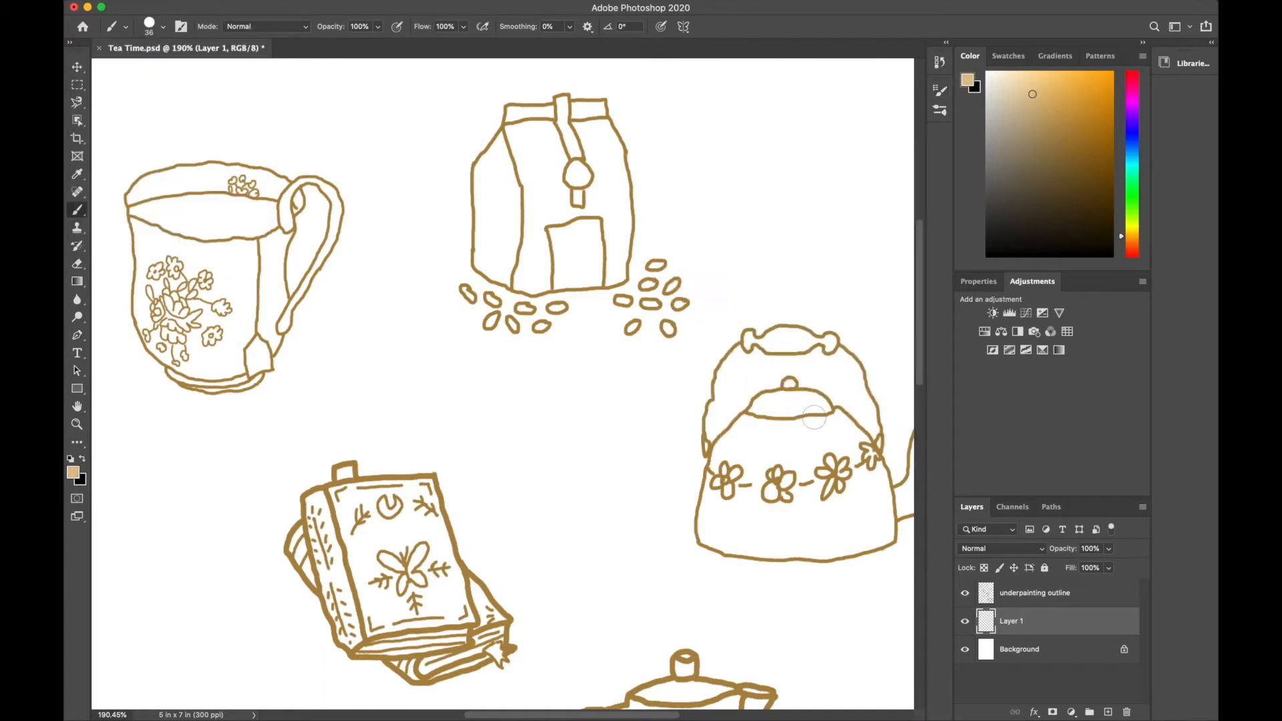
mouse_move(529, 158)
mouse_down()
mouse_move(523, 215)
mouse_move(542, 194)
mouse_move(552, 209)
mouse_move(497, 202)
mouse_move(487, 173)
mouse_move(487, 255)
mouse_move(539, 281)
mouse_move(531, 253)
mouse_move(606, 189)
mouse_move(568, 206)
mouse_move(513, 119)
mouse_move(594, 107)
mouse_move(600, 198)
mouse_move(485, 234)
mouse_move(565, 249)
mouse_move(551, 274)
mouse_move(564, 273)
mouse_move(598, 254)
mouse_move(617, 181)
mouse_move(615, 257)
mouse_up()
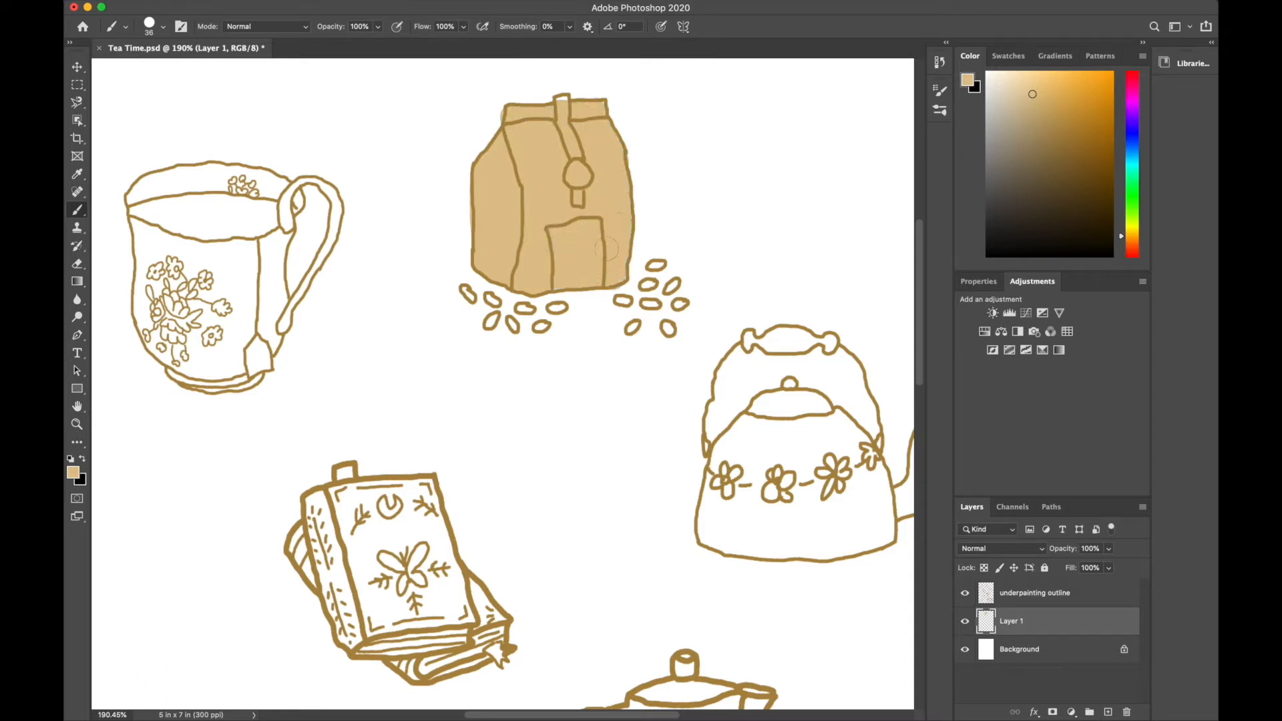
text(color fill)
key(Return)
Step: Paint the kettle's body, lid and spout light pink, reducing the brush to 25 px for the narrower areas
click(1132, 100)
click(1019, 75)
click(1009, 75)
mouse_move(779, 447)
mouse_down()
mouse_move(747, 460)
mouse_move(743, 437)
mouse_move(727, 445)
mouse_move(711, 516)
mouse_move(727, 562)
mouse_move(793, 529)
mouse_move(760, 424)
mouse_move(768, 405)
mouse_move(740, 437)
mouse_move(804, 402)
mouse_move(826, 436)
mouse_move(798, 471)
mouse_move(840, 435)
mouse_move(871, 478)
mouse_move(853, 438)
mouse_move(808, 517)
mouse_move(739, 544)
mouse_move(874, 532)
mouse_move(881, 503)
mouse_move(882, 533)
mouse_up()
drag(611, 715, 662, 715)
click(163, 27)
drag(156, 70, 151, 70)
key(Return)
mouse_move(713, 514)
mouse_down()
mouse_move(730, 431)
mouse_move(731, 457)
mouse_up()
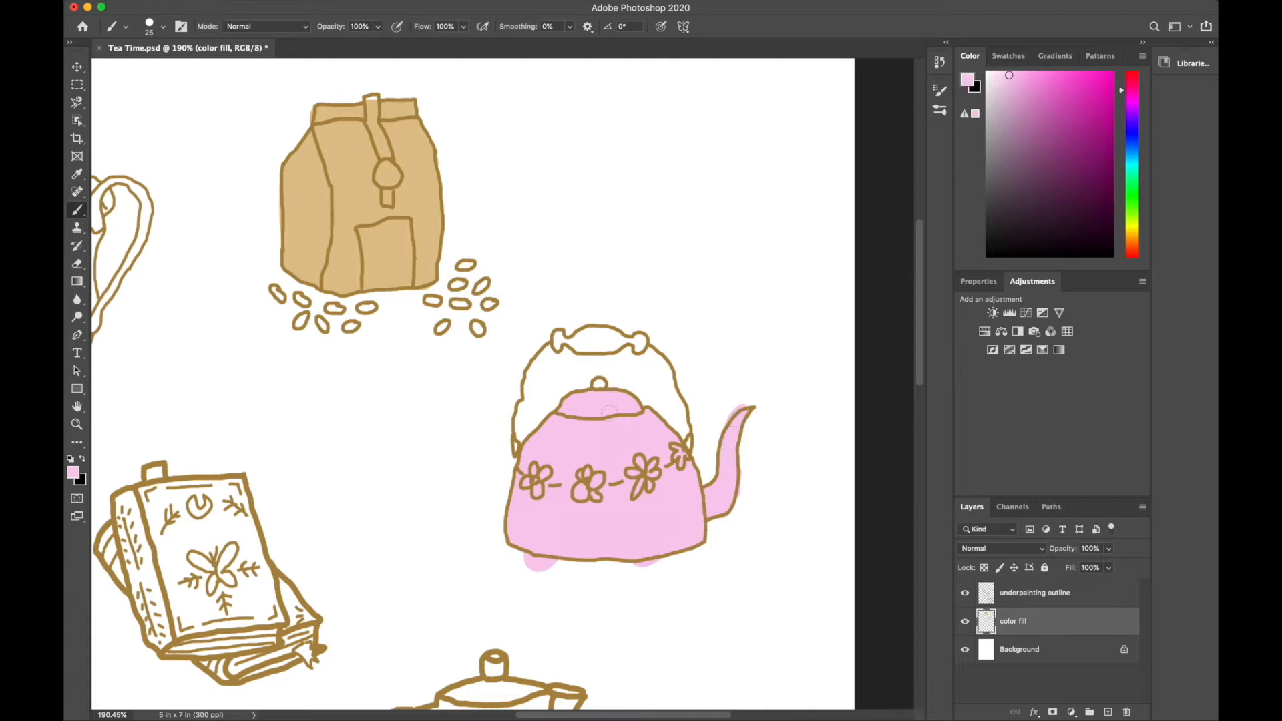
Step: Paint the flowered mug's body, inner rim and handle pale cyan with a 28 px brush
scroll(334, 612, left, 5)
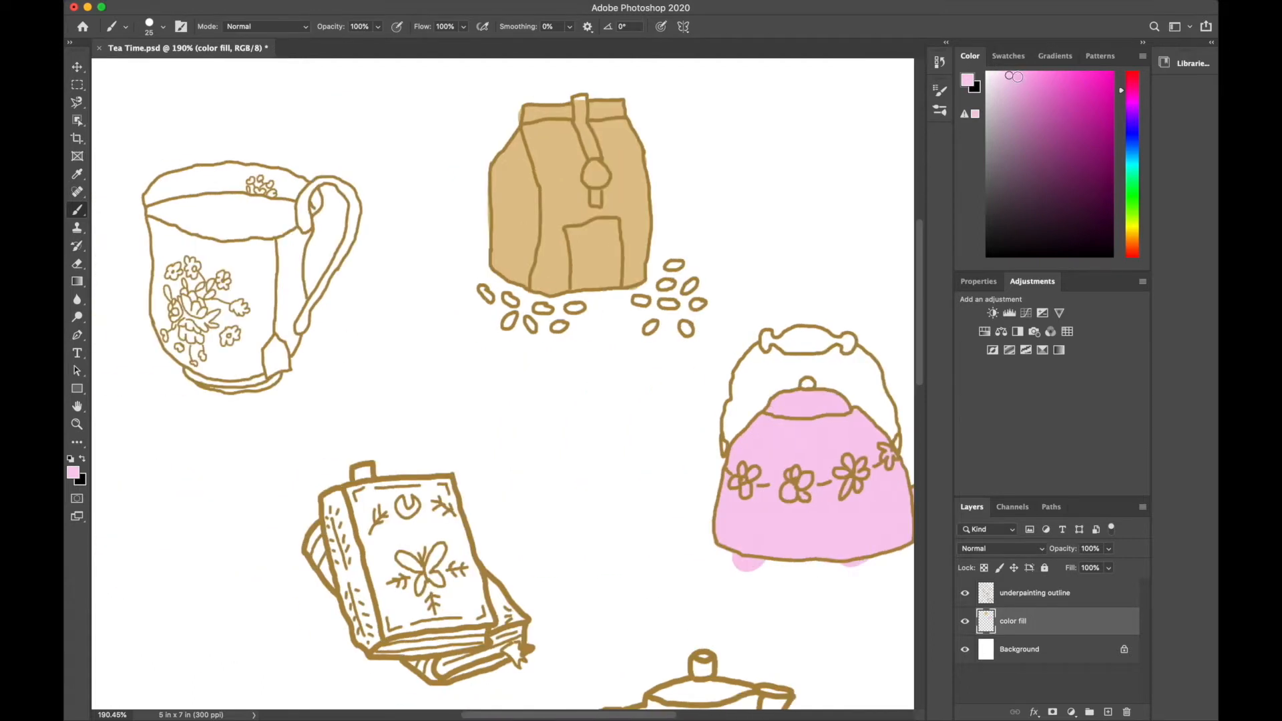
drag(1132, 233, 1133, 238)
click(163, 27)
drag(153, 71, 157, 71)
click(206, 35)
click(1131, 161)
click(1000, 74)
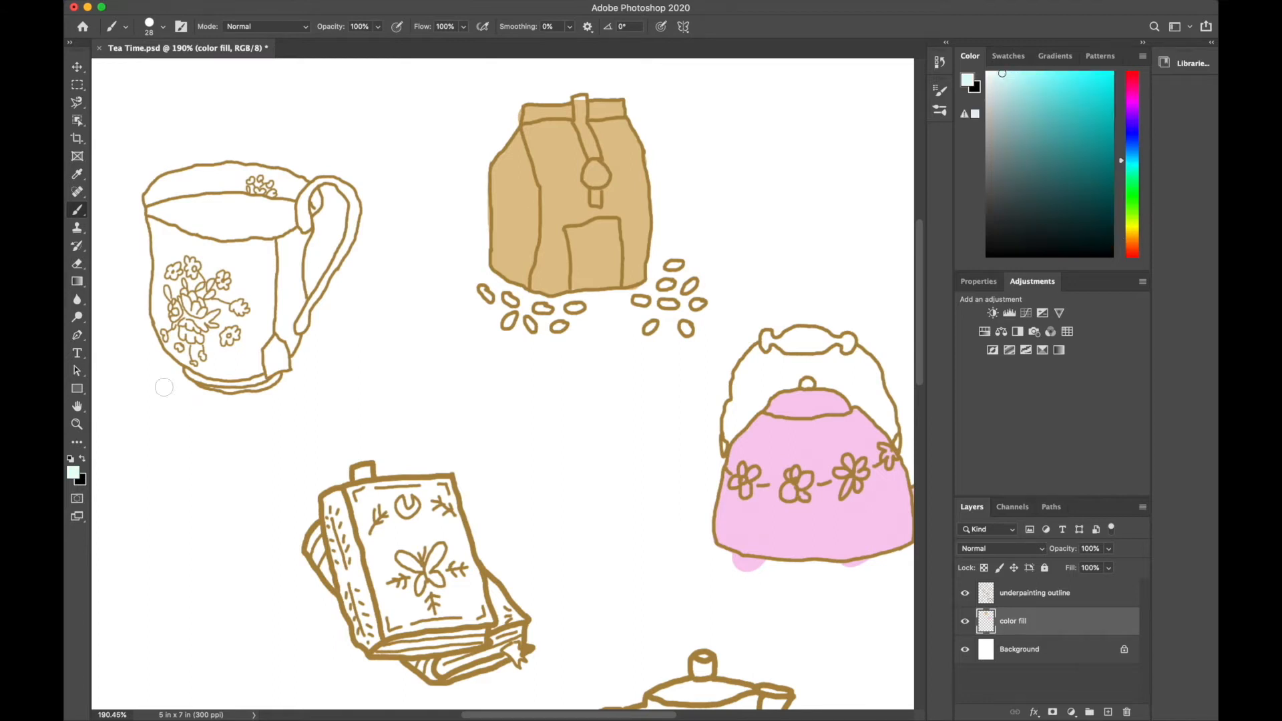
mouse_move(258, 267)
mouse_down()
mouse_move(252, 364)
mouse_move(271, 251)
mouse_move(287, 305)
mouse_up()
mouse_move(148, 223)
mouse_down()
mouse_move(173, 248)
mouse_move(244, 253)
mouse_move(161, 321)
mouse_move(177, 351)
mouse_up()
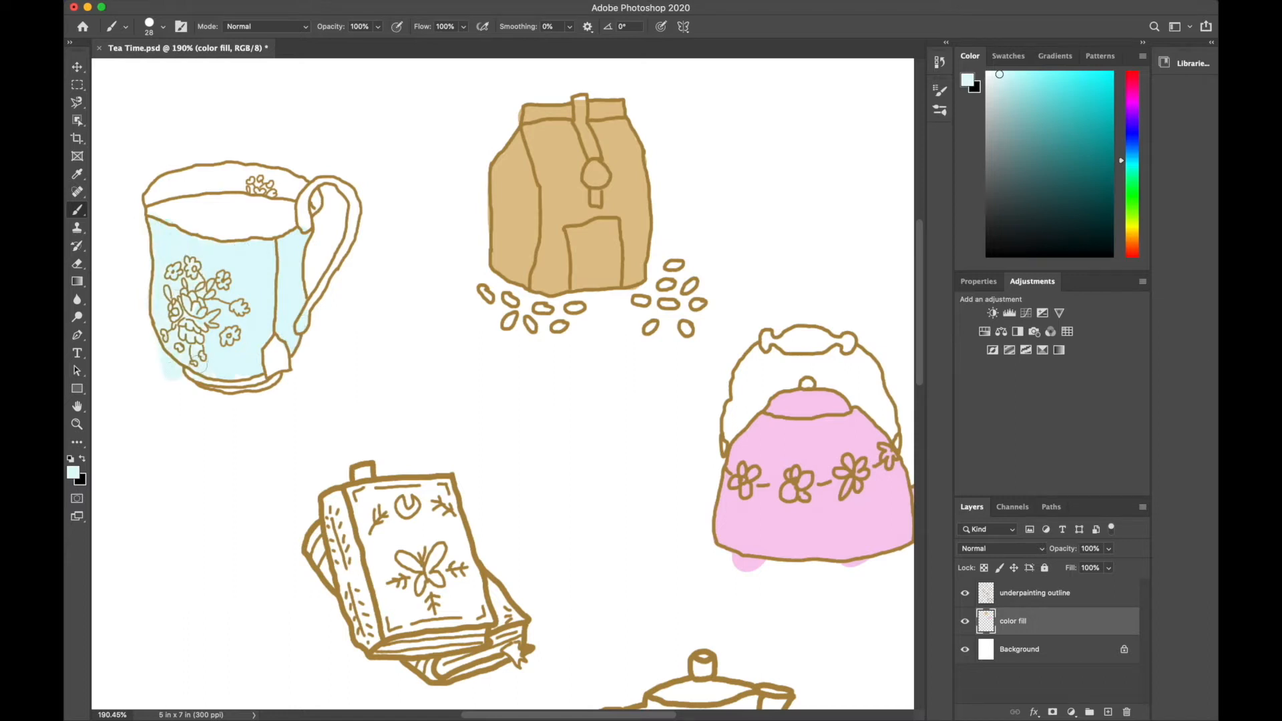
drag(217, 256, 233, 171)
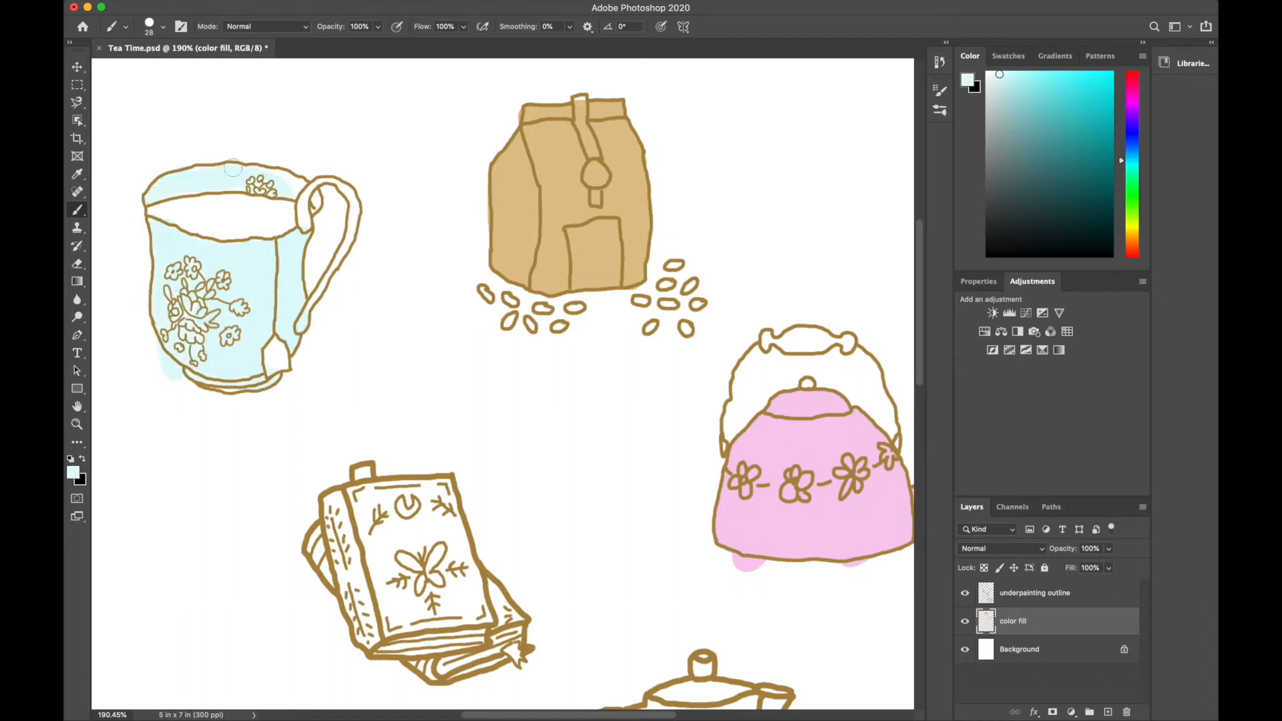
mouse_move(305, 206)
mouse_down()
mouse_move(337, 189)
mouse_move(338, 243)
mouse_up()
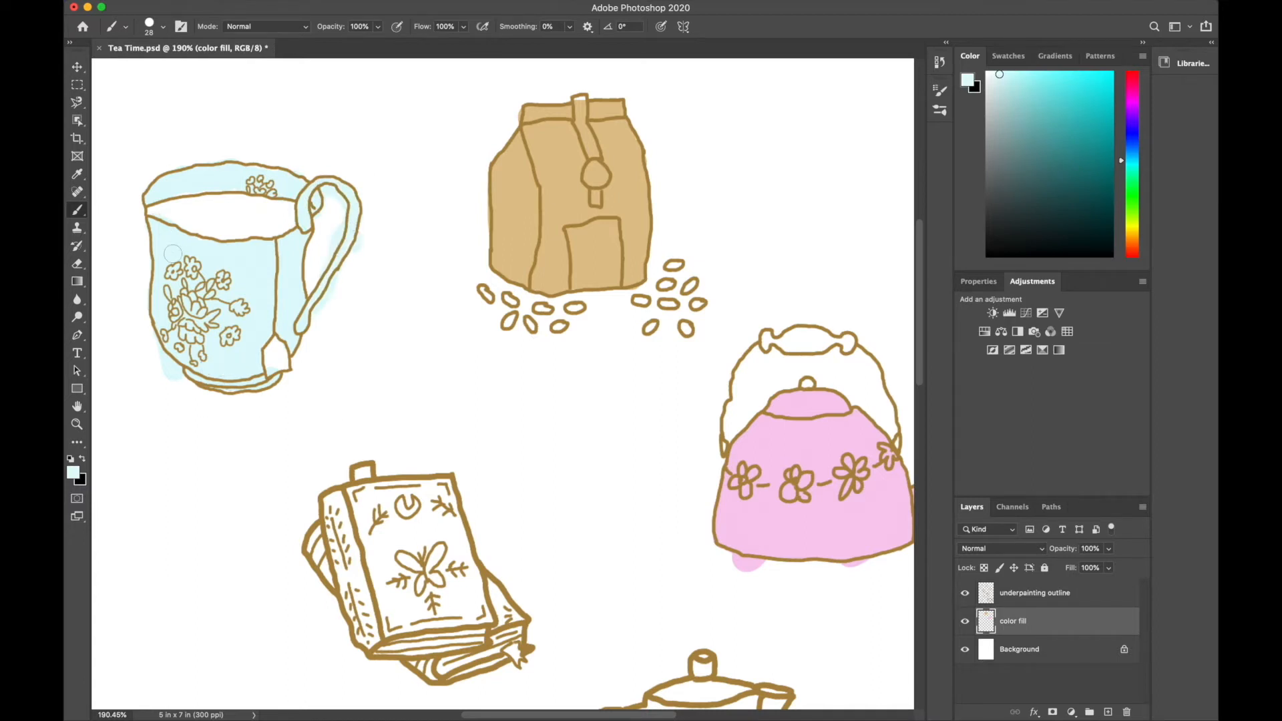
Step: Choose a muted green as the brush colour for the stacked books
drag(921, 266, 922, 338)
click(1132, 197)
drag(1022, 145, 1028, 146)
mouse_move(353, 230)
mouse_down()
mouse_move(348, 259)
mouse_move(335, 239)
mouse_up()
drag(335, 234, 400, 223)
click(195, 7)
click(265, 26)
click(199, 8)
click(261, 24)
Step: Paint the top book's cover and spine muted green and the lower book's cover tan-orange, using a 14 px brush for narrow parts
click(1020, 124)
mouse_move(409, 246)
mouse_down()
mouse_move(351, 256)
mouse_move(361, 360)
mouse_move(414, 331)
mouse_move(478, 337)
mouse_move(478, 294)
mouse_move(424, 247)
mouse_move(364, 230)
mouse_move(417, 208)
mouse_move(454, 250)
mouse_move(361, 246)
mouse_move(319, 294)
mouse_up()
click(1131, 239)
click(1028, 96)
click(1050, 95)
drag(491, 306, 505, 339)
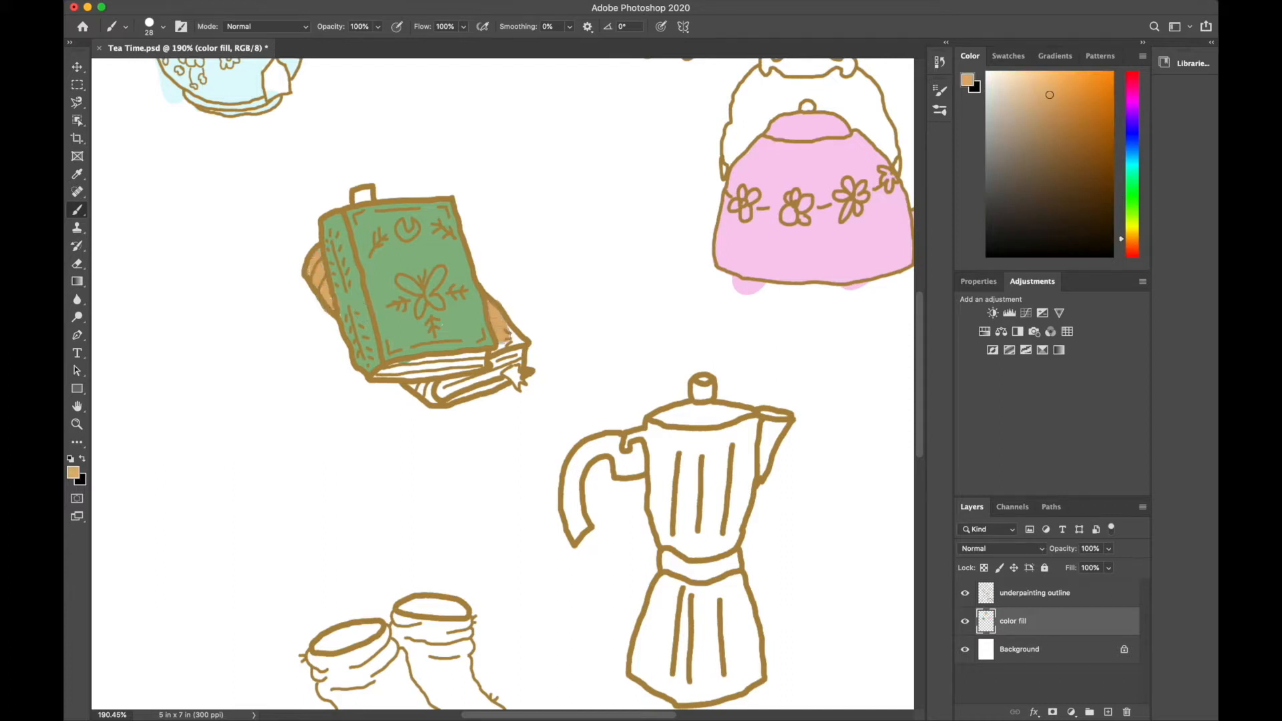
click(163, 27)
drag(153, 70, 146, 70)
click(419, 392)
Step: Paint the moka pot's lid, spout, body, waist and base medium grey with the 14 px brush
scroll(910, 401, down, 10)
scroll(910, 401, right, 5)
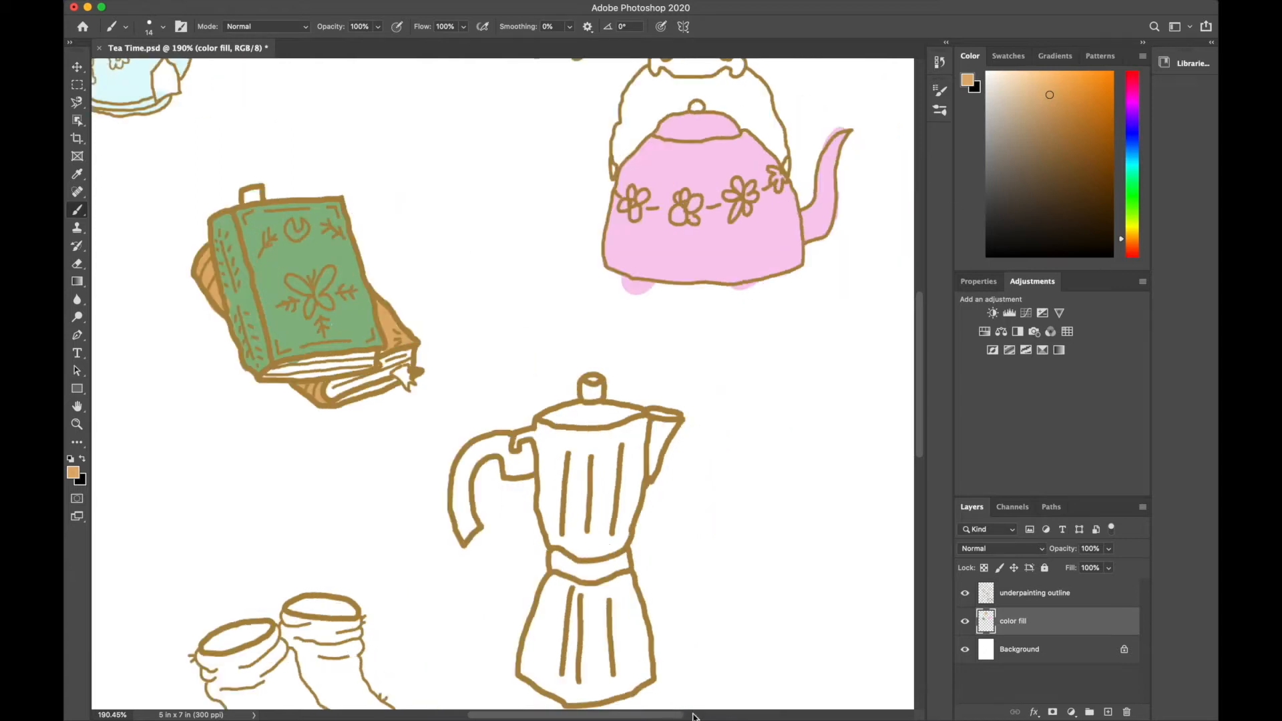
click(1001, 167)
click(994, 148)
mouse_move(534, 177)
mouse_down()
mouse_move(544, 233)
mouse_move(498, 155)
mouse_move(587, 134)
mouse_move(514, 194)
mouse_move(510, 237)
mouse_move(533, 244)
mouse_move(525, 283)
mouse_move(575, 281)
mouse_up()
click(201, 6)
click(219, 27)
click(991, 137)
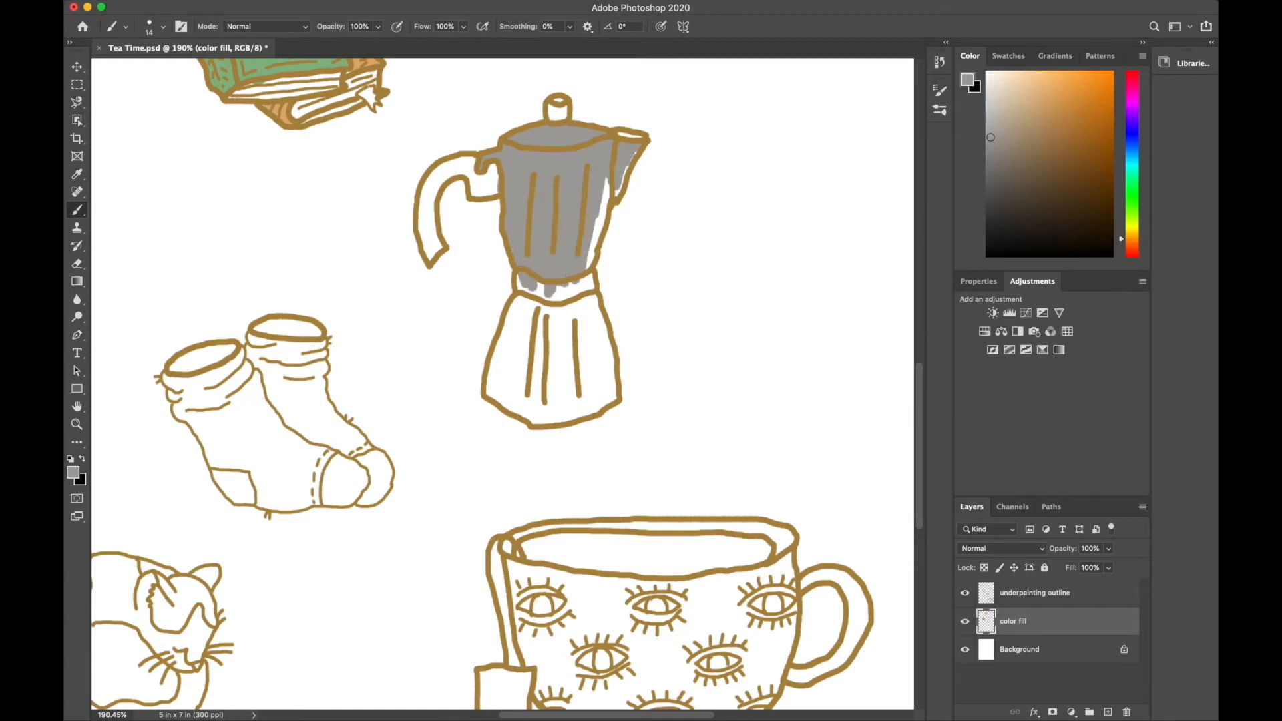
drag(605, 197, 593, 266)
mouse_move(527, 300)
mouse_down()
mouse_move(587, 301)
mouse_move(535, 355)
mouse_move(515, 340)
mouse_move(496, 373)
mouse_move(491, 391)
mouse_move(534, 417)
mouse_move(535, 360)
mouse_move(557, 361)
mouse_move(594, 303)
mouse_move(602, 350)
mouse_move(525, 428)
mouse_move(614, 396)
mouse_move(572, 390)
mouse_move(594, 386)
mouse_move(604, 331)
mouse_up()
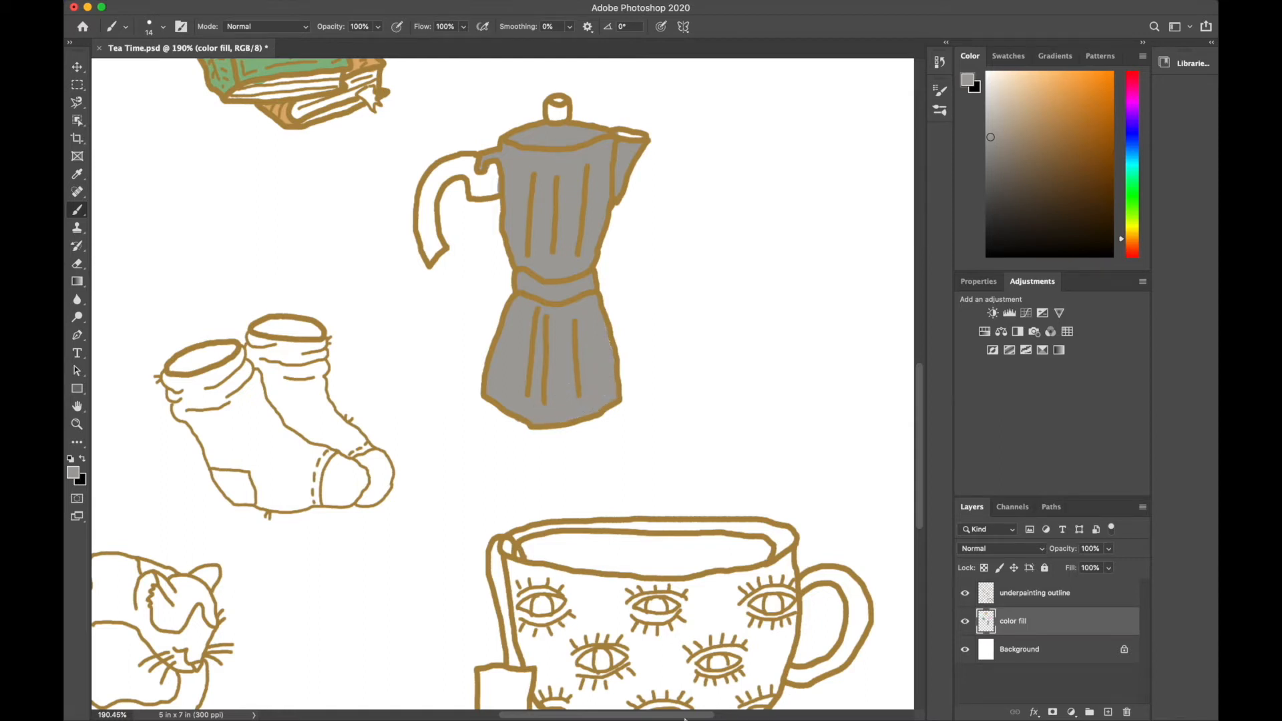
Step: Paint the cuffs, legs and feet of both socks light blue, leaving the toes and heel patch unpainted
scroll(697, 348, left, 5)
click(1128, 250)
click(1045, 81)
click(1064, 75)
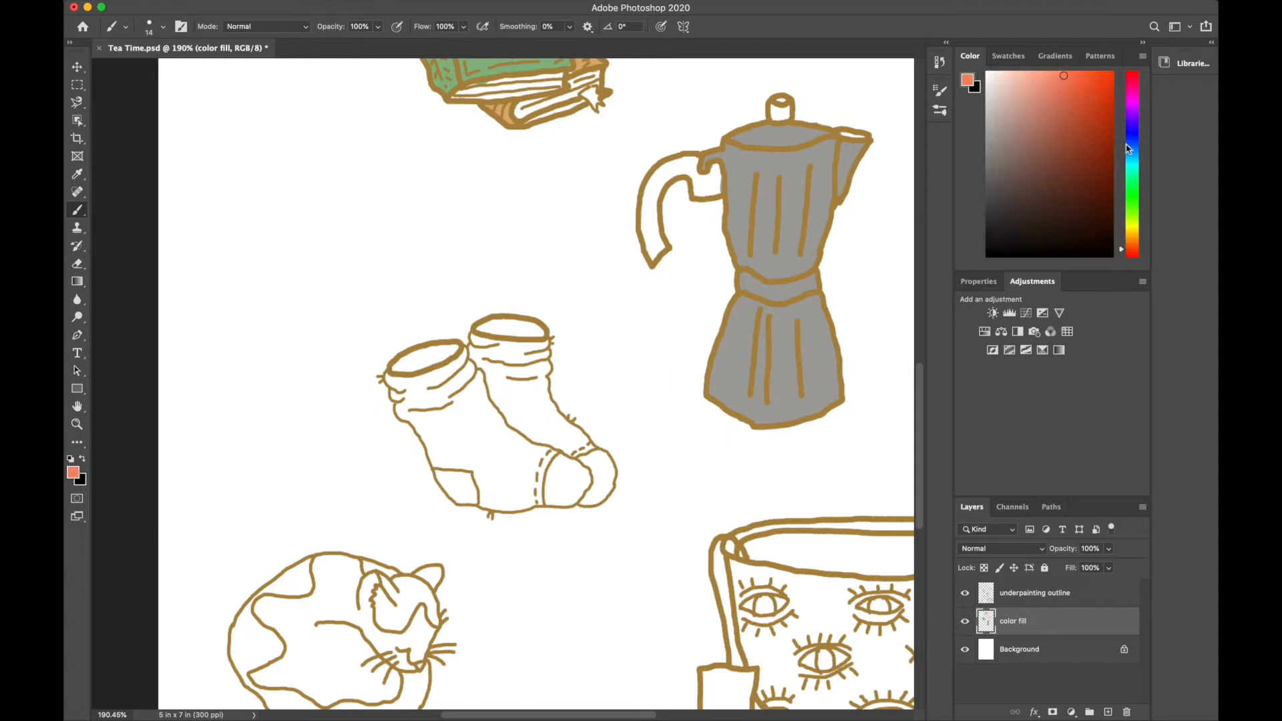
drag(1127, 101, 1127, 151)
click(1019, 78)
mouse_move(476, 401)
mouse_down()
mouse_move(461, 366)
mouse_move(401, 384)
mouse_move(440, 369)
mouse_up()
drag(399, 408, 428, 419)
mouse_move(468, 351)
mouse_down()
mouse_move(476, 398)
mouse_move(500, 398)
mouse_move(511, 446)
mouse_move(545, 452)
mouse_move(538, 484)
mouse_move(528, 495)
mouse_move(446, 421)
mouse_move(481, 443)
mouse_up()
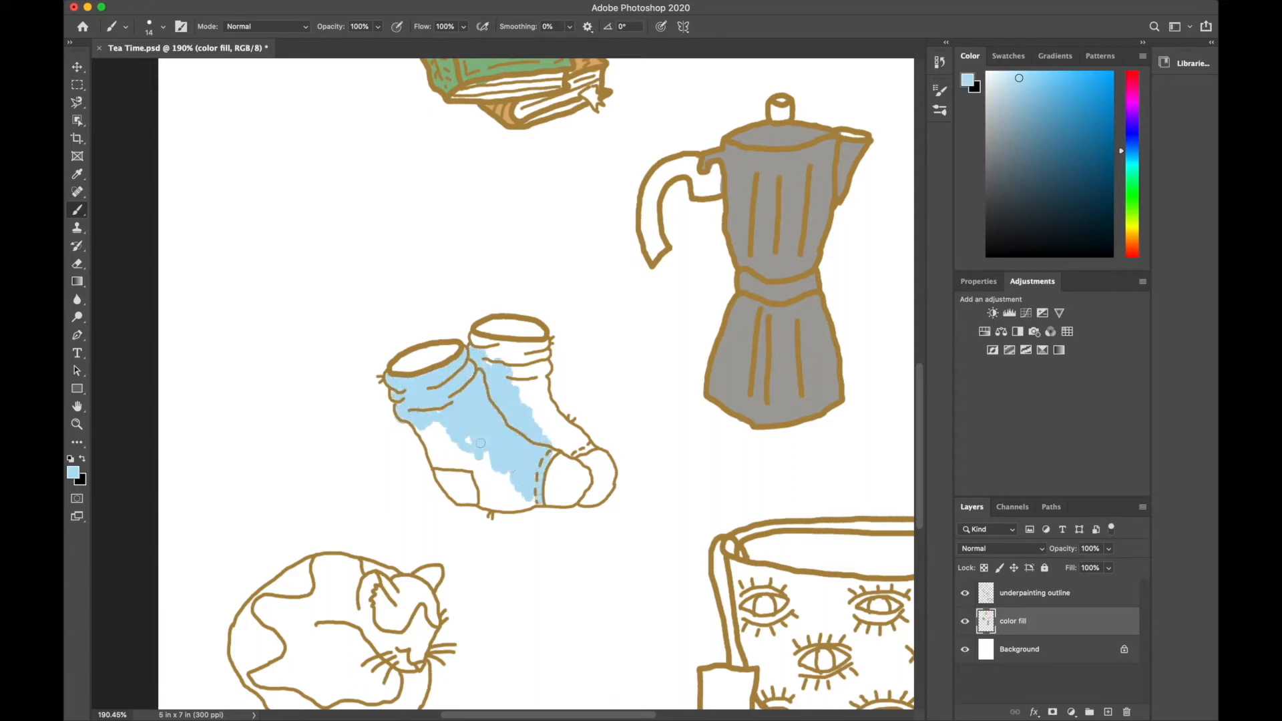
mouse_move(475, 452)
mouse_down()
mouse_move(486, 501)
mouse_move(509, 489)
mouse_up()
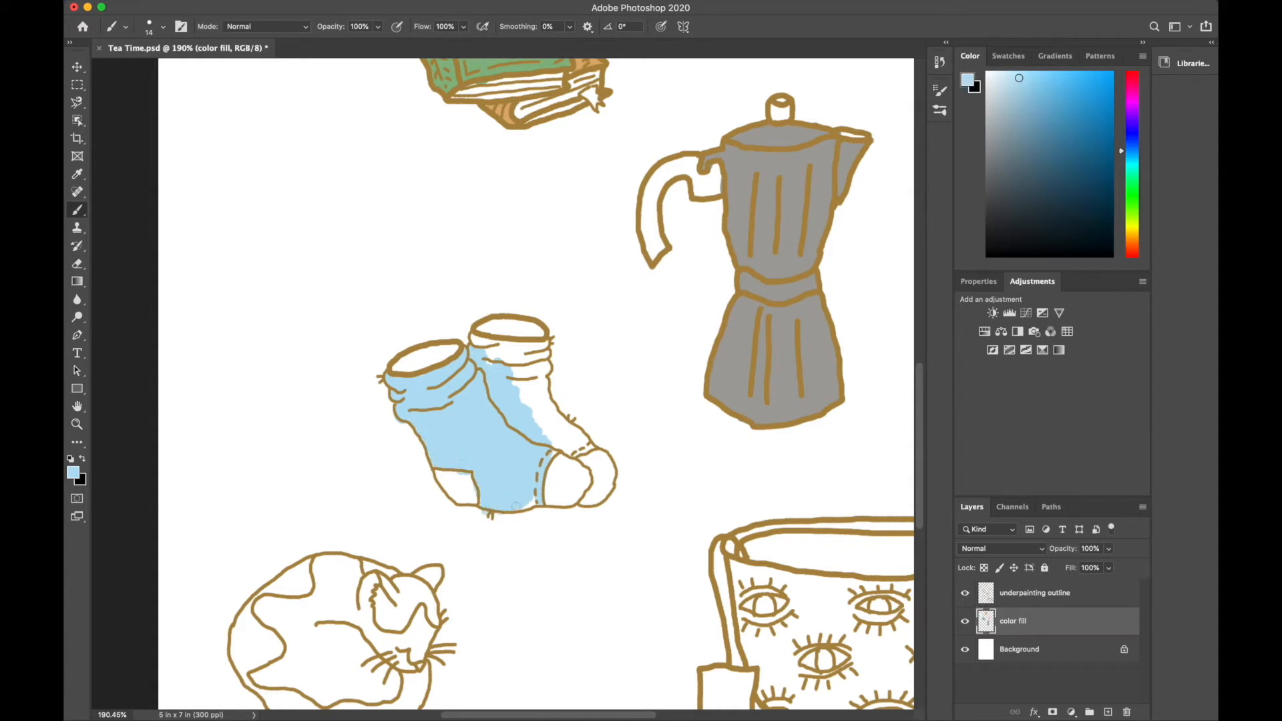
mouse_move(540, 437)
mouse_down()
mouse_move(479, 341)
mouse_move(545, 370)
mouse_up()
Step: Paint the toes of both socks and the heel patch medium green
click(1079, 210)
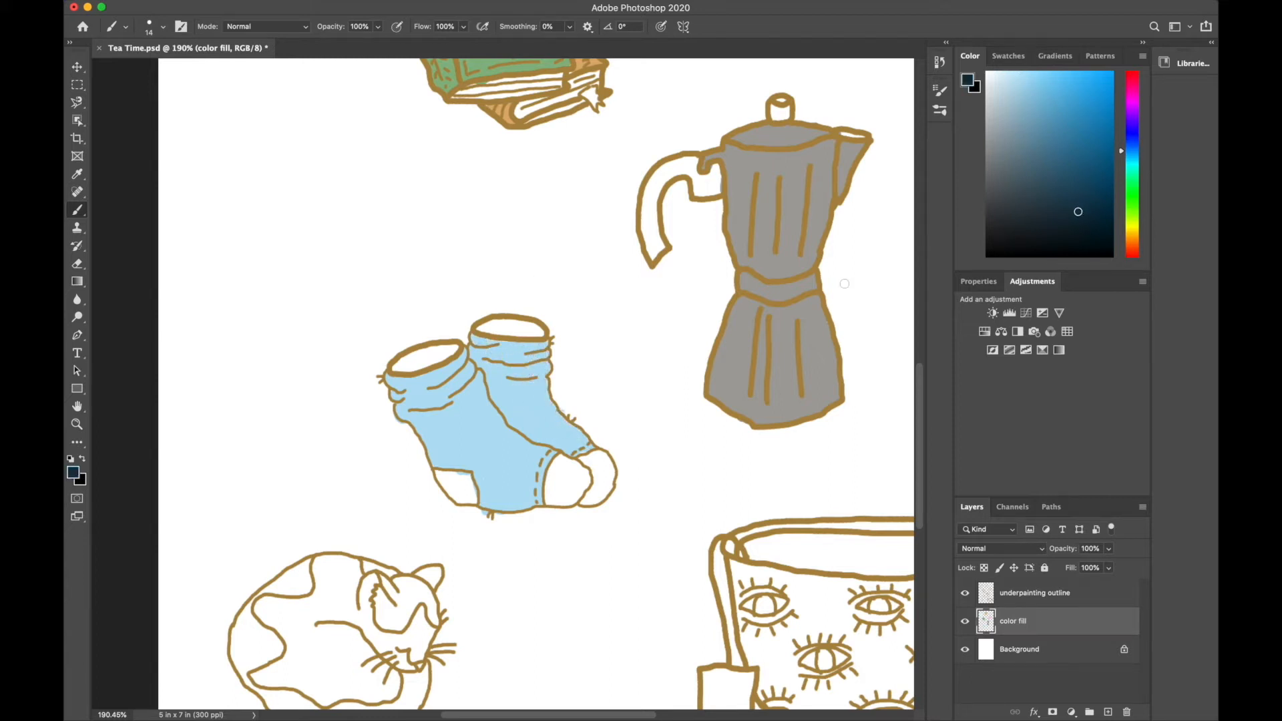
click(1132, 206)
drag(1081, 189, 1072, 181)
drag(559, 467, 553, 496)
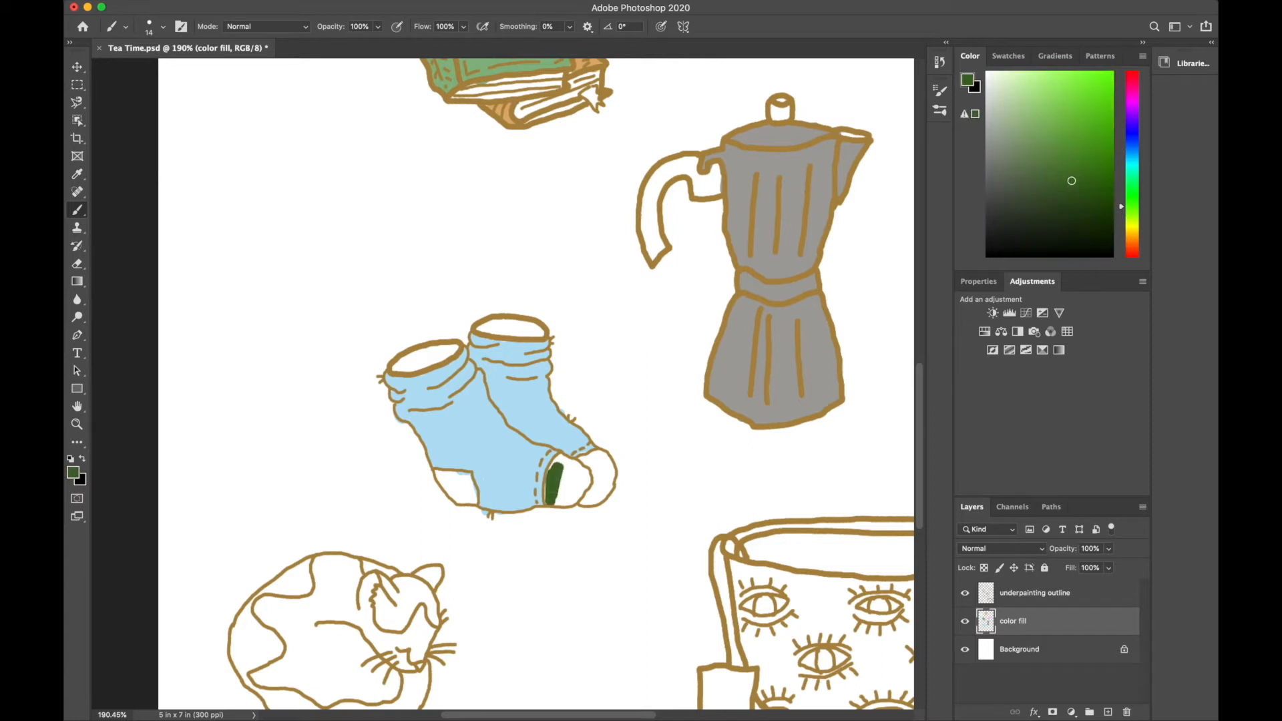
key(super+z)
click(1056, 159)
mouse_move(568, 484)
mouse_down()
mouse_move(561, 467)
mouse_move(587, 478)
mouse_up()
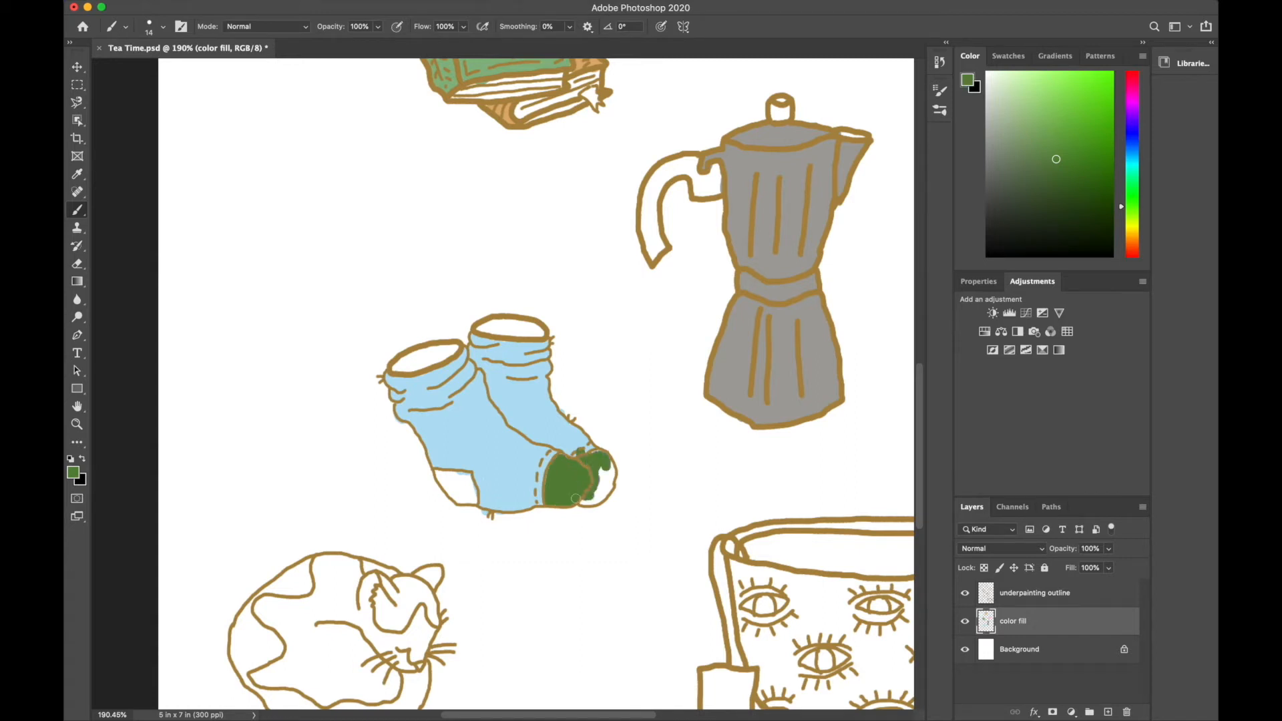
drag(600, 494, 608, 467)
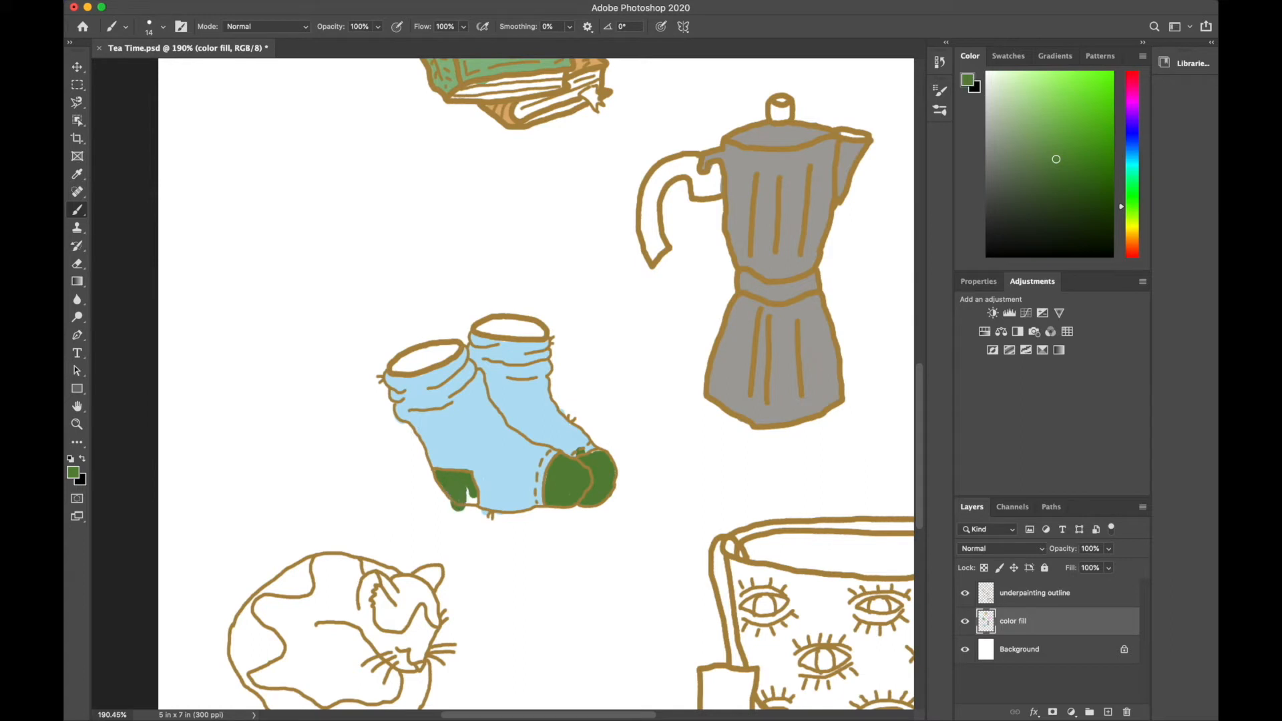
Step: Paint the front and foot of the eye-patterned teacup pale pink with a 23 px brush
scroll(663, 505, right, 5)
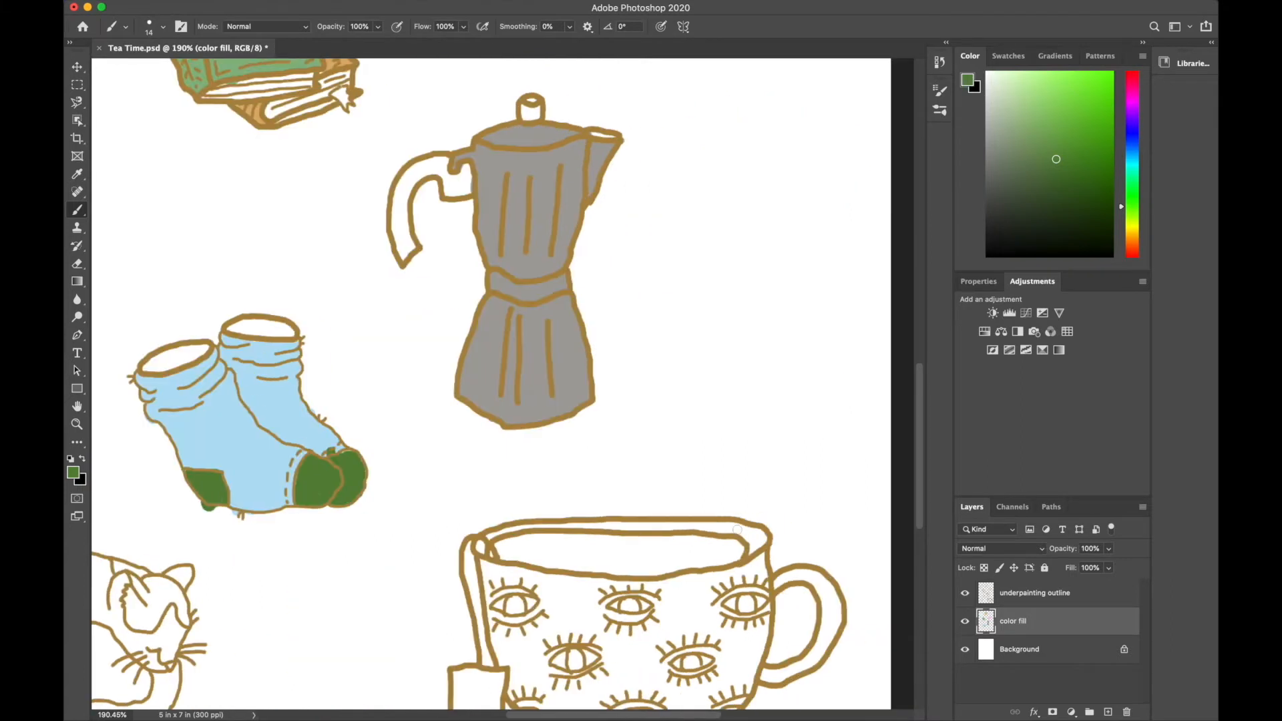
scroll(907, 389, up, 3)
scroll(907, 390, down, 8)
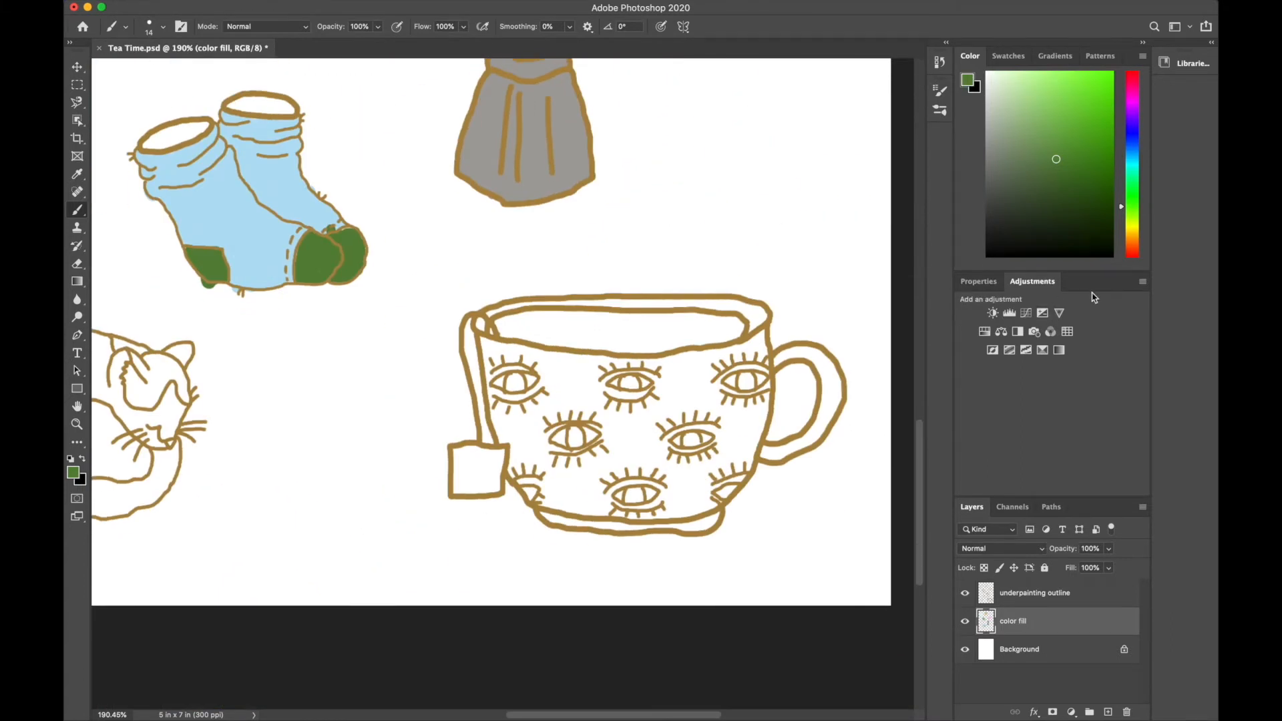
scroll(923, 378, up, 5)
scroll(923, 378, down, 3)
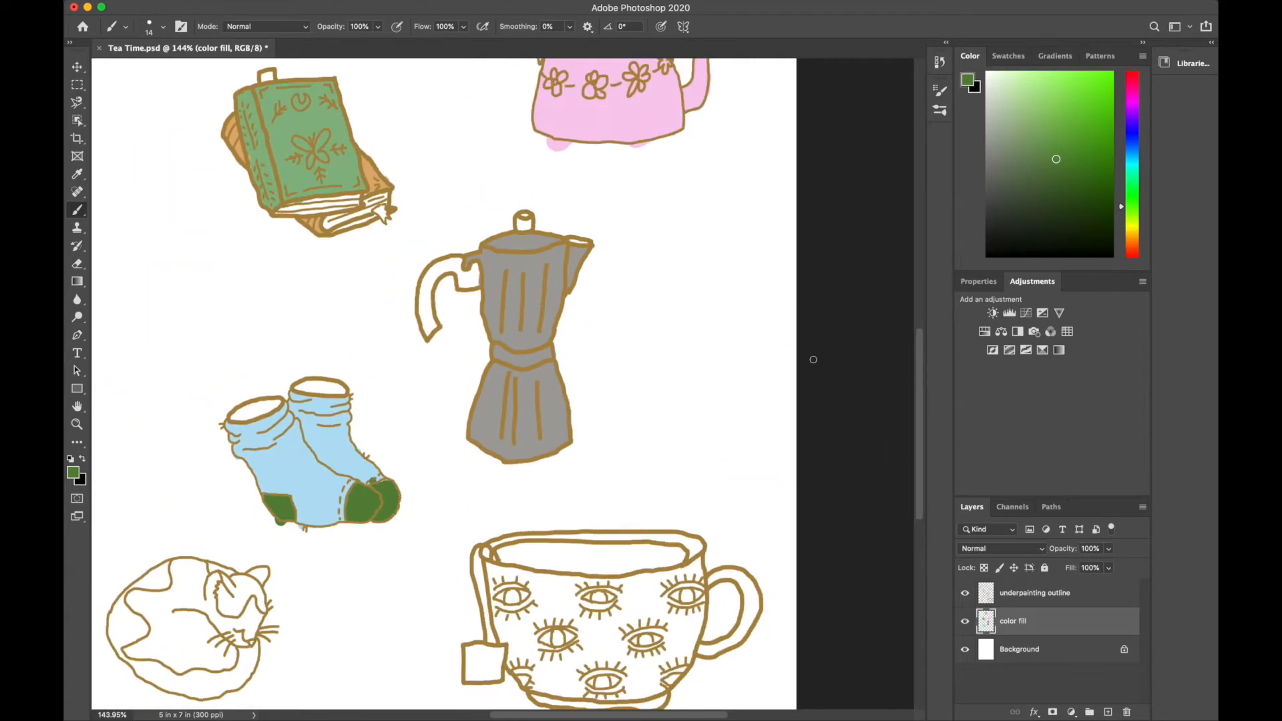
scroll(814, 361, down, 5)
click(1132, 99)
click(999, 74)
click(1131, 75)
scroll(428, 540, up, 5)
scroll(601, 427, down, 5)
scroll(767, 401, up, 5)
scroll(767, 265, down, 4)
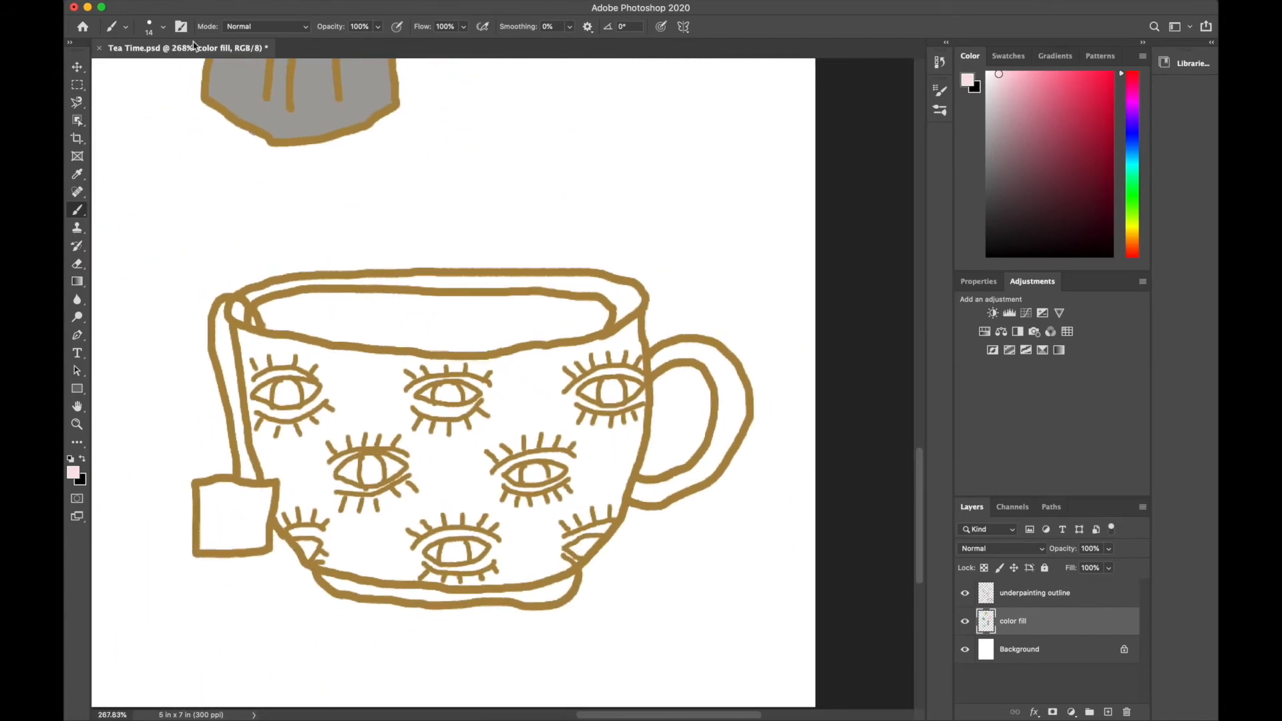
click(163, 27)
drag(148, 70, 152, 71)
click(148, 25)
mouse_move(481, 474)
mouse_down()
mouse_move(521, 414)
mouse_move(347, 401)
mouse_move(247, 337)
mouse_move(287, 464)
mouse_move(350, 514)
mouse_move(273, 469)
mouse_move(347, 577)
mouse_move(387, 481)
mouse_move(515, 441)
mouse_move(614, 481)
mouse_move(507, 374)
mouse_move(568, 354)
mouse_move(631, 354)
mouse_move(428, 565)
mouse_move(554, 564)
mouse_move(614, 498)
mouse_up()
drag(364, 588, 480, 608)
Step: Paint the teacup's handle and rim the same pale pink
mouse_move(658, 364)
mouse_down()
mouse_move(708, 350)
mouse_move(724, 360)
mouse_move(732, 391)
mouse_move(699, 468)
mouse_up()
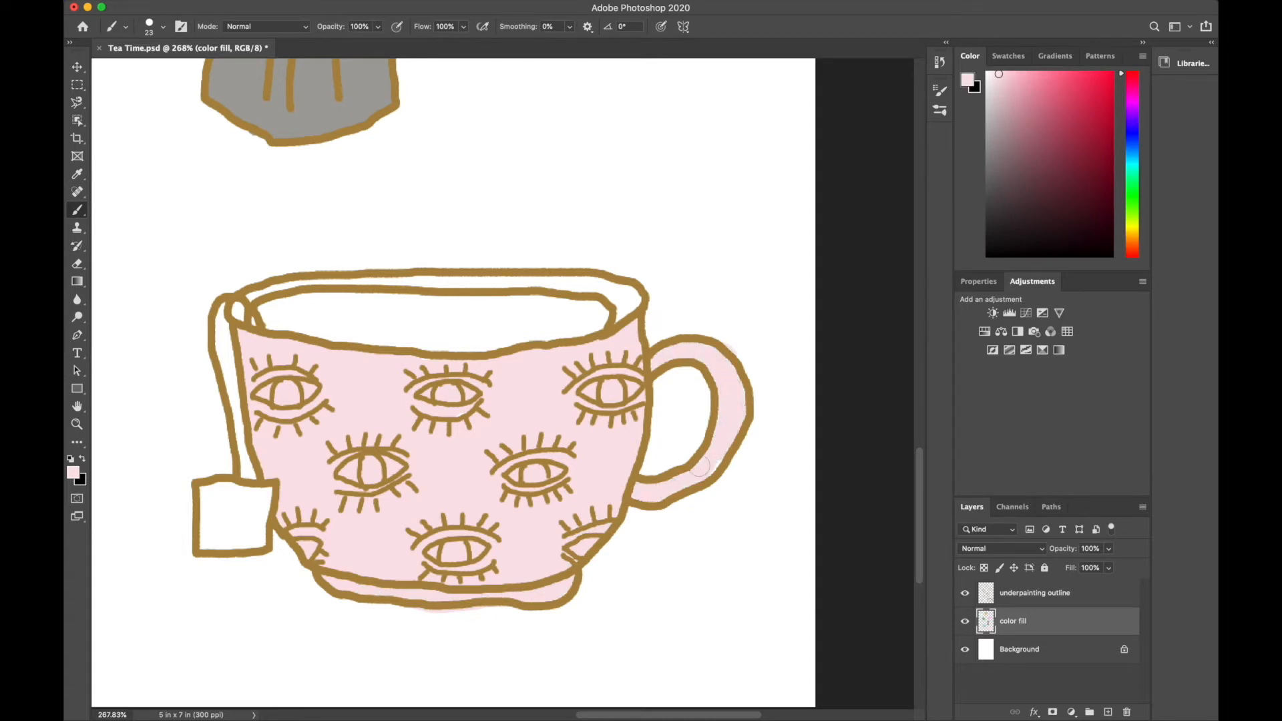
mouse_move(625, 310)
mouse_down()
mouse_move(628, 294)
mouse_move(507, 281)
mouse_move(582, 286)
mouse_up()
drag(235, 312, 414, 284)
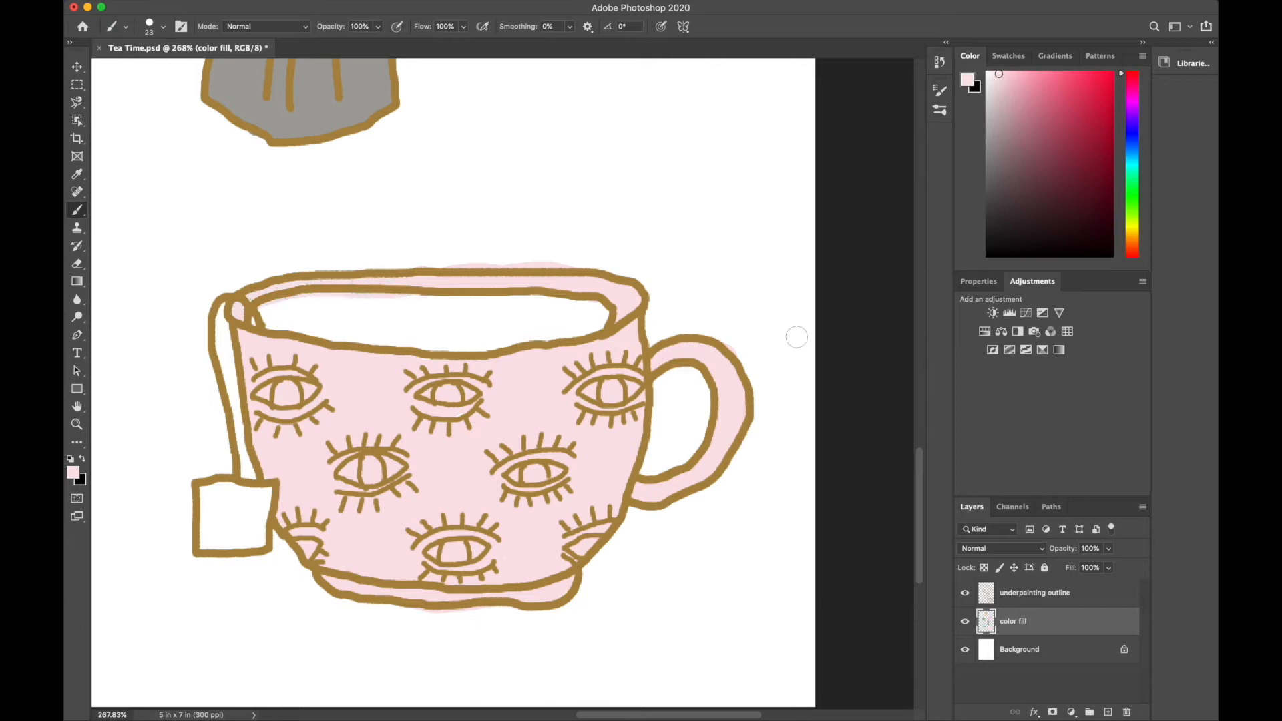
Step: Hide the Background layer and paint the white areas of the sleeping cat's body and face
scroll(200, 421, down, 6)
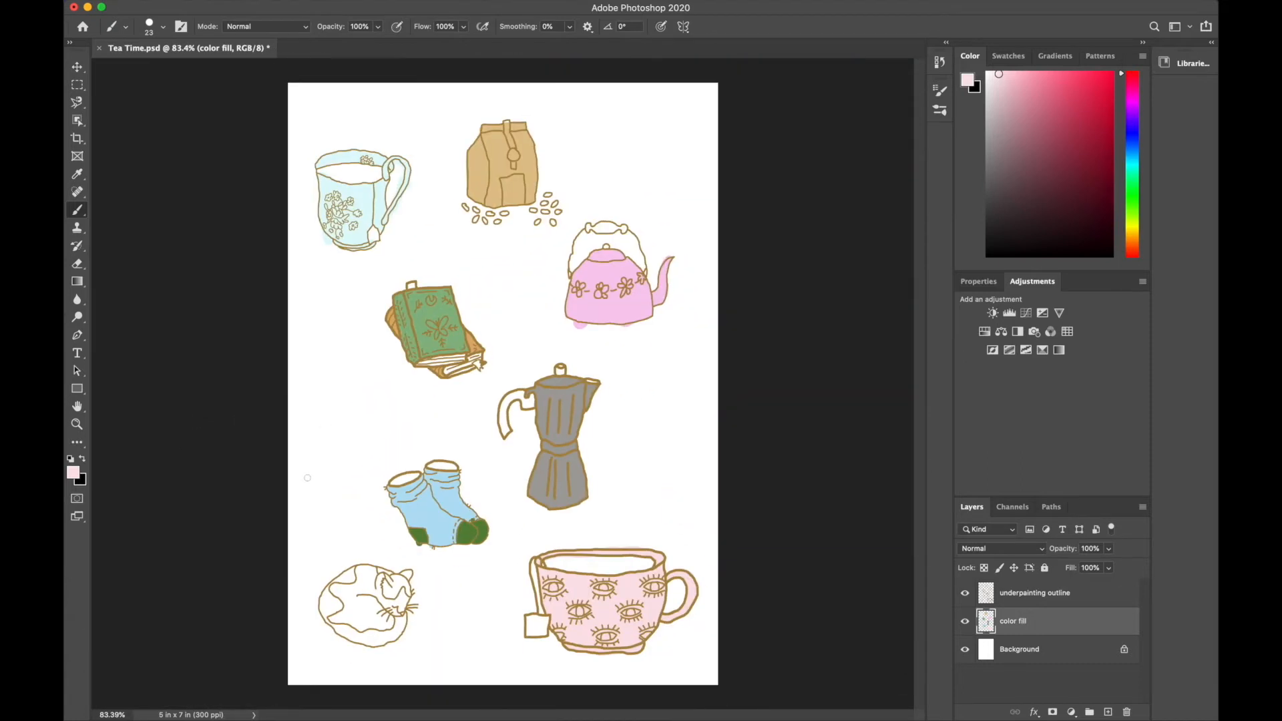
scroll(201, 421, up, 4)
scroll(307, 475, up, 4)
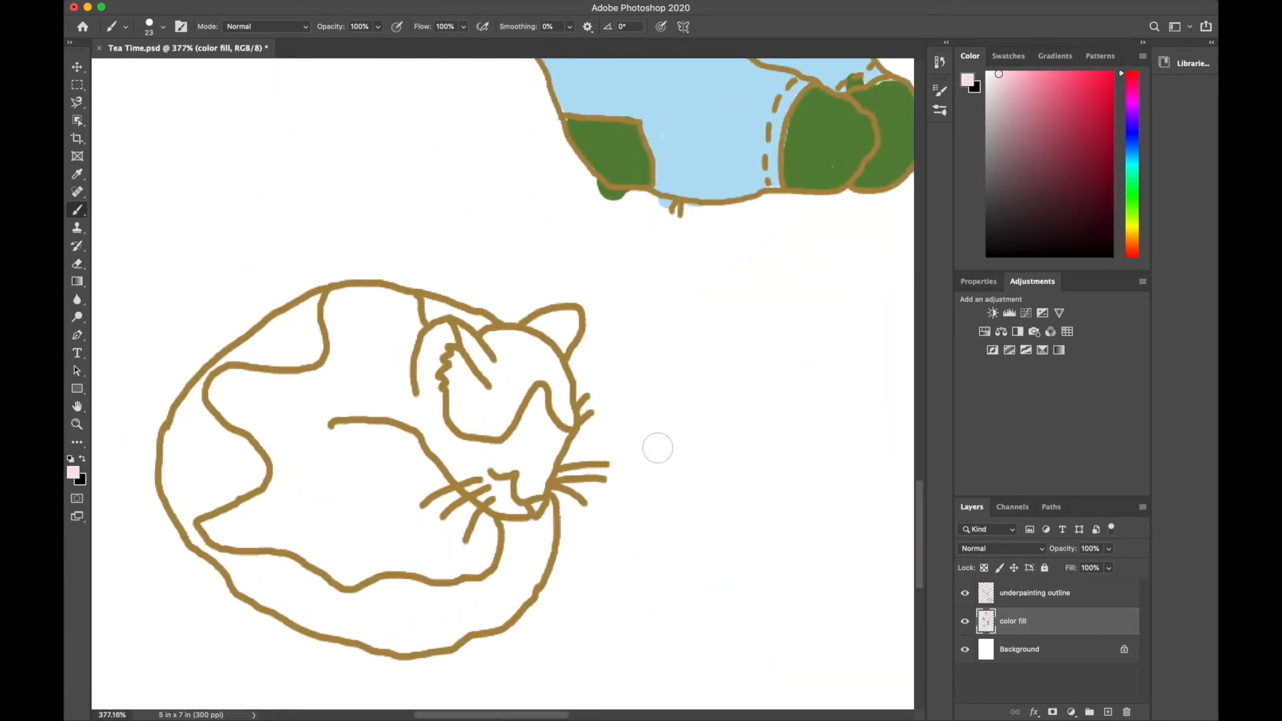
click(987, 73)
click(965, 649)
mouse_move(394, 471)
mouse_down()
mouse_move(494, 461)
mouse_move(420, 404)
mouse_move(427, 367)
mouse_up()
mouse_move(317, 435)
mouse_down()
mouse_move(220, 394)
mouse_move(289, 435)
mouse_move(402, 333)
mouse_move(372, 352)
mouse_move(341, 304)
mouse_move(403, 309)
mouse_up()
mouse_move(246, 536)
mouse_down()
mouse_move(401, 564)
mouse_move(477, 559)
mouse_up()
Step: Choose a warm orange as the brush colour for the cat's patches
click(1132, 238)
click(1048, 77)
click(1067, 82)
drag(1126, 247, 1123, 244)
mouse_move(288, 344)
mouse_down()
mouse_move(230, 341)
mouse_move(317, 304)
mouse_move(267, 314)
mouse_up()
drag(221, 374, 191, 444)
click(201, 7)
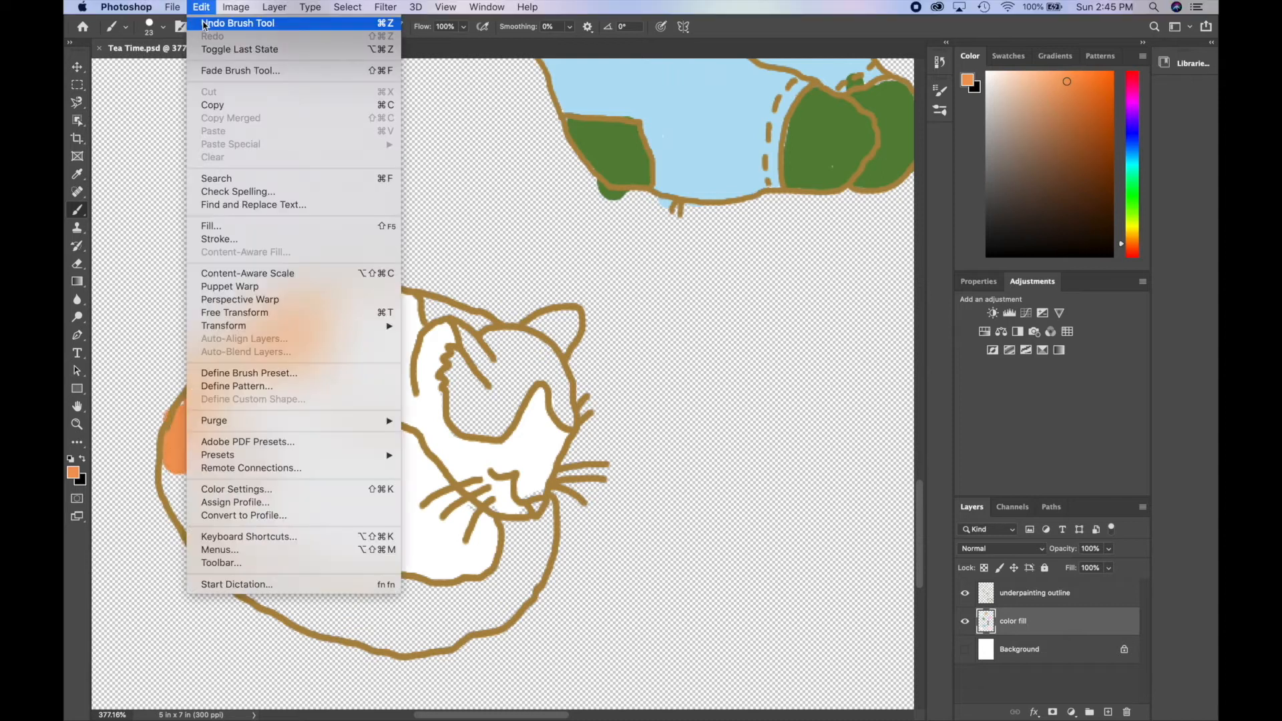
click(224, 23)
click(201, 7)
click(224, 22)
Step: Paint the cat's back patch, rump and tail orange with a 12 px brush
click(163, 27)
drag(149, 70, 146, 70)
right_click(270, 234)
click(163, 27)
click(329, 275)
mouse_move(272, 332)
mouse_down()
mouse_move(248, 354)
mouse_move(308, 308)
mouse_move(297, 361)
mouse_move(314, 325)
mouse_up()
mouse_move(230, 361)
mouse_down()
mouse_move(170, 475)
mouse_move(214, 431)
mouse_move(250, 457)
mouse_move(221, 494)
mouse_move(230, 452)
mouse_up()
mouse_move(181, 519)
mouse_down()
mouse_move(248, 561)
mouse_move(244, 590)
mouse_up()
mouse_move(292, 568)
mouse_down()
mouse_move(334, 595)
mouse_move(267, 589)
mouse_move(301, 613)
mouse_move(438, 642)
mouse_move(458, 631)
mouse_move(328, 589)
mouse_move(420, 594)
mouse_move(391, 574)
mouse_move(414, 608)
mouse_move(507, 591)
mouse_move(467, 621)
mouse_move(508, 595)
mouse_move(524, 611)
mouse_move(517, 531)
mouse_move(541, 515)
mouse_move(494, 574)
mouse_up()
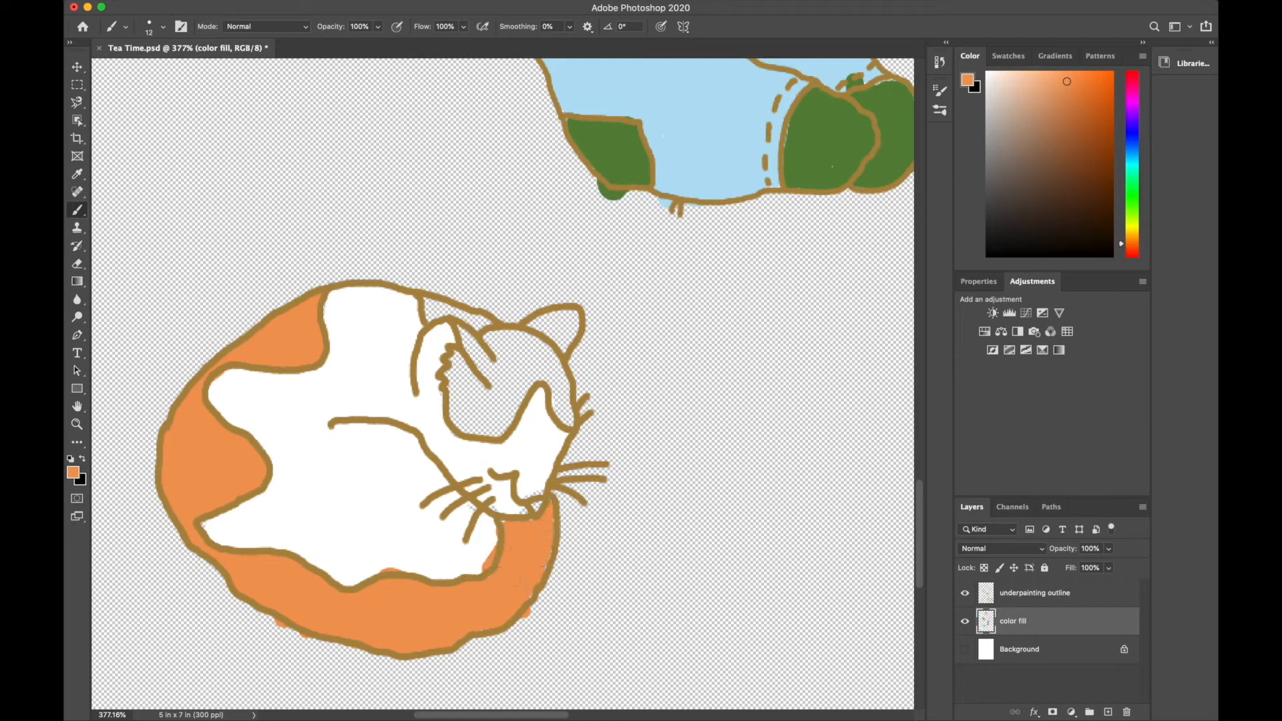
Step: Paint the cat's ears, the patch on its head and the small patch behind the ear orange
mouse_move(467, 352)
mouse_down()
mouse_move(468, 424)
mouse_move(505, 428)
mouse_move(528, 357)
mouse_up()
mouse_move(475, 390)
mouse_down()
mouse_move(471, 319)
mouse_move(430, 306)
mouse_up()
mouse_move(494, 344)
mouse_down()
mouse_move(574, 317)
mouse_move(547, 386)
mouse_move(564, 421)
mouse_up()
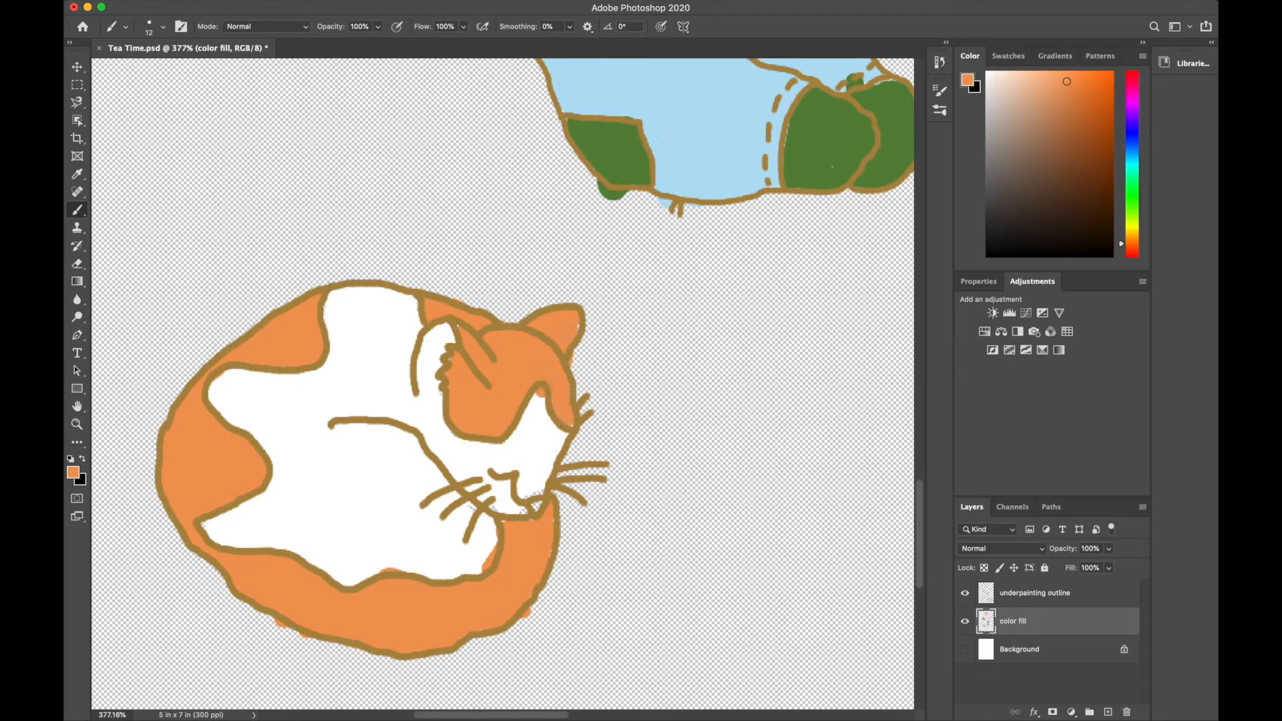
Step: Paint a row of dark brown stripes across the cat's orange tail
click(987, 72)
click(1091, 142)
drag(315, 573, 304, 626)
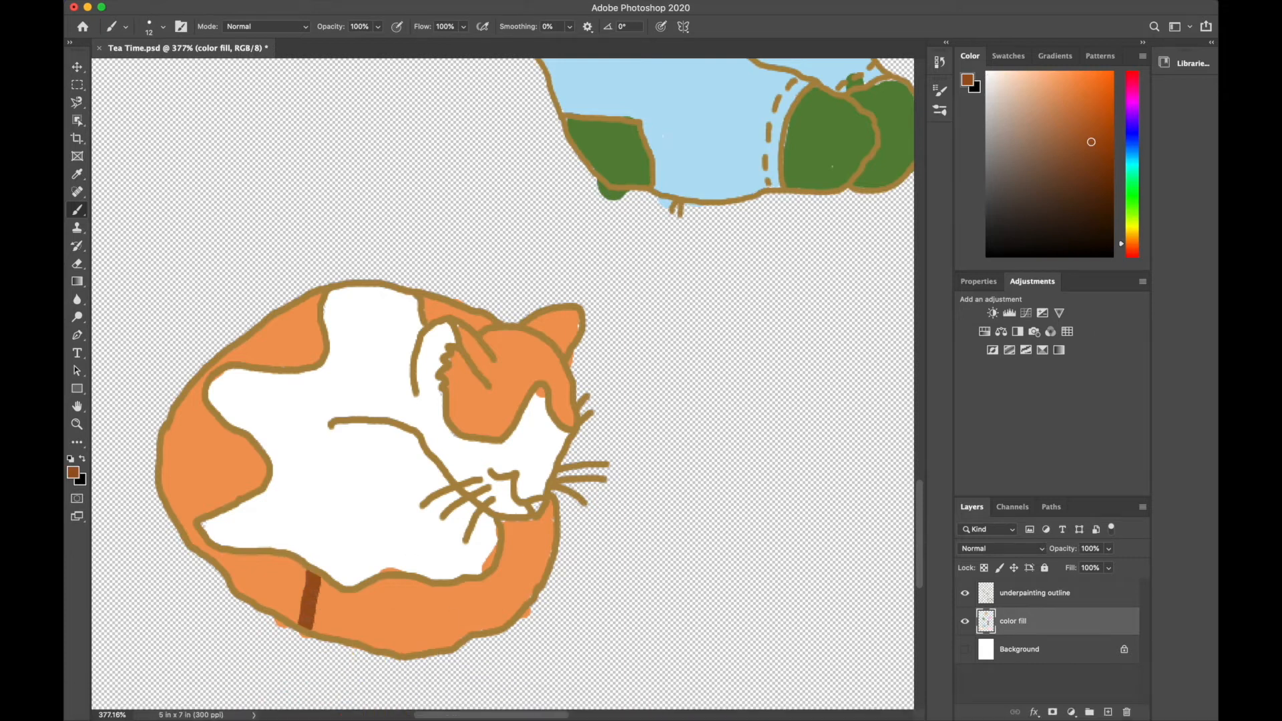
drag(364, 588, 353, 638)
mouse_move(410, 581)
mouse_down()
mouse_move(393, 647)
mouse_move(444, 645)
mouse_up()
drag(478, 579, 492, 627)
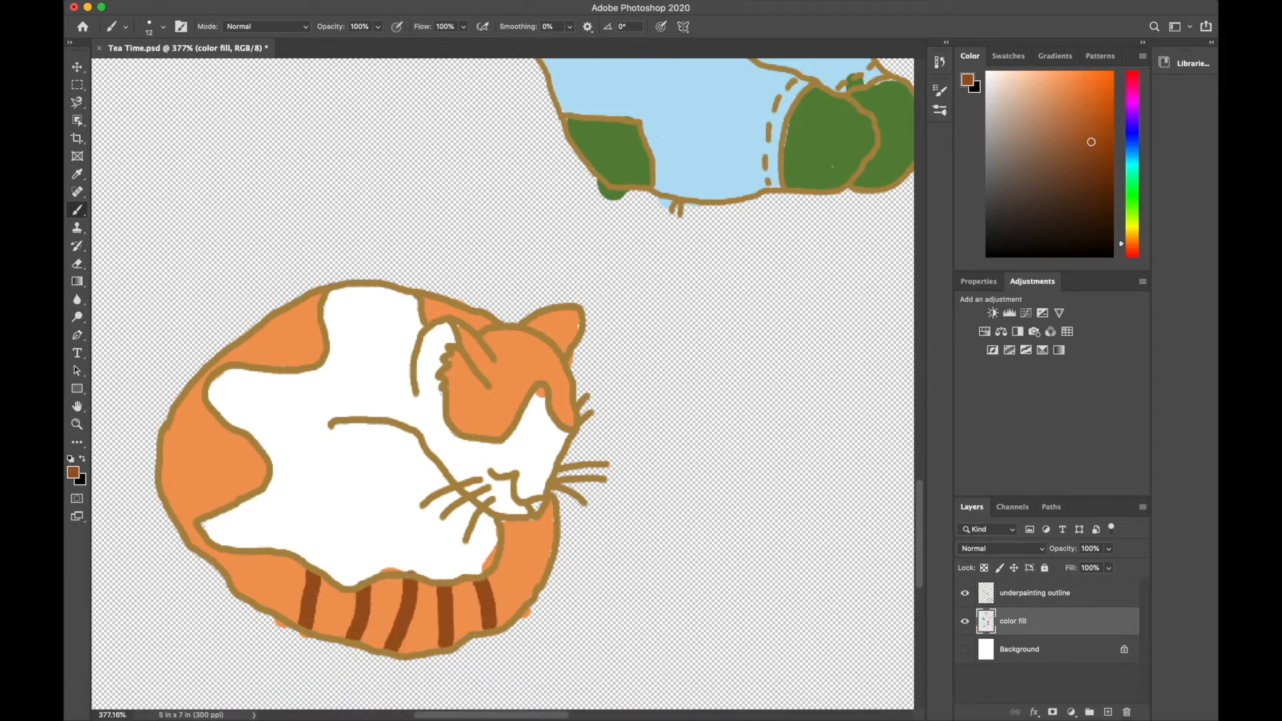
drag(505, 557, 534, 582)
drag(506, 531, 550, 553)
Step: Paint the cat's small triangular nose light pink
click(1133, 75)
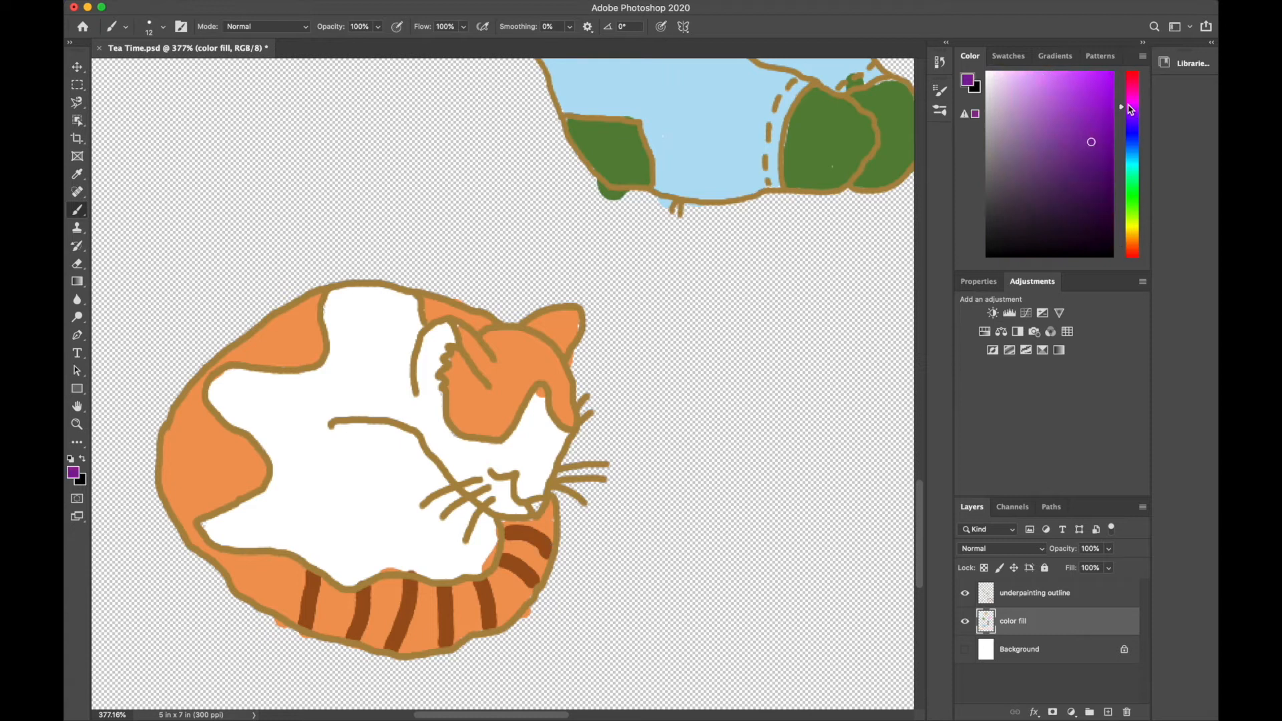
click(1024, 77)
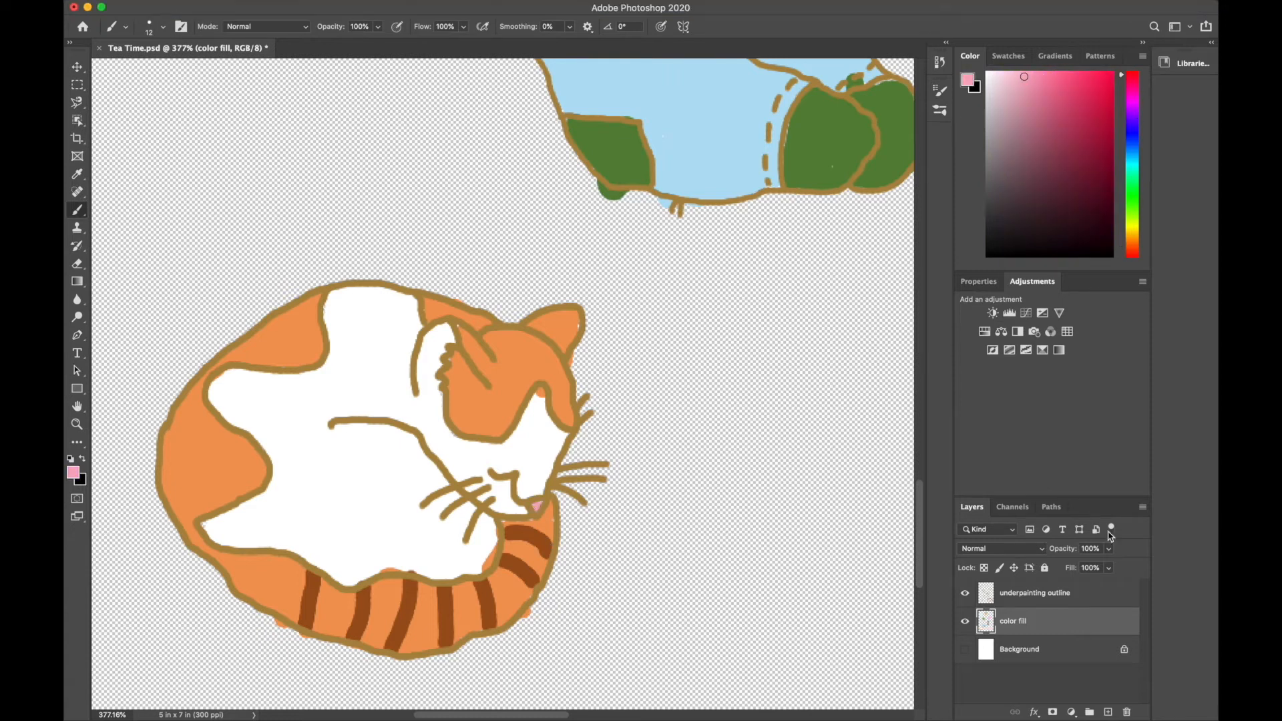
Step: Erase the stray colour outside the outlines of the cat and the socks with a 27 px eraser
click(77, 264)
scroll(461, 451, up, 5)
scroll(461, 451, down, 7)
drag(257, 371, 335, 389)
drag(782, 344, 770, 335)
Step: Erase the overspill around the eye-patterned teacup and the moka pot
scroll(821, 341, right, 20)
scroll(827, 342, up, 5)
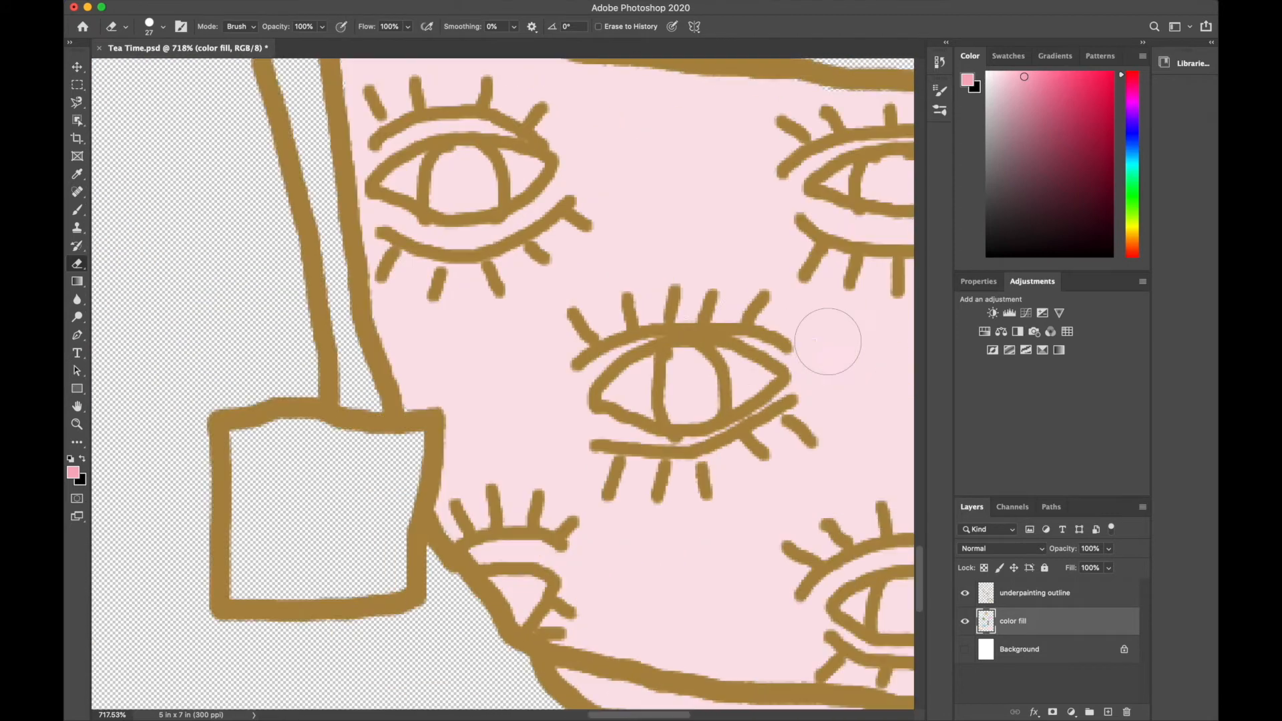
scroll(827, 342, down, 3)
drag(256, 621, 480, 613)
scroll(286, 655, down, 5)
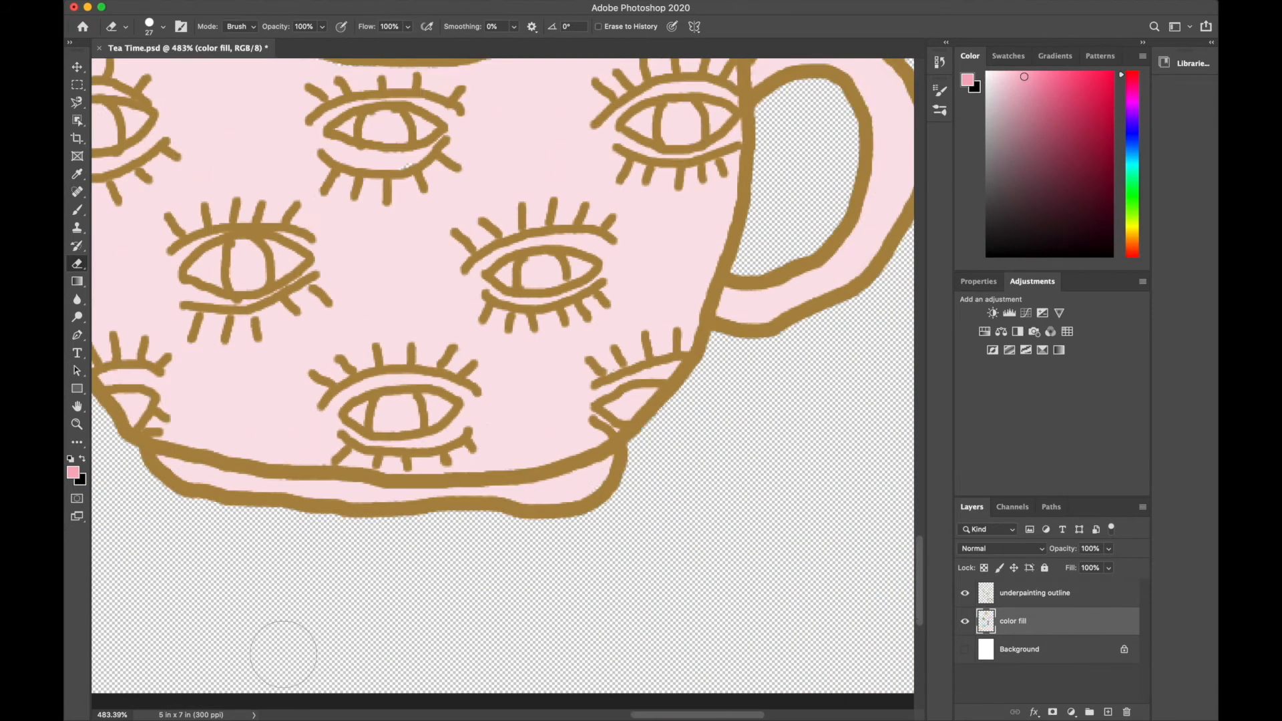
scroll(281, 655, up, 10)
scroll(167, 675, down, 1)
scroll(167, 675, right, 2)
drag(506, 260, 718, 262)
Step: Erase the pink overspill around the teapot's spout and below its base
scroll(765, 266, up, 20)
scroll(765, 266, right, 2)
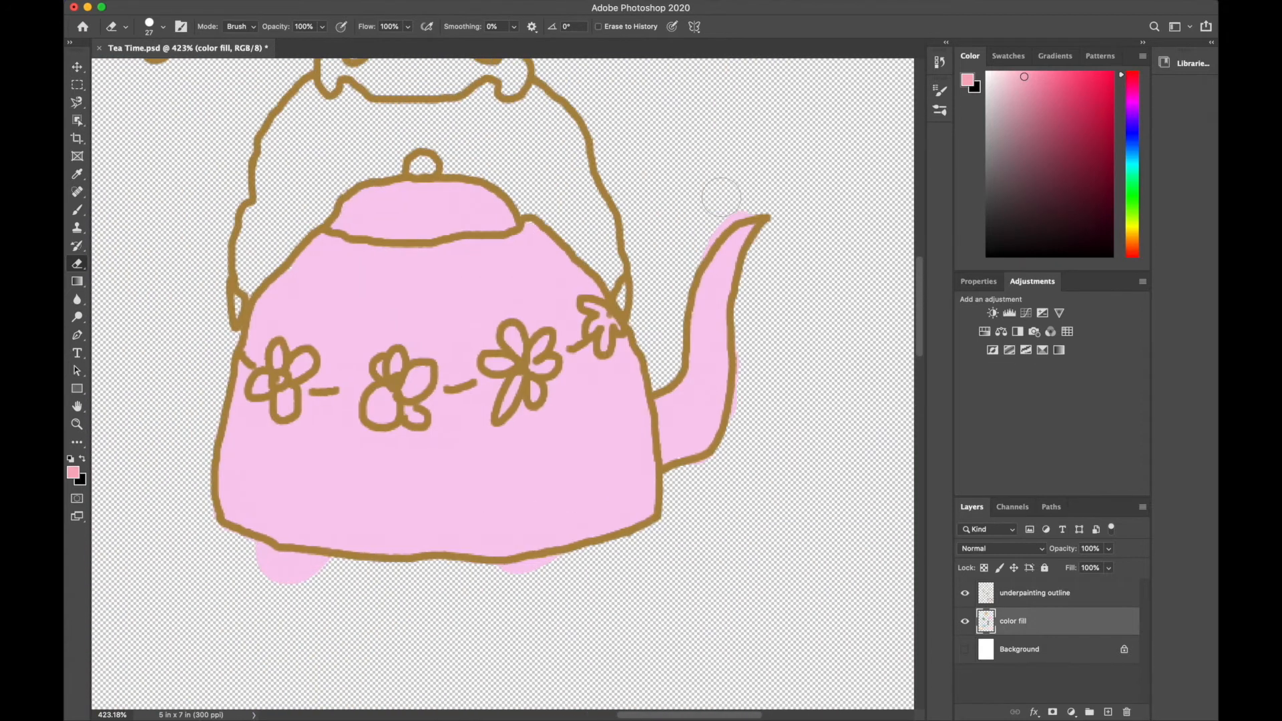
drag(728, 200, 681, 258)
drag(751, 351, 752, 420)
mouse_move(545, 573)
mouse_down()
mouse_move(297, 605)
mouse_move(338, 572)
mouse_up()
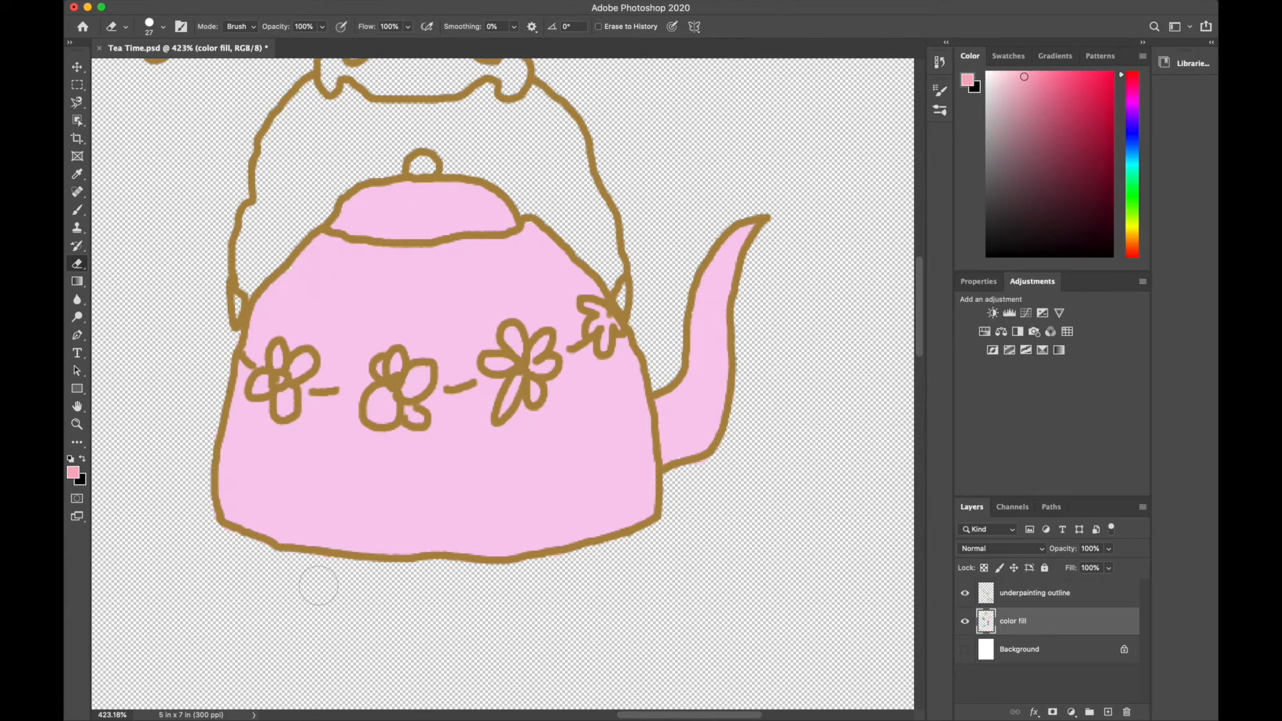
Step: Erase the pale blue overspill around the floral mug's handle, rim and lower body
scroll(690, 358, down, 15)
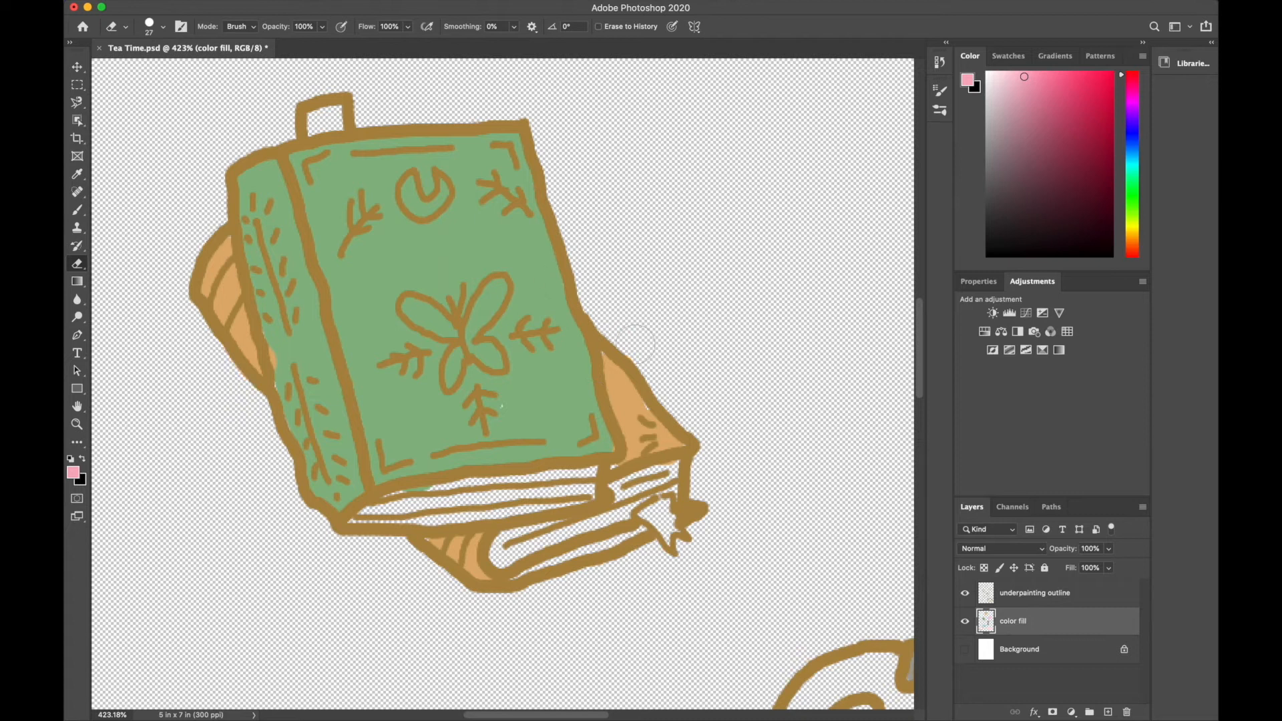
scroll(803, 429, up, 10)
scroll(803, 430, right, 5)
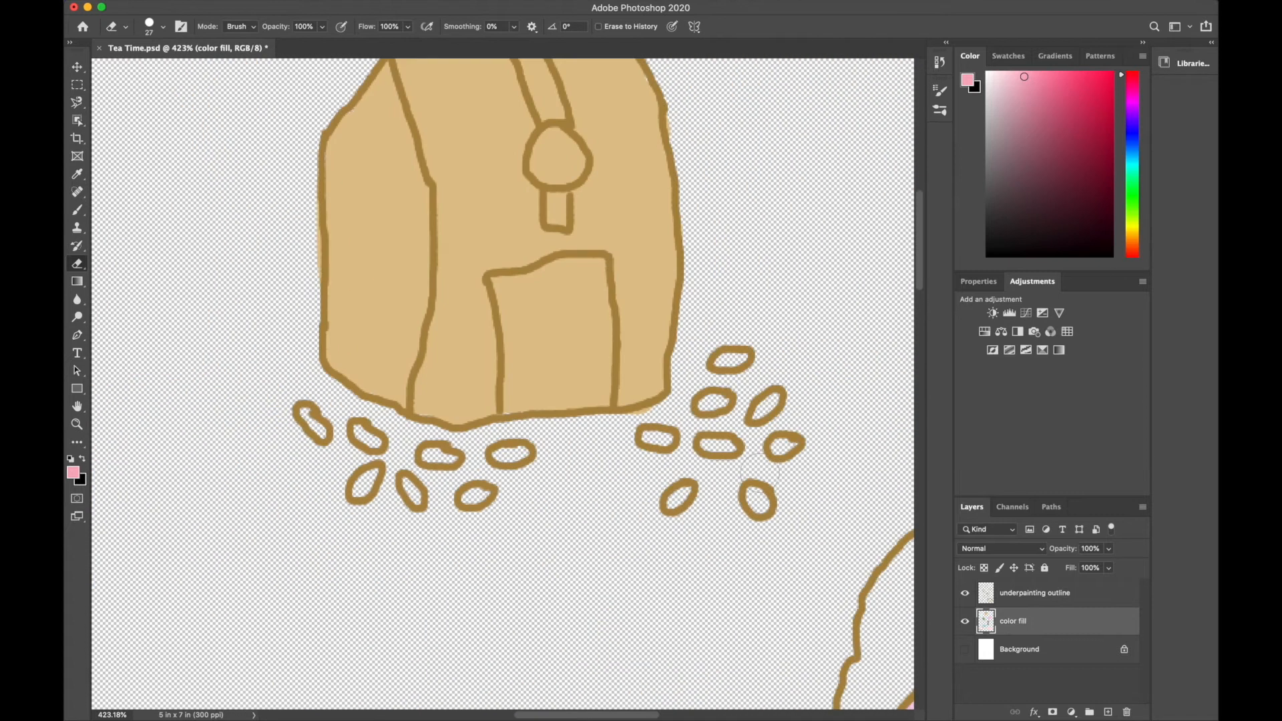
scroll(761, 287, up, 5)
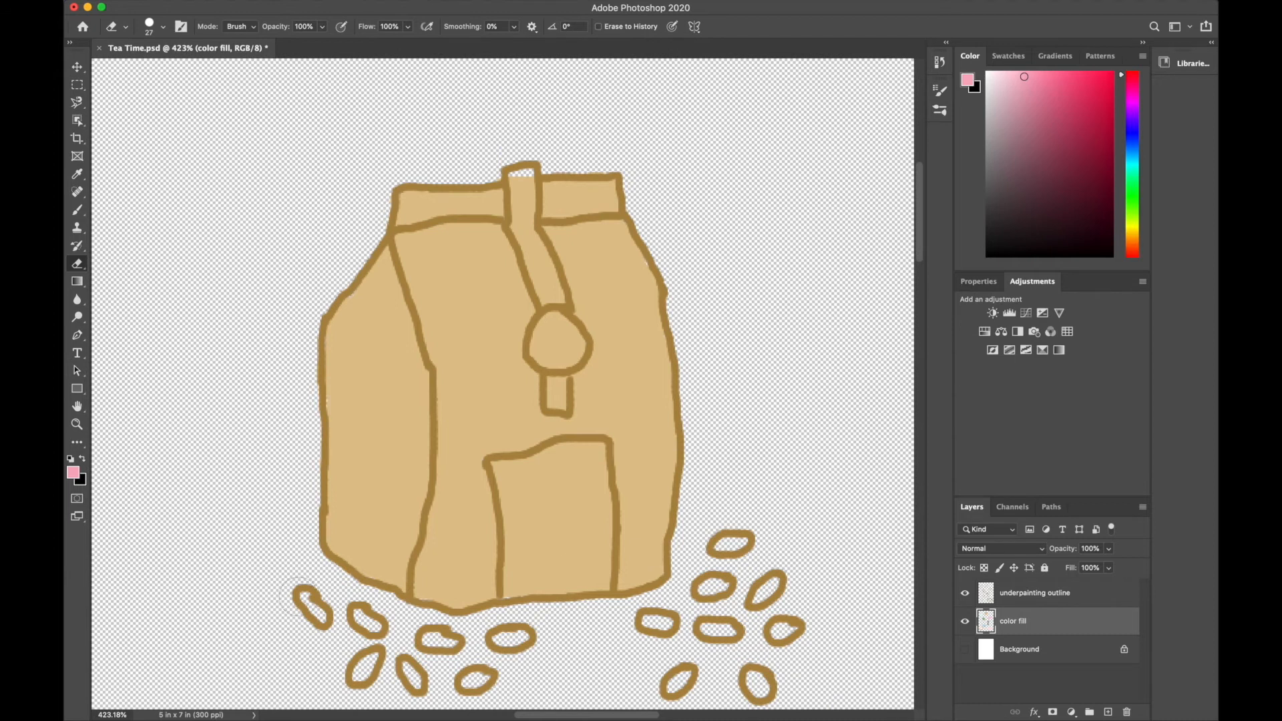
scroll(249, 581, left, 5)
scroll(420, 197, left, 4)
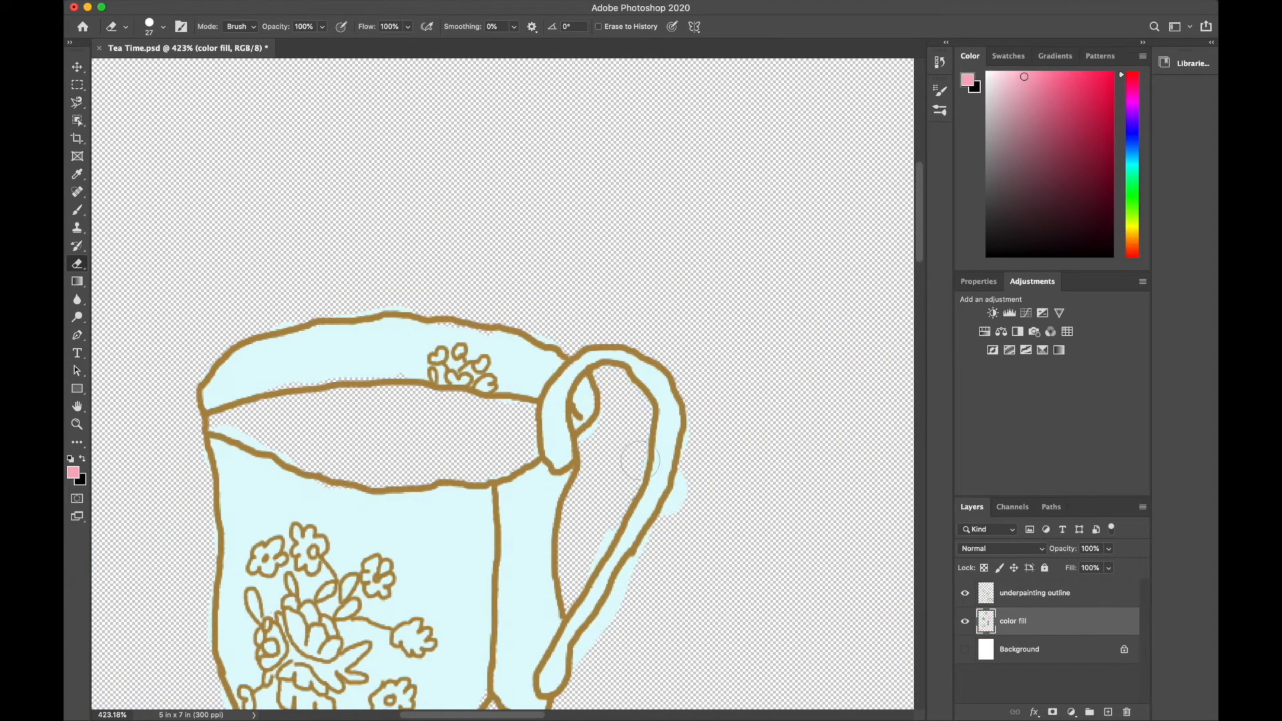
drag(581, 535, 596, 545)
drag(607, 435, 601, 442)
mouse_move(598, 668)
mouse_down()
mouse_move(680, 531)
mouse_move(687, 471)
mouse_up()
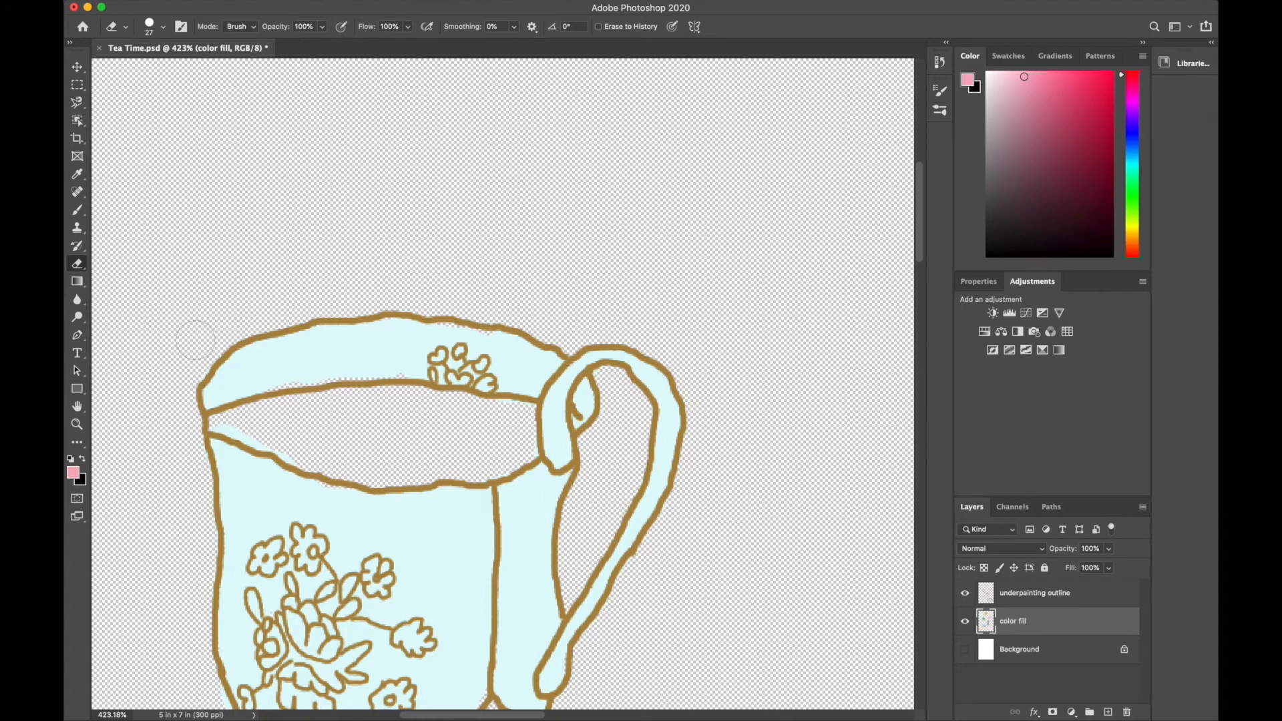
scroll(609, 441, down, 5)
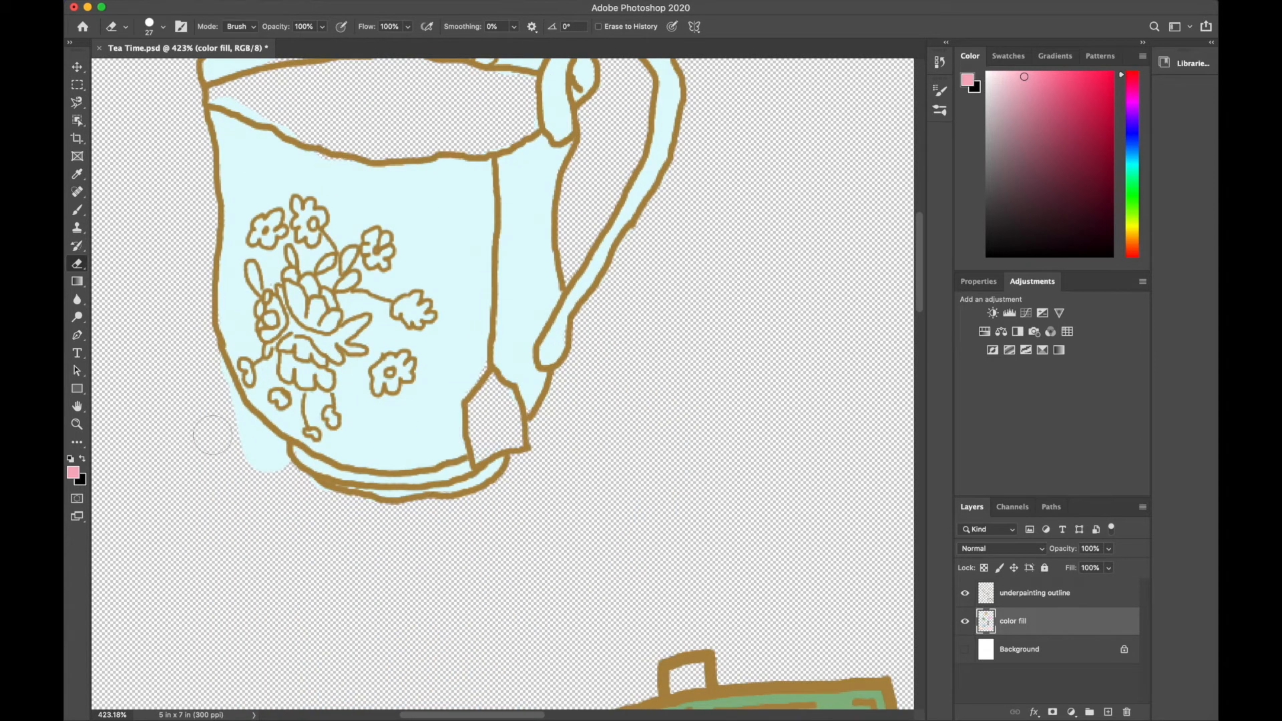
drag(234, 423, 258, 450)
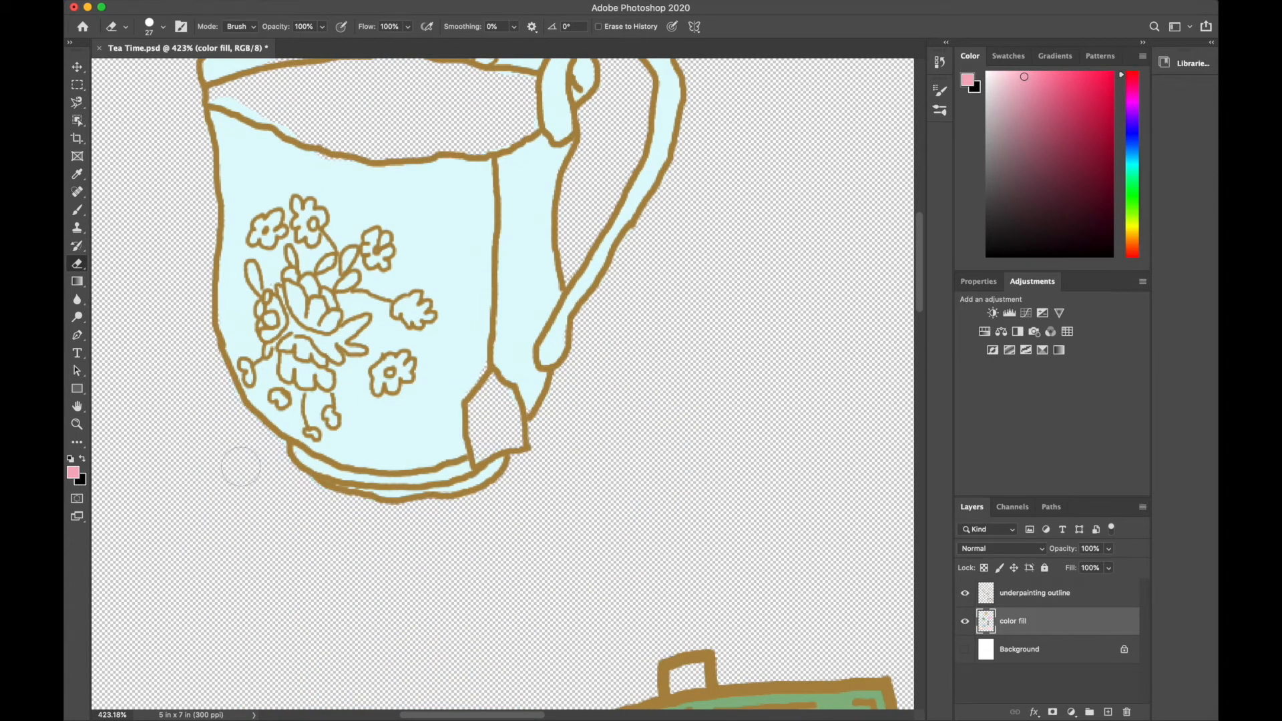
Step: Sample the floral mug's pale blue for the brush and check its rim for unfilled gaps
key(i)
click(247, 158)
key(b)
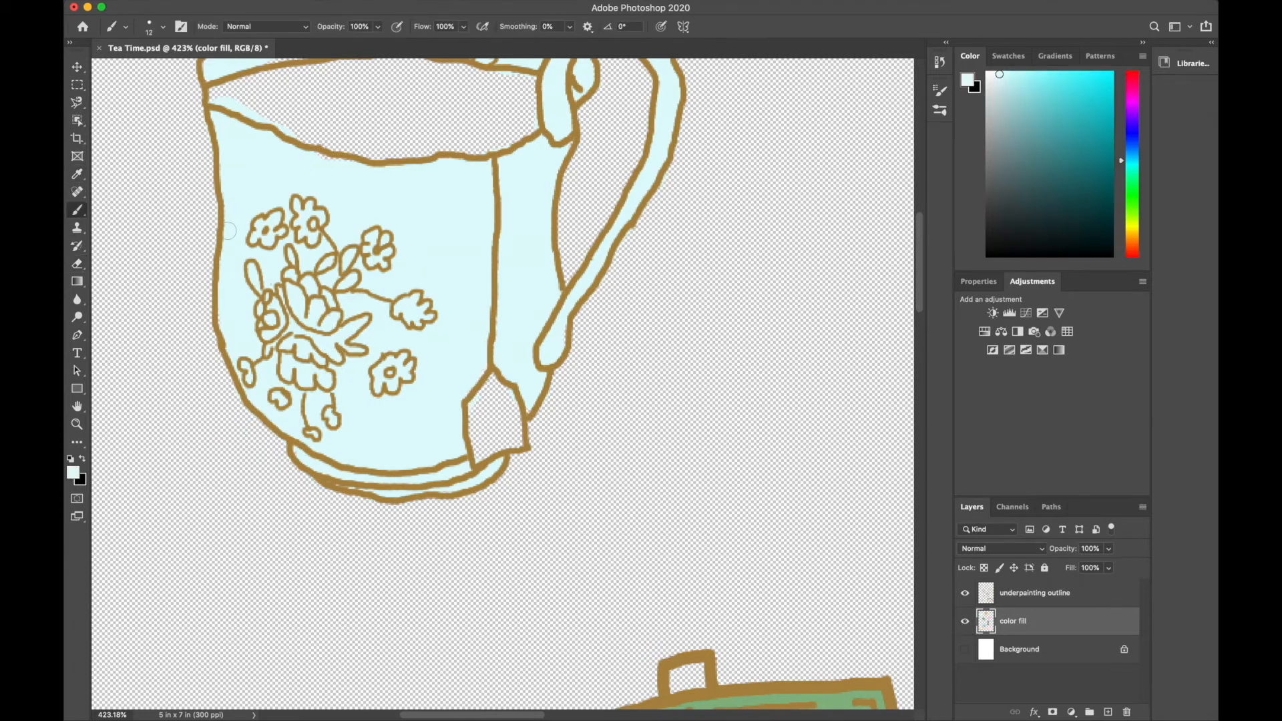
scroll(867, 251, up, 5)
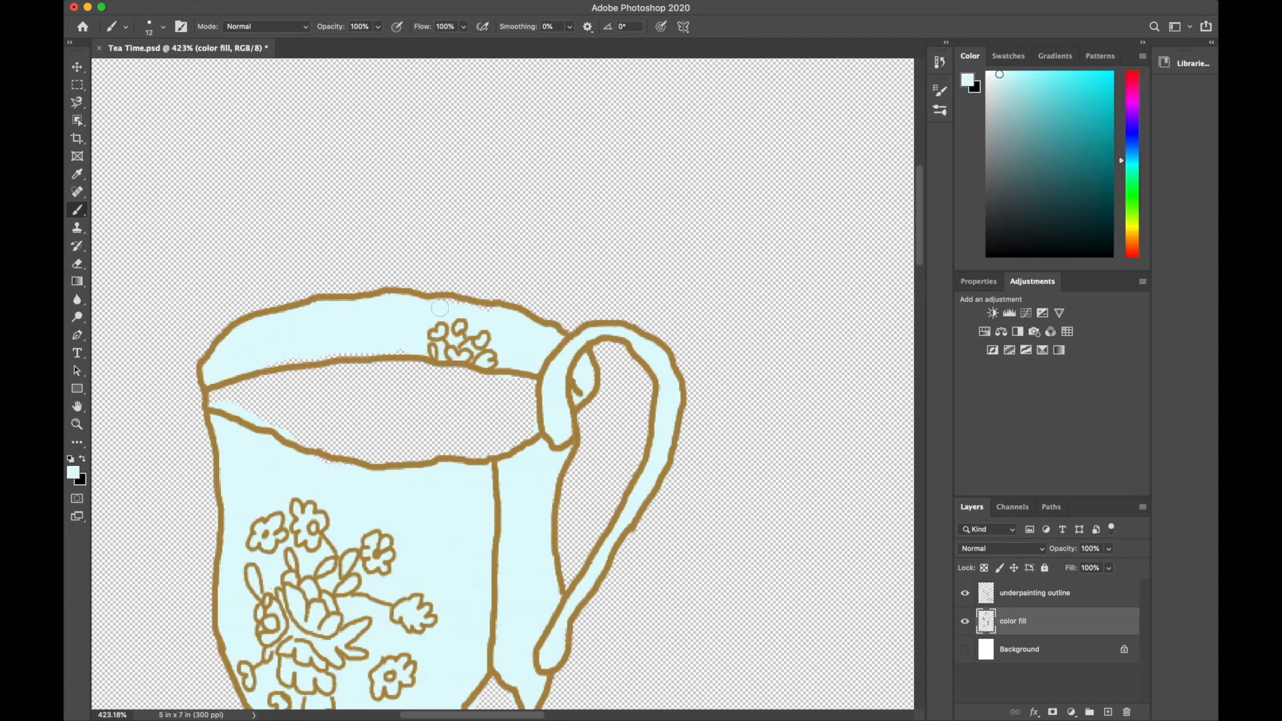
drag(919, 206, 919, 321)
drag(466, 715, 571, 712)
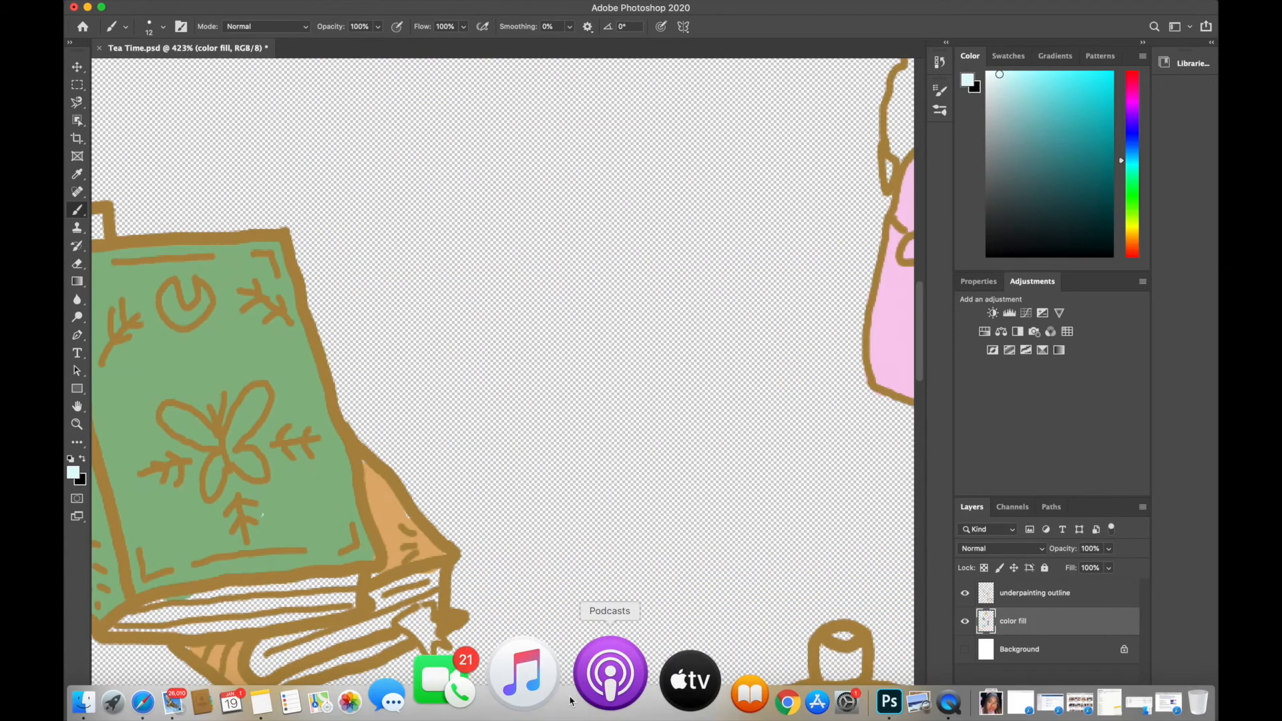
Step: Show the white Background layer and add a new layer between the underpainting outline and color fill layers
key(super+0)
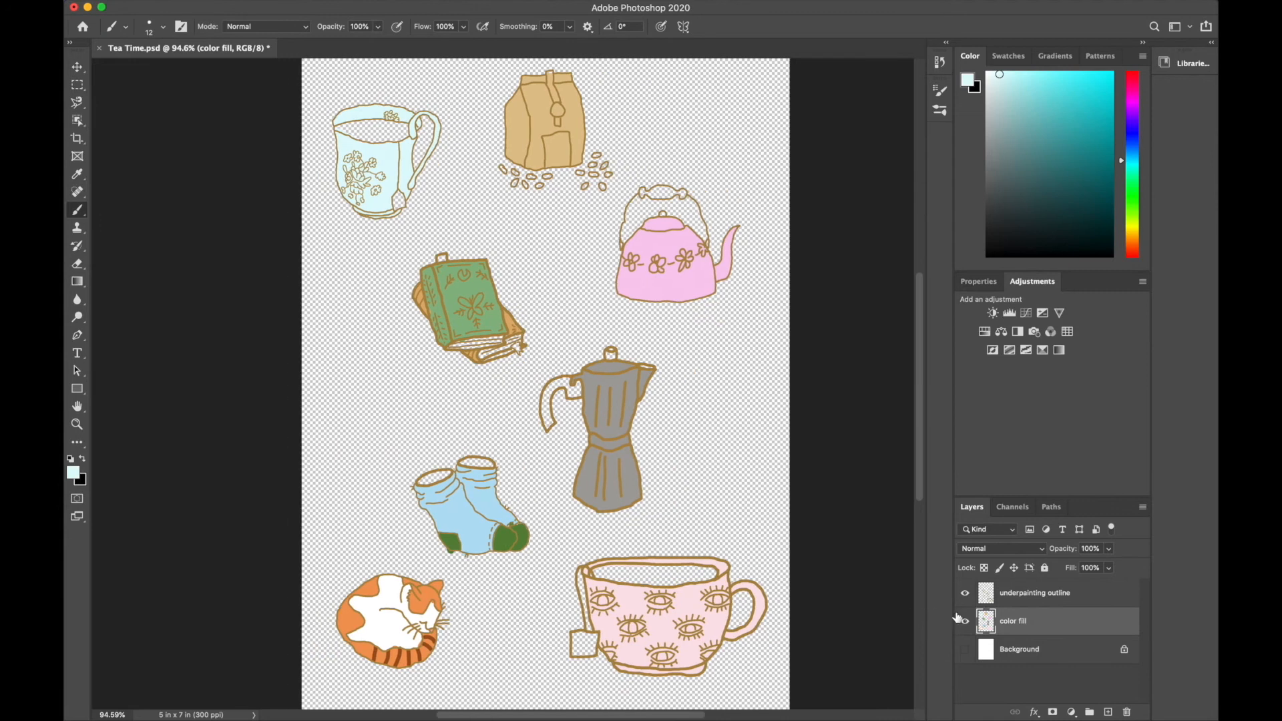
click(1103, 702)
click(965, 649)
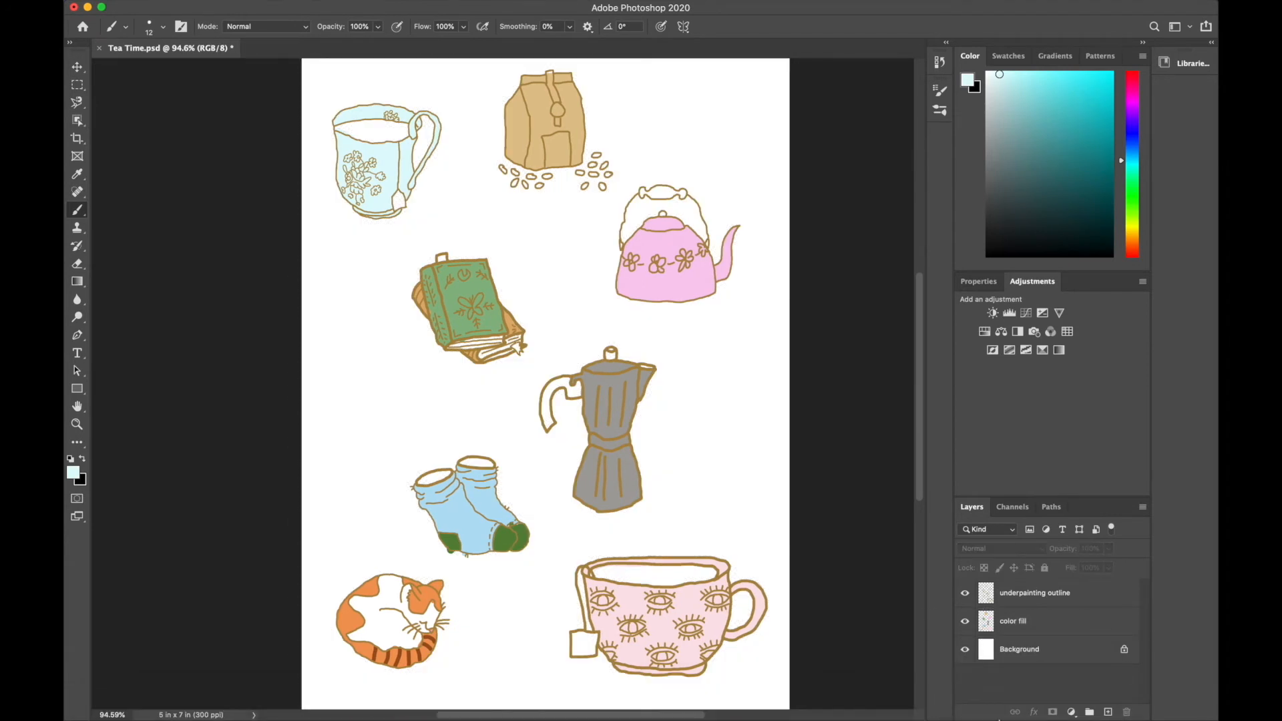
click(1107, 712)
drag(1022, 593, 1022, 643)
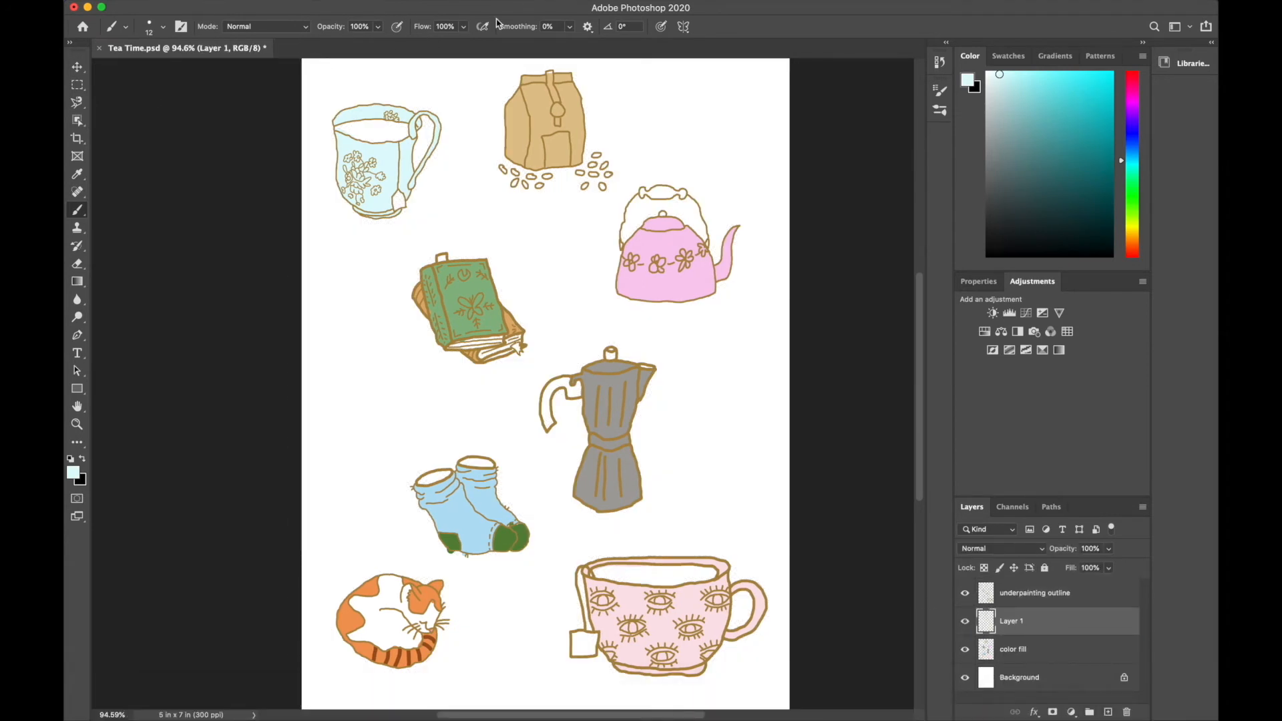
Step: Paint the coffee surface inside the floral mug dark brown with a 12 px brush on the new layer
drag(1122, 166, 1122, 237)
click(1084, 190)
scroll(233, 280, up, 10)
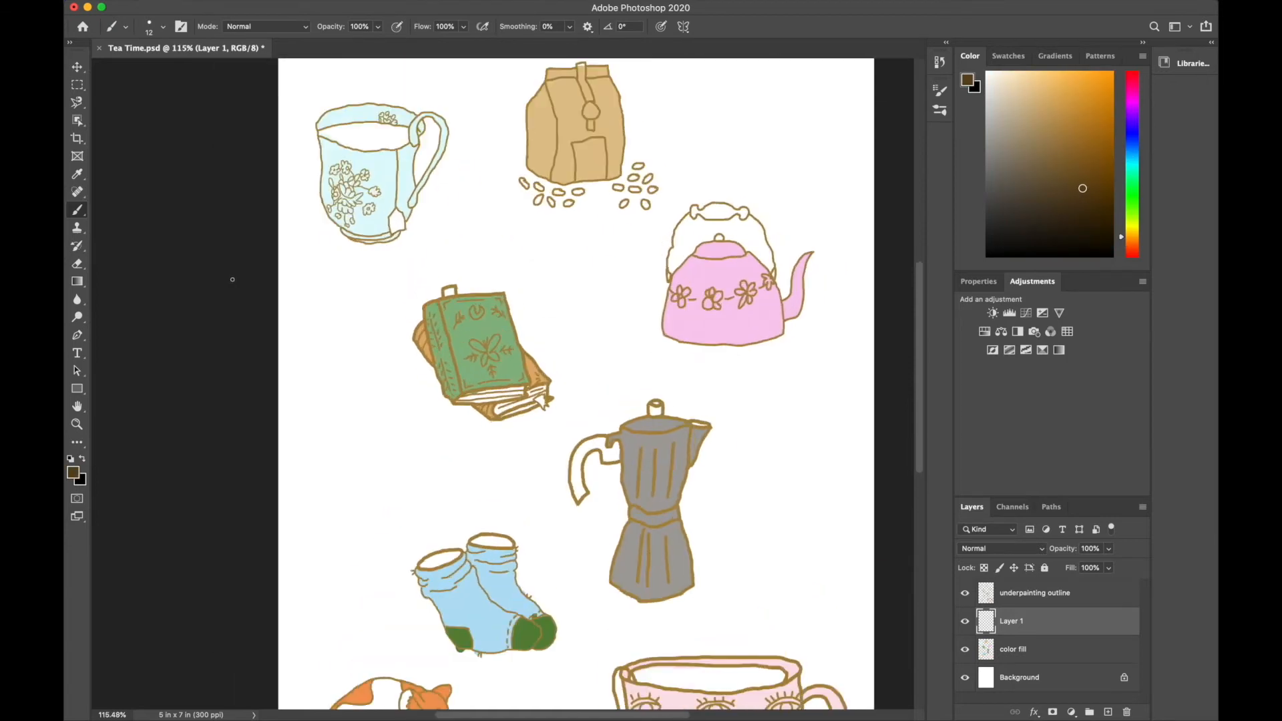
scroll(395, 280, up, 6)
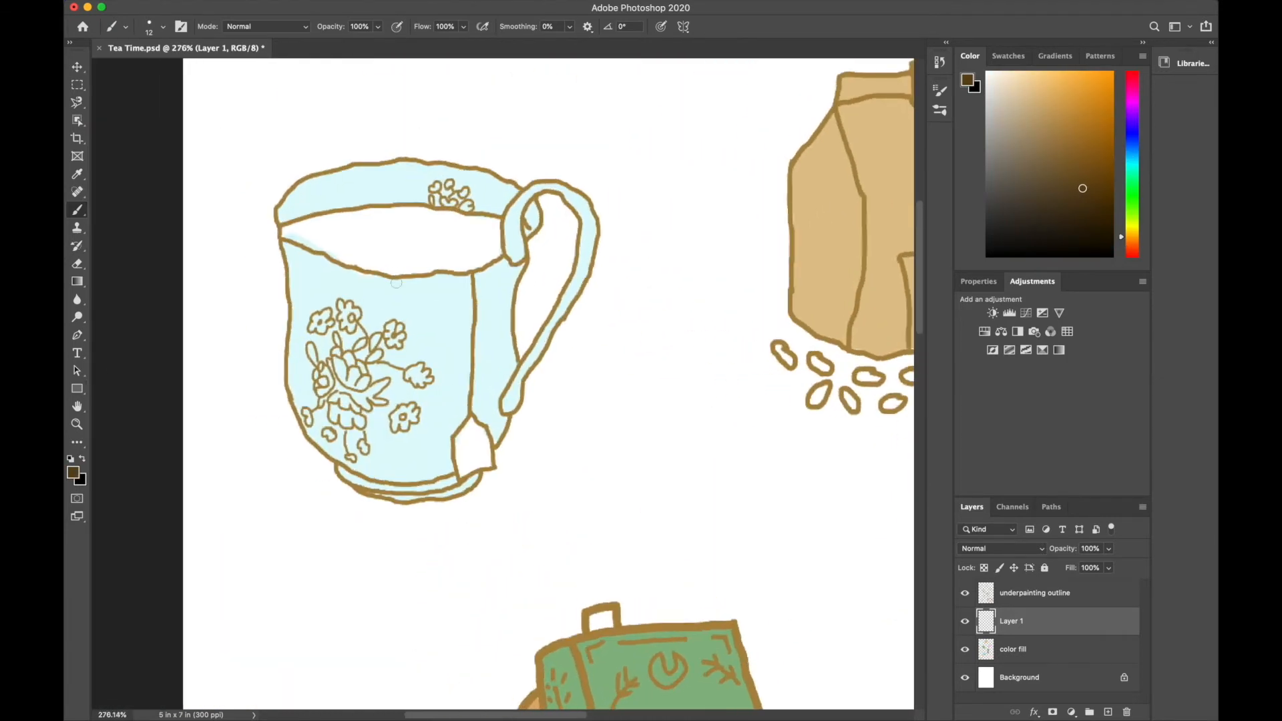
mouse_move(269, 250)
mouse_down()
mouse_move(374, 296)
mouse_move(352, 247)
mouse_move(299, 238)
mouse_move(337, 225)
mouse_move(339, 252)
mouse_move(426, 217)
mouse_move(492, 220)
mouse_move(410, 294)
mouse_up()
mouse_move(533, 248)
mouse_down()
mouse_move(607, 235)
mouse_move(603, 286)
mouse_move(538, 307)
mouse_move(396, 305)
mouse_move(438, 281)
mouse_move(476, 293)
mouse_move(514, 260)
mouse_move(491, 298)
mouse_move(593, 268)
mouse_up()
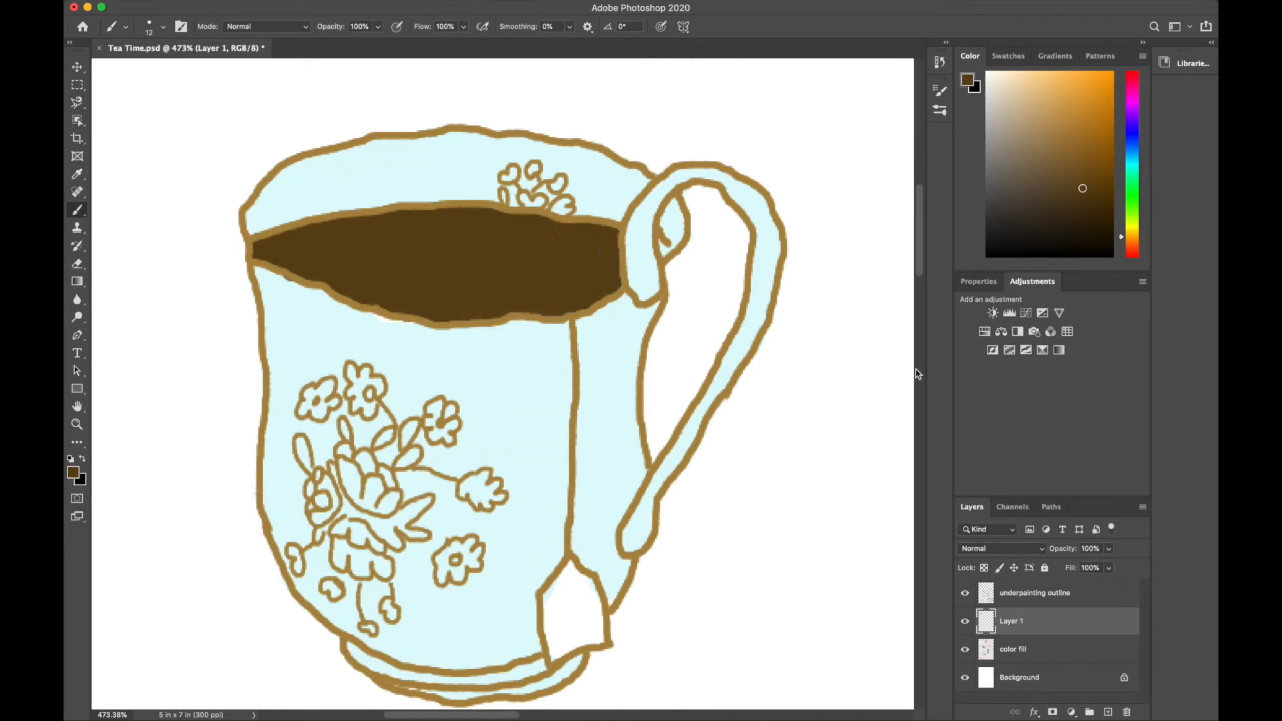
Step: Rename the new layer "color detail"
double_click(1012, 621)
text(color detail)
key(Return)
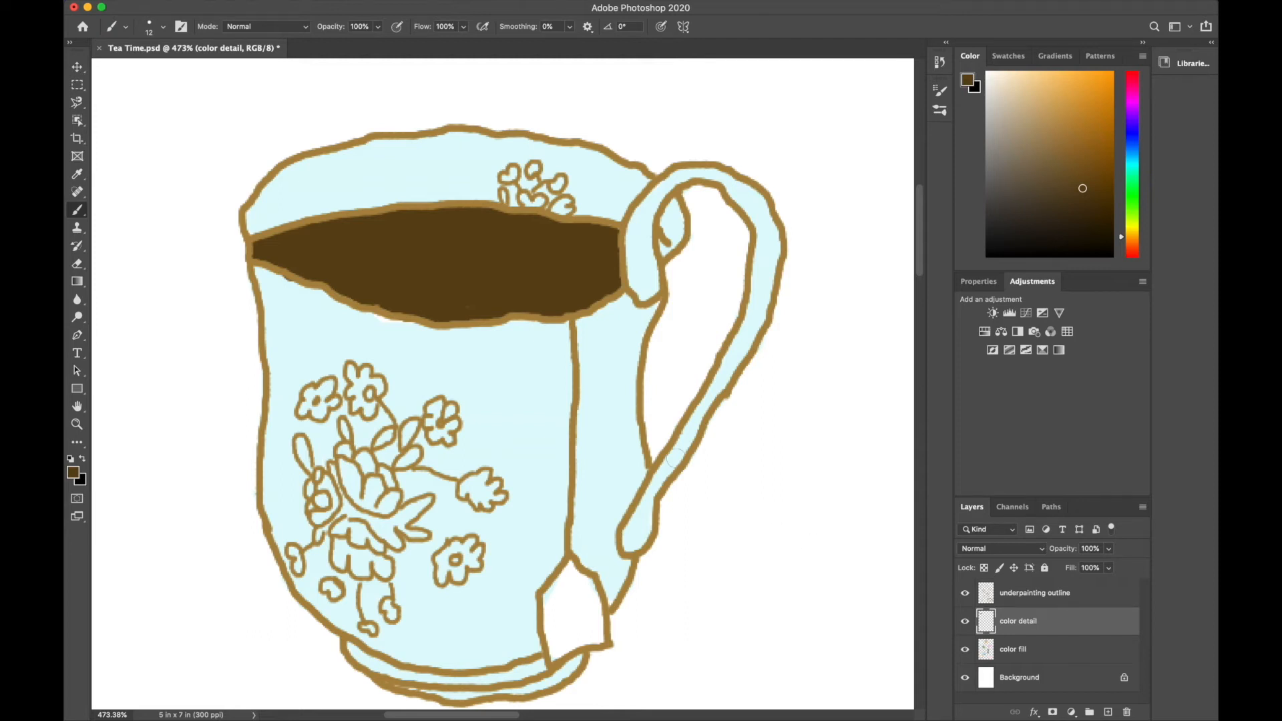
Step: Fill the small gap beside the mug's handle with dark brown and erase the excess around it
click(661, 249)
key(e)
click(653, 248)
click(164, 29)
drag(150, 70, 146, 71)
Step: Paint an elongated light tan highlight in the middle of the coffee surface
click(1036, 145)
drag(1132, 246, 1132, 238)
click(1044, 113)
mouse_move(464, 247)
mouse_down()
mouse_move(513, 268)
mouse_move(470, 237)
mouse_move(528, 283)
mouse_move(564, 270)
mouse_up()
click(193, 7)
click(207, 22)
Step: Paint the mug's tea bag tag rose pink and the large central bouquet flowers dusty pink
click(78, 210)
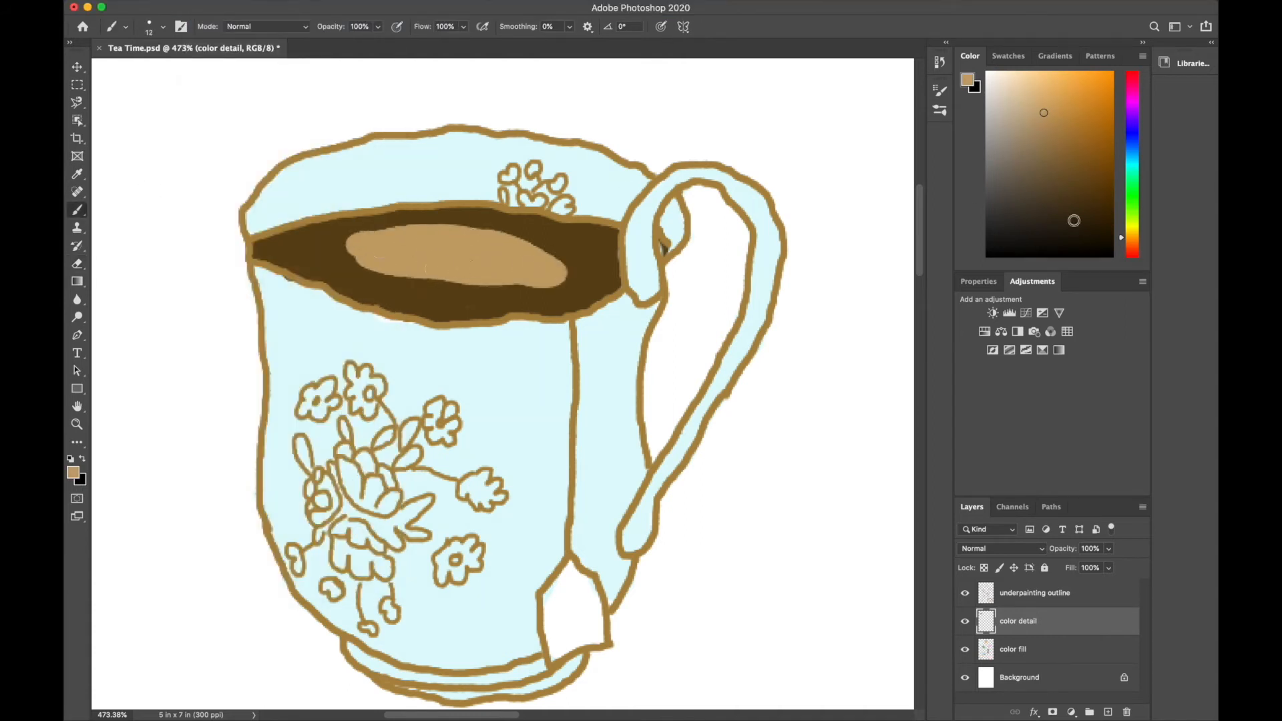
drag(1129, 100, 1132, 74)
mouse_move(549, 598)
mouse_down()
mouse_move(558, 635)
mouse_move(581, 601)
mouse_move(549, 651)
mouse_move(596, 617)
mouse_up()
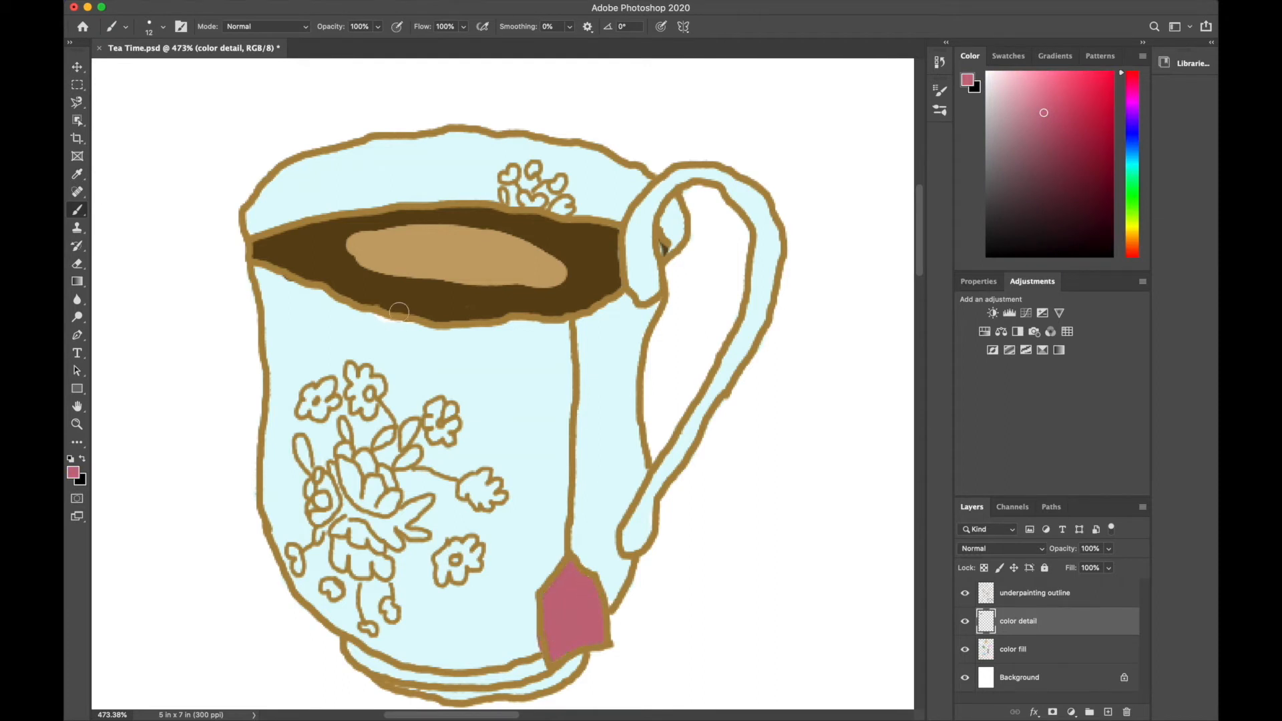
click(1017, 110)
mouse_move(343, 451)
mouse_down()
mouse_move(371, 499)
mouse_move(392, 504)
mouse_move(366, 458)
mouse_move(390, 481)
mouse_move(318, 491)
mouse_move(318, 508)
mouse_move(331, 495)
mouse_move(347, 535)
mouse_move(340, 553)
mouse_move(359, 564)
mouse_move(381, 547)
mouse_up()
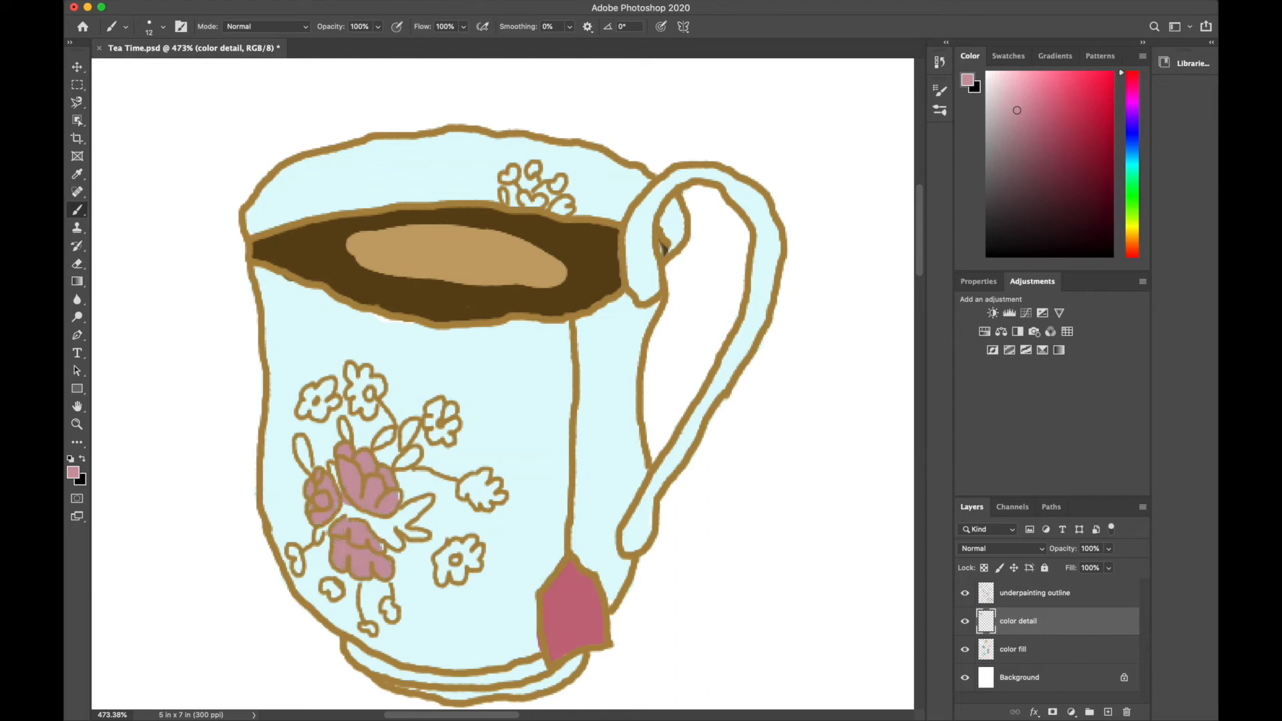
Step: Paint three of the small flowers around the mug's bouquet medium blue
click(1133, 149)
click(1066, 133)
click(452, 560)
drag(457, 558, 473, 546)
drag(304, 404, 334, 401)
mouse_move(434, 408)
mouse_down()
mouse_move(444, 422)
mouse_move(453, 409)
mouse_up()
Step: Paint the leaves of the mug's bouquet bright green with a 6 px brush
click(1132, 201)
click(1098, 118)
click(163, 27)
drag(147, 70, 143, 71)
drag(301, 442, 304, 461)
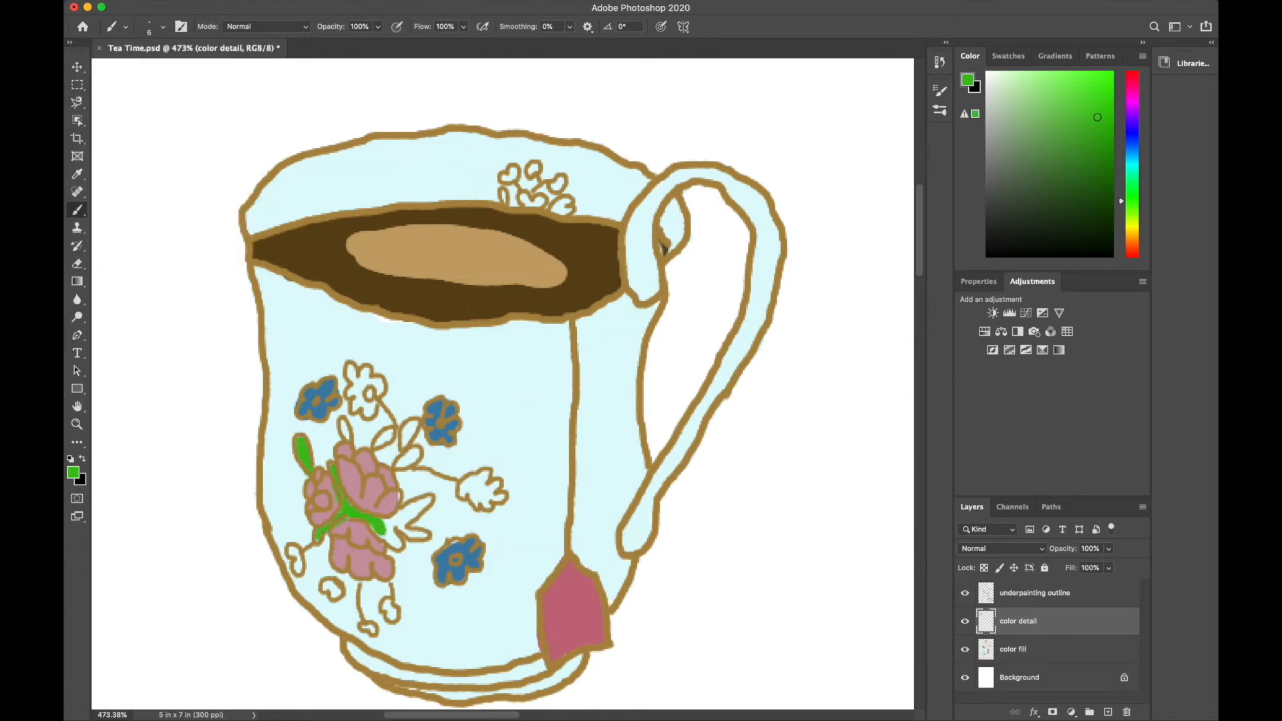
mouse_move(394, 520)
mouse_down()
mouse_move(428, 501)
mouse_move(426, 542)
mouse_up()
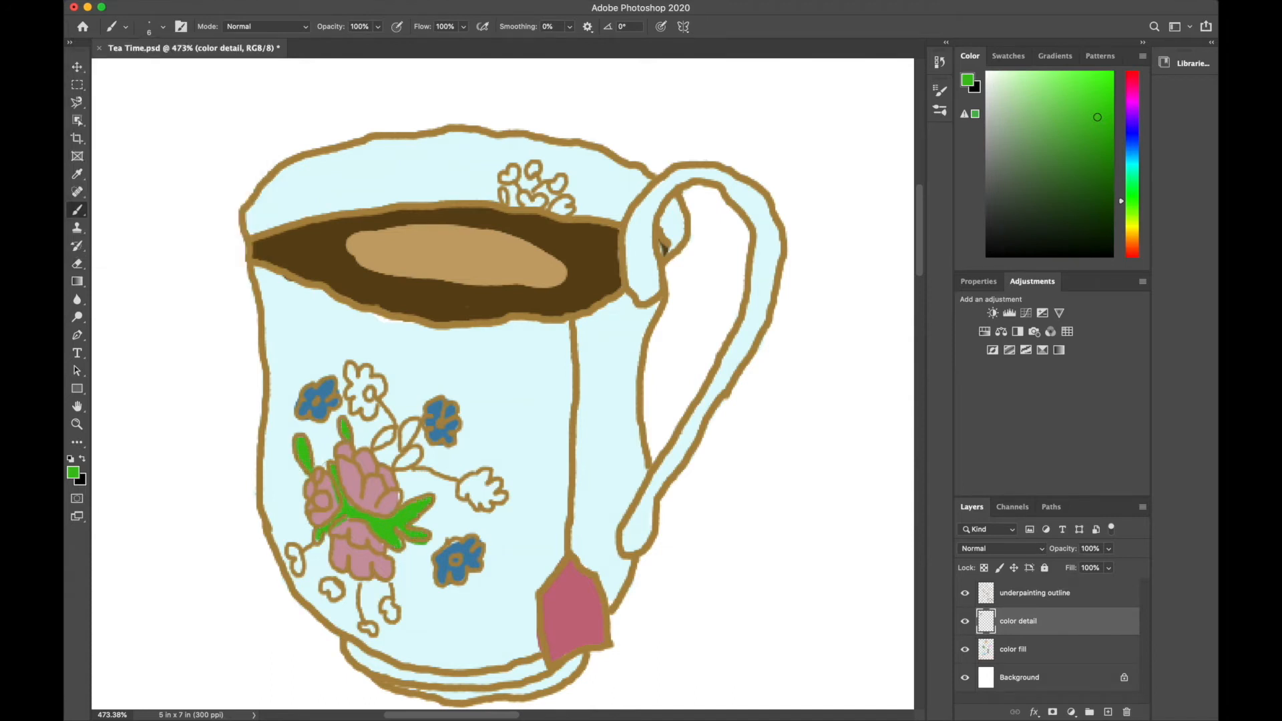
drag(403, 446, 418, 423)
mouse_move(409, 451)
mouse_down()
mouse_move(474, 484)
mouse_move(487, 510)
mouse_up()
Step: Paint the bouquet's remaining flowers and buds pale yellow, and the small rim flowers pale yellow and light blue
click(1129, 229)
click(1038, 79)
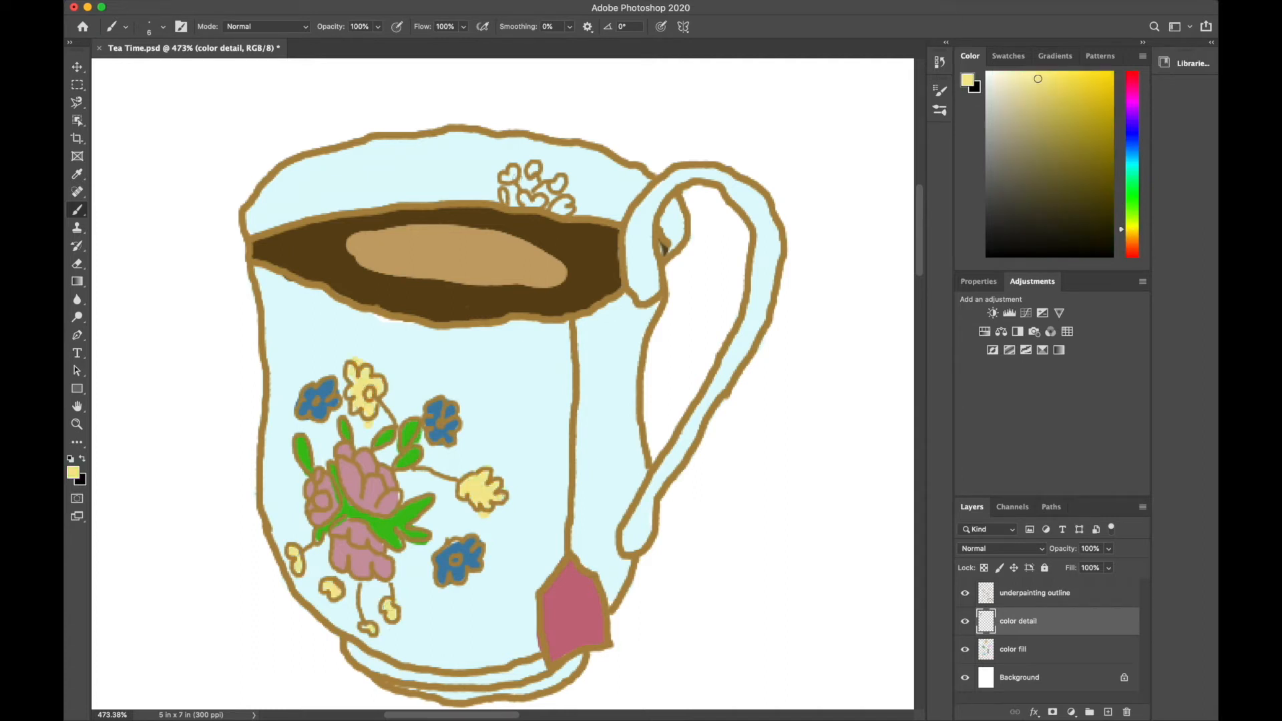
click(1128, 147)
mouse_move(554, 200)
mouse_down()
mouse_move(569, 210)
mouse_move(507, 203)
mouse_up()
Step: Add dark green accents to the leaves near the top of the mug's bouquet
click(1128, 188)
click(1074, 157)
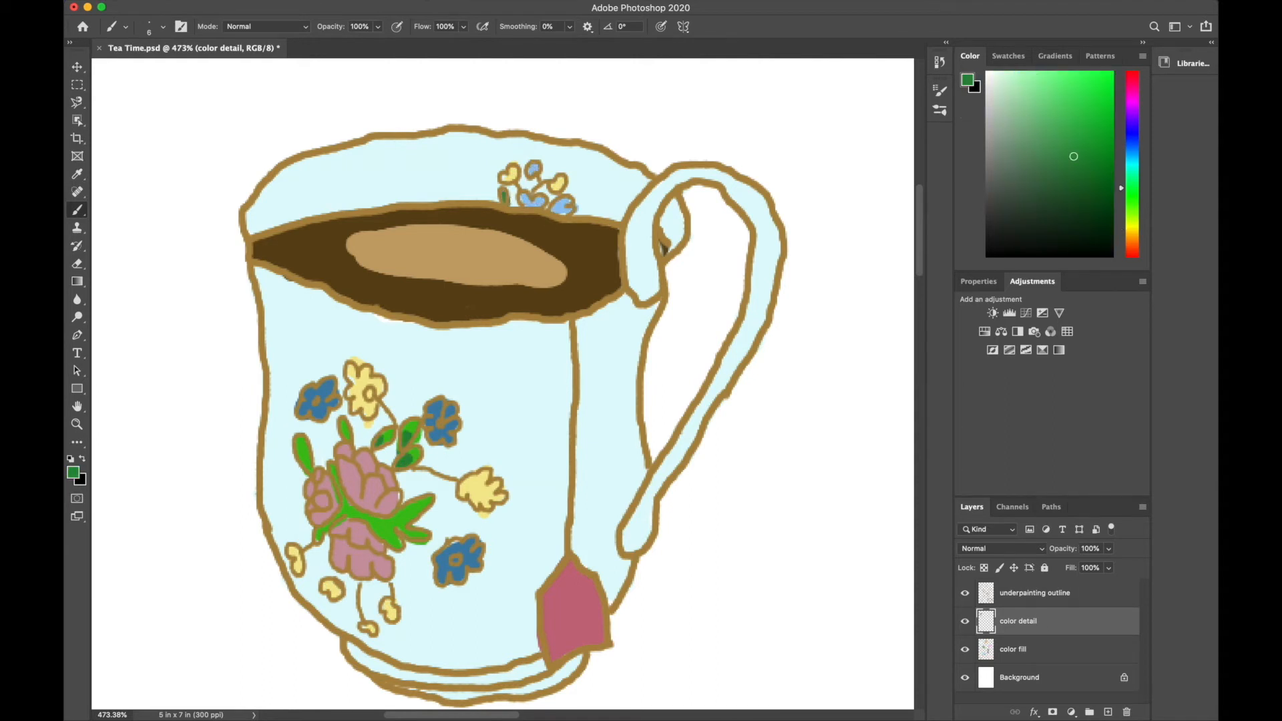
scroll(806, 360, down, 8)
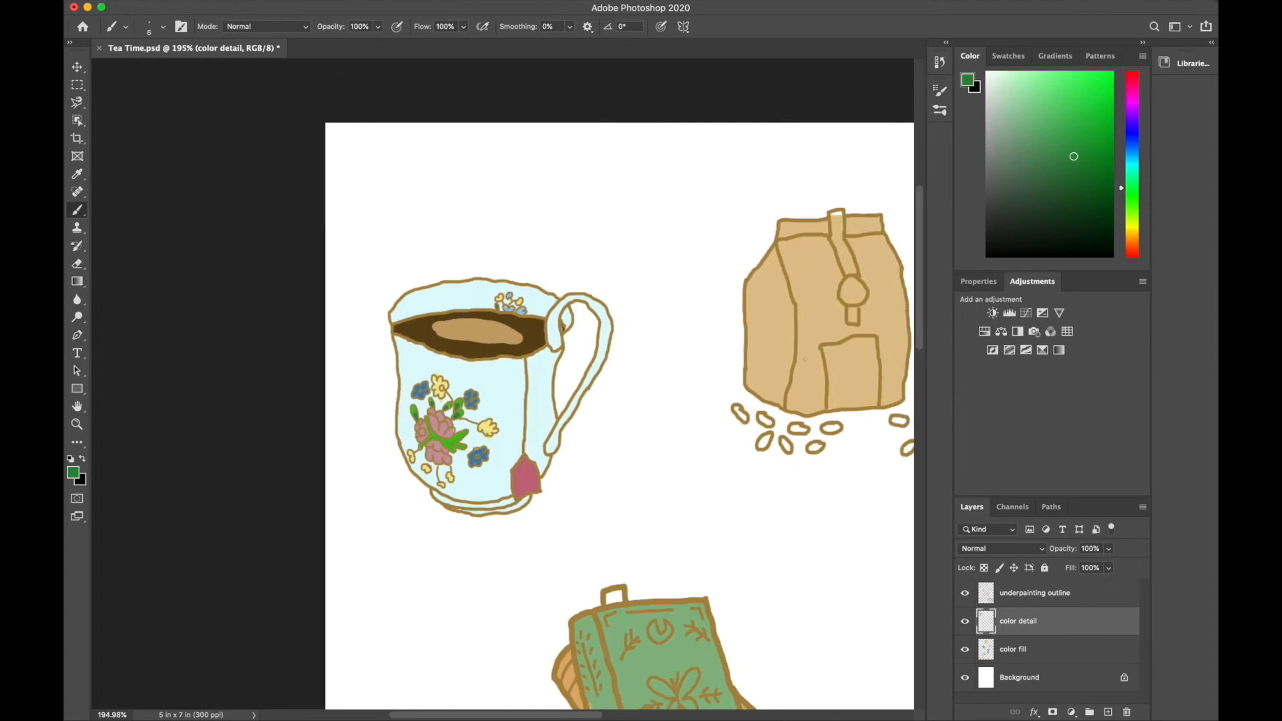
Step: Paint the coffee bag's strap and front label sky blue, using a 19 px brush for the label
scroll(788, 388, right, 5)
scroll(767, 414, up, 5)
scroll(767, 414, right, 1)
click(1132, 151)
click(1049, 93)
mouse_move(562, 158)
mouse_down()
mouse_move(562, 201)
mouse_move(589, 262)
mouse_up()
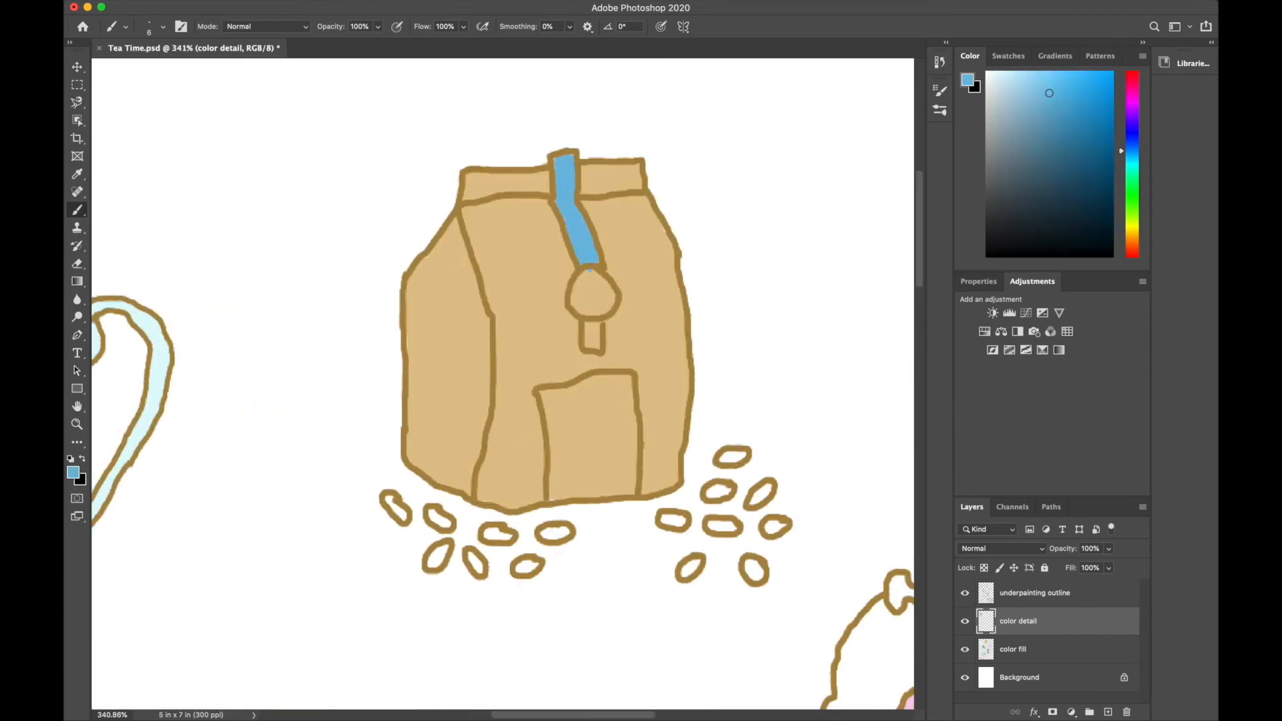
click(163, 27)
drag(141, 68, 148, 69)
mouse_move(552, 400)
mouse_down()
mouse_move(615, 387)
mouse_move(560, 481)
mouse_move(621, 471)
mouse_move(634, 420)
mouse_up()
Step: Paint the coffee bag's round seal near-white and add a dark red mark on it with a 9 px brush
click(991, 71)
mouse_move(585, 292)
mouse_down()
mouse_move(588, 304)
mouse_move(604, 287)
mouse_up()
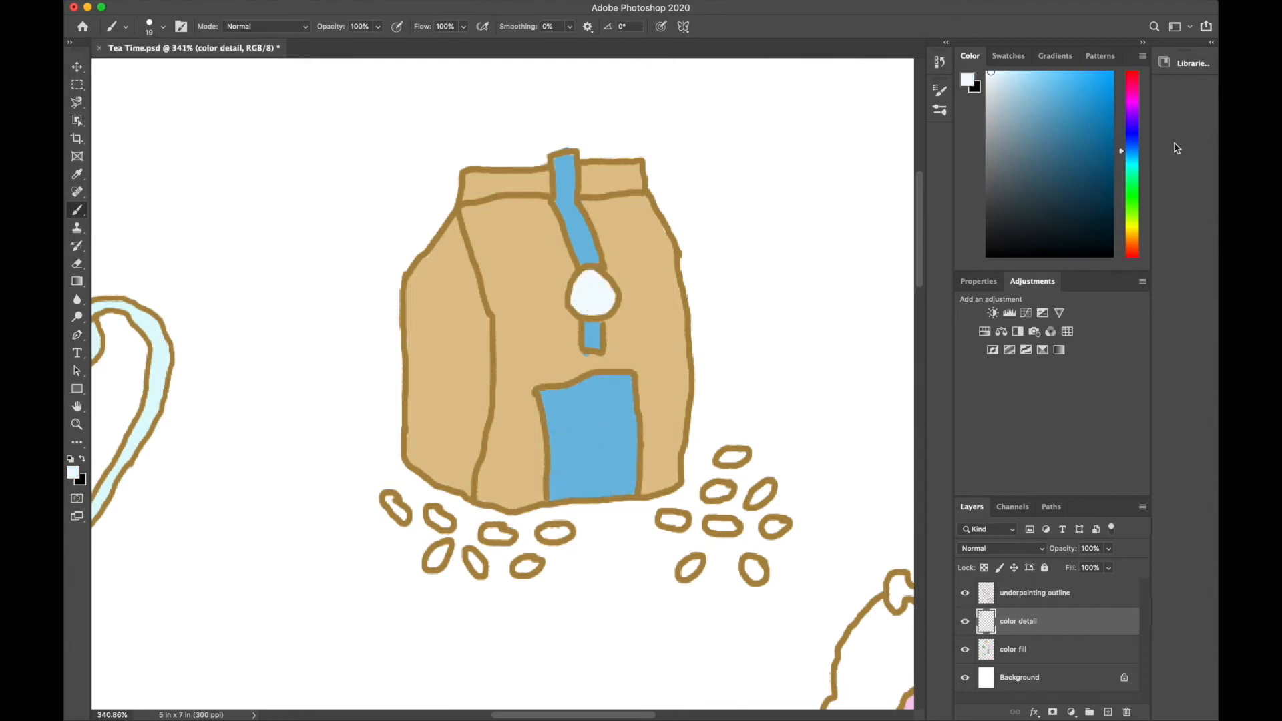
click(1132, 72)
click(1101, 144)
click(163, 27)
drag(149, 69, 143, 69)
click(583, 295)
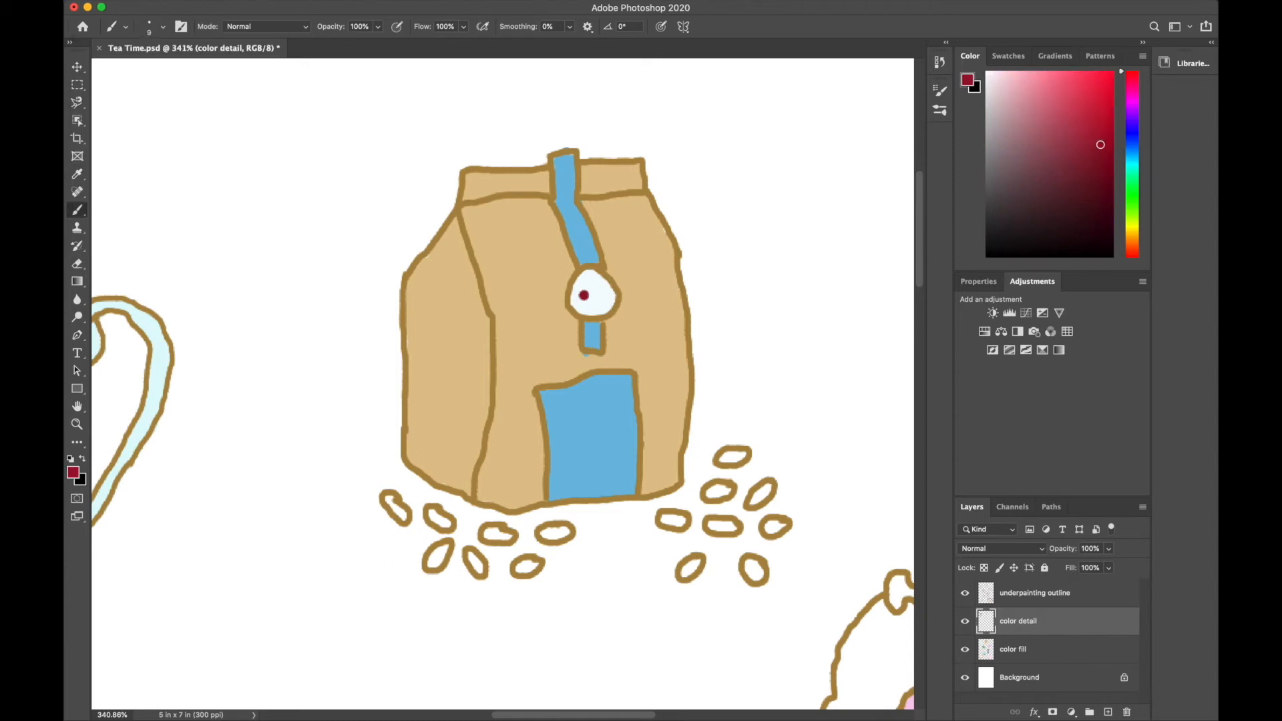
Step: Paint three short slanted dark red lines on the coffee bag's blue label
drag(569, 419, 620, 401)
drag(579, 446, 594, 438)
drag(590, 457, 606, 451)
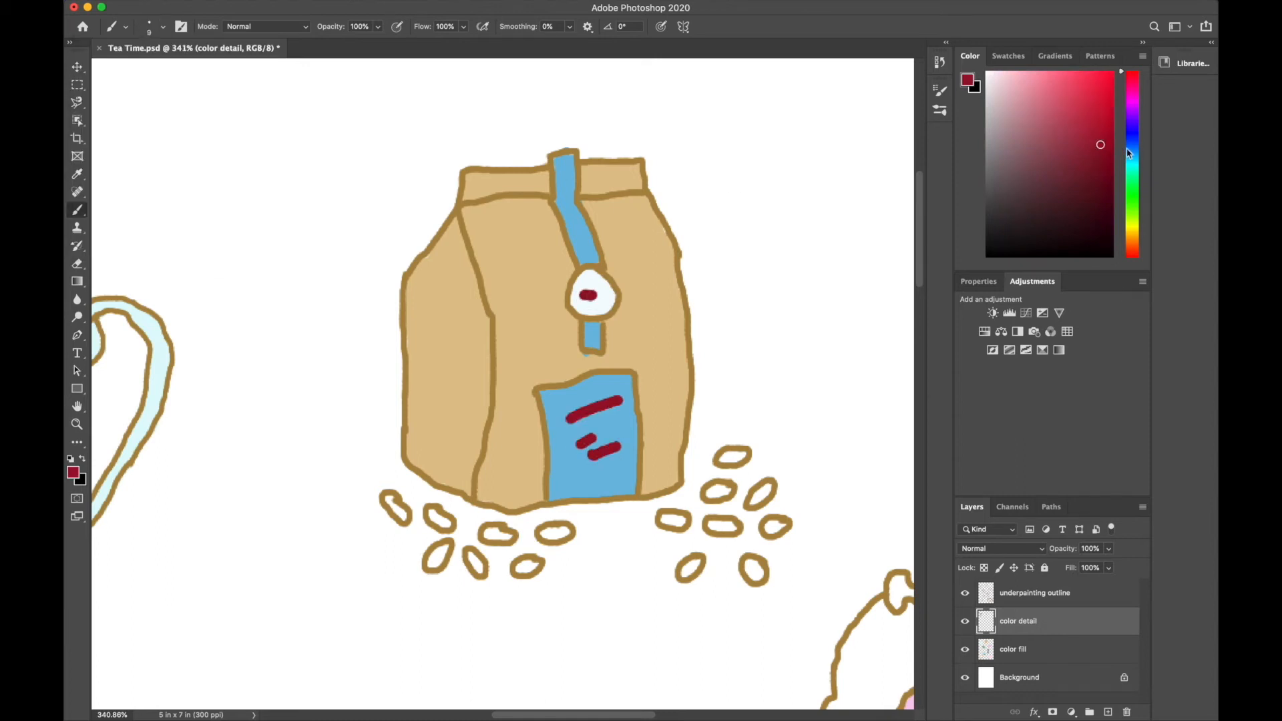
Step: Fill the coffee beans scattered around the bag with very dark brown
click(1132, 233)
click(1077, 192)
click(1102, 220)
right_click(224, 214)
right_click(259, 211)
drag(389, 499, 405, 518)
mouse_move(431, 512)
mouse_down()
mouse_move(447, 525)
mouse_move(444, 551)
mouse_move(569, 532)
mouse_up()
drag(521, 566, 524, 566)
drag(669, 519, 684, 521)
drag(709, 492, 756, 576)
drag(696, 563, 687, 568)
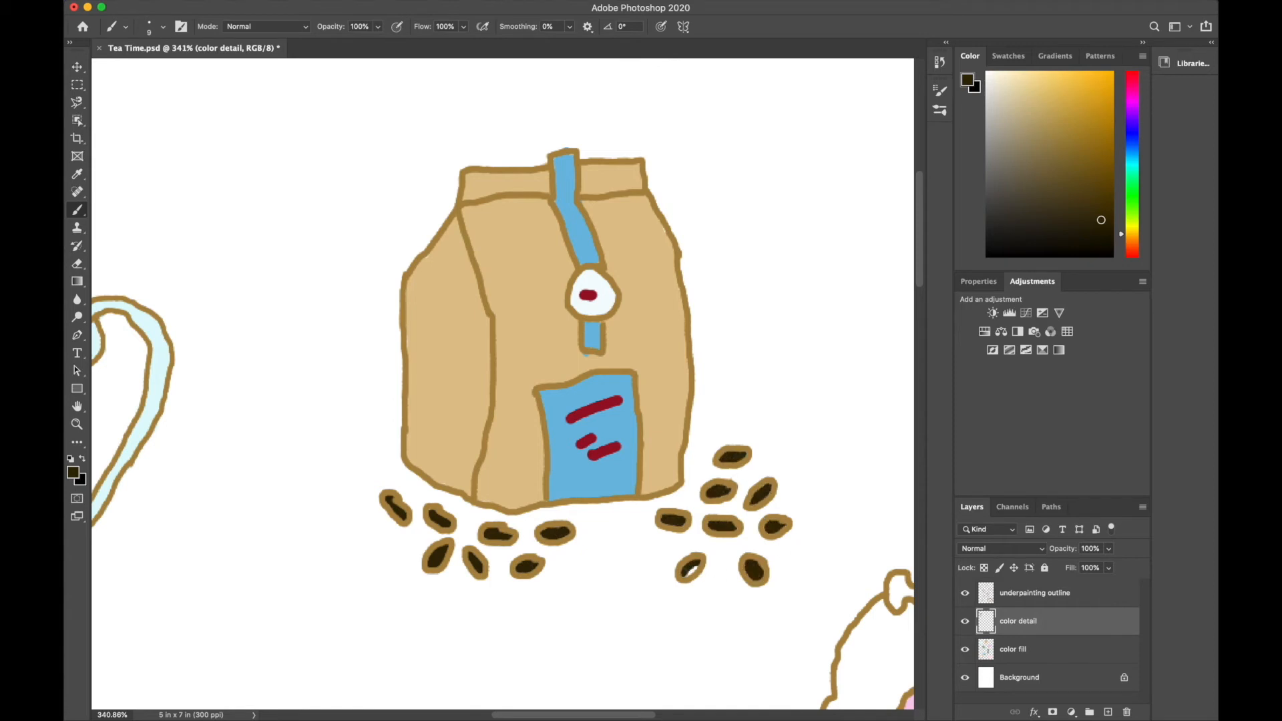
Step: Paint the pink teapot's lid knob and handle grip dark brown
scroll(734, 264, down, 5)
scroll(733, 264, up, 7)
scroll(727, 264, up, 3)
drag(555, 317, 568, 318)
click(1088, 191)
mouse_move(469, 227)
mouse_down()
mouse_move(564, 211)
mouse_move(644, 219)
mouse_move(648, 242)
mouse_move(528, 228)
mouse_move(567, 242)
mouse_up()
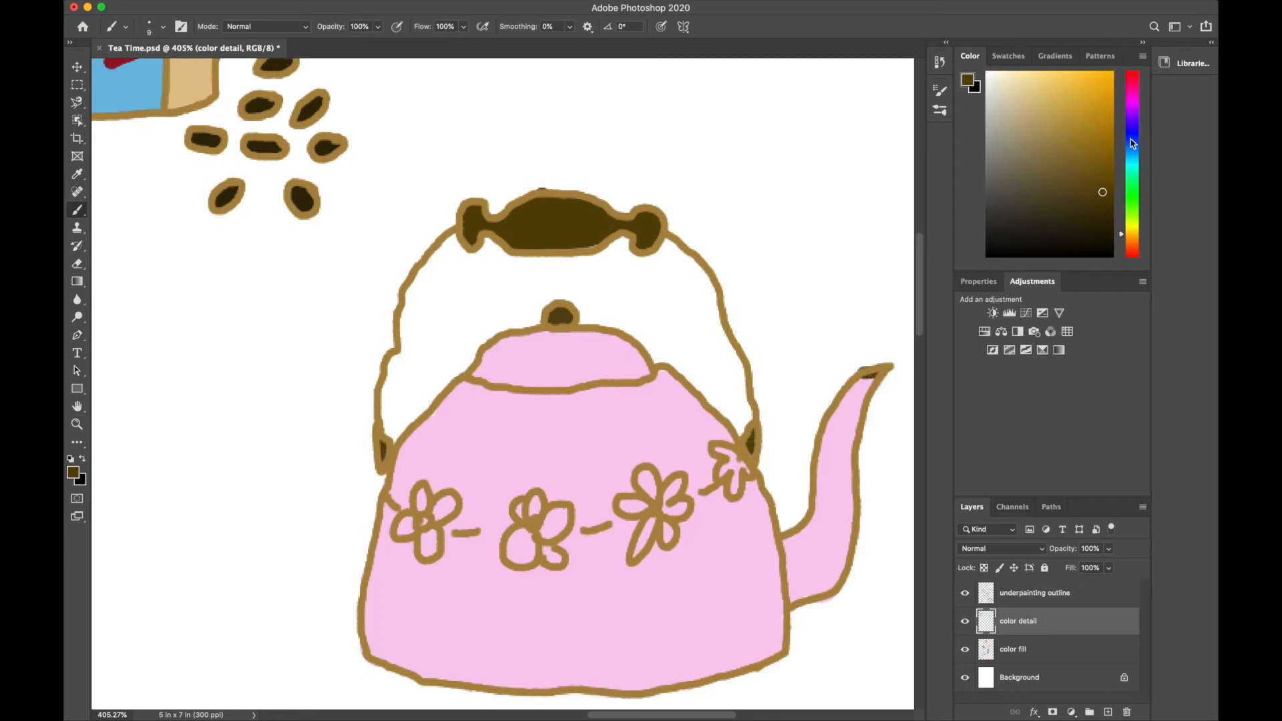
Step: Fill the petals of the teapot's flowers with teal and dot the flower centres with blue
drag(1133, 154, 1134, 139)
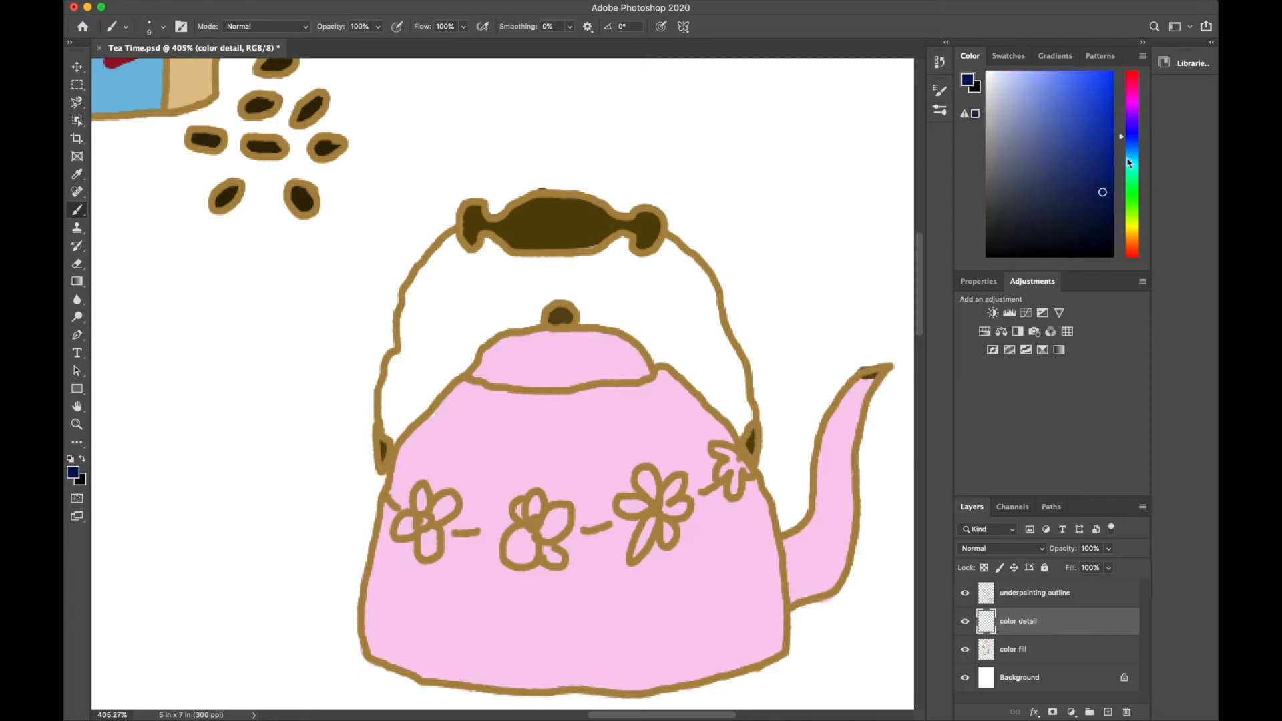
click(1130, 166)
click(1081, 126)
mouse_move(404, 528)
mouse_down()
mouse_move(408, 506)
mouse_move(447, 508)
mouse_move(431, 551)
mouse_up()
mouse_move(523, 530)
mouse_down()
mouse_move(511, 553)
mouse_move(554, 554)
mouse_move(577, 511)
mouse_up()
mouse_move(623, 506)
mouse_down()
mouse_move(643, 507)
mouse_move(645, 482)
mouse_move(649, 528)
mouse_move(668, 534)
mouse_up()
mouse_move(725, 453)
mouse_down()
mouse_move(742, 474)
mouse_move(735, 490)
mouse_up()
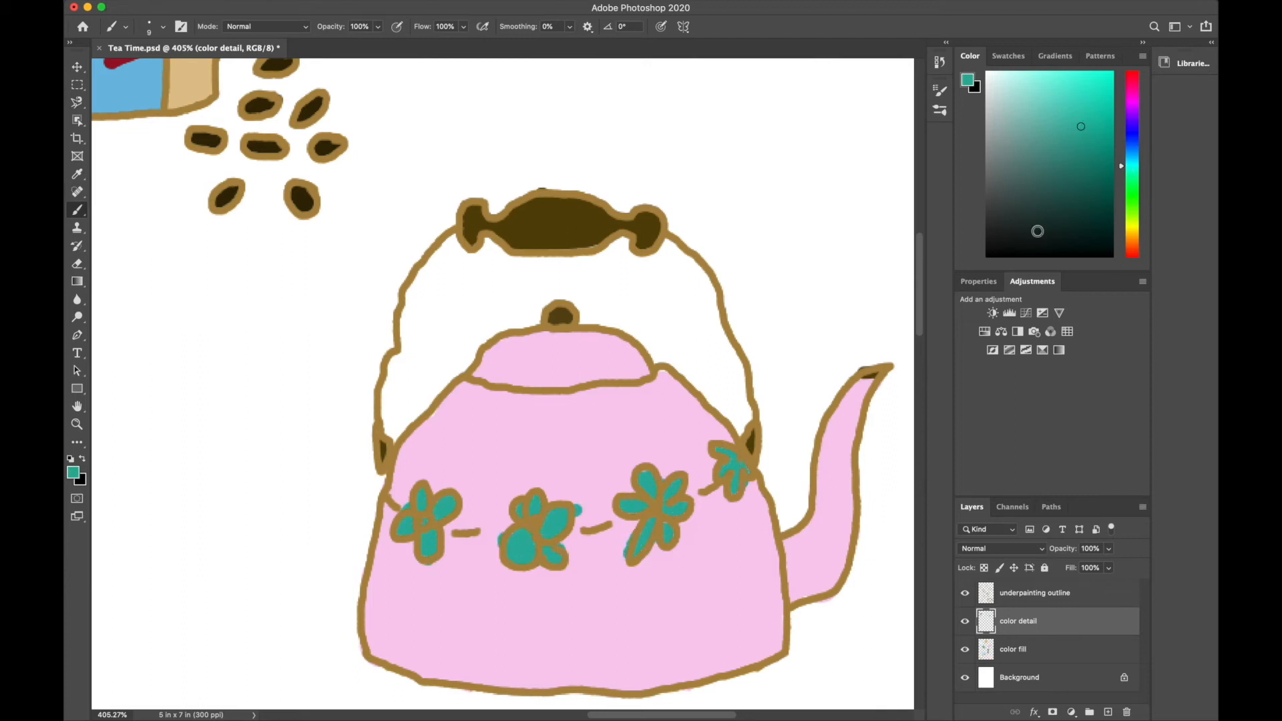
click(1130, 133)
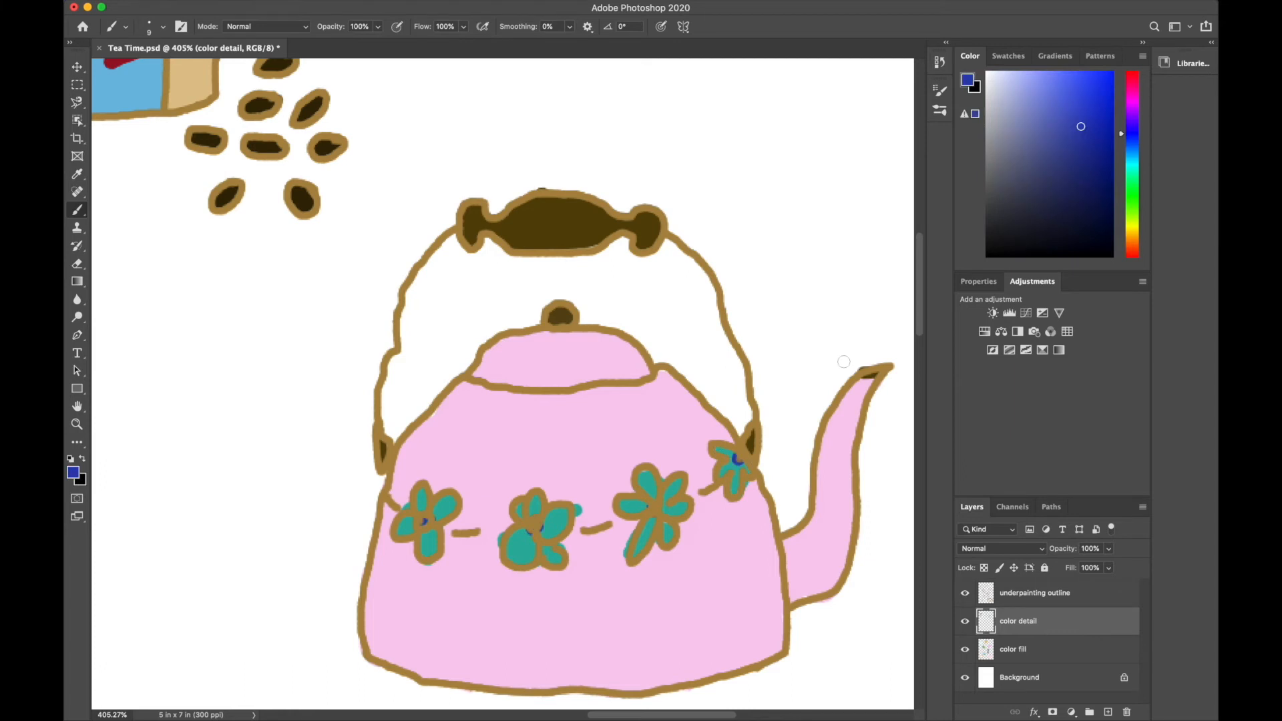
Step: Paint the bookmark tab sticking out above the green book blue
scroll(844, 362, down, 10)
scroll(844, 342, left, 5)
scroll(848, 344, up, 10)
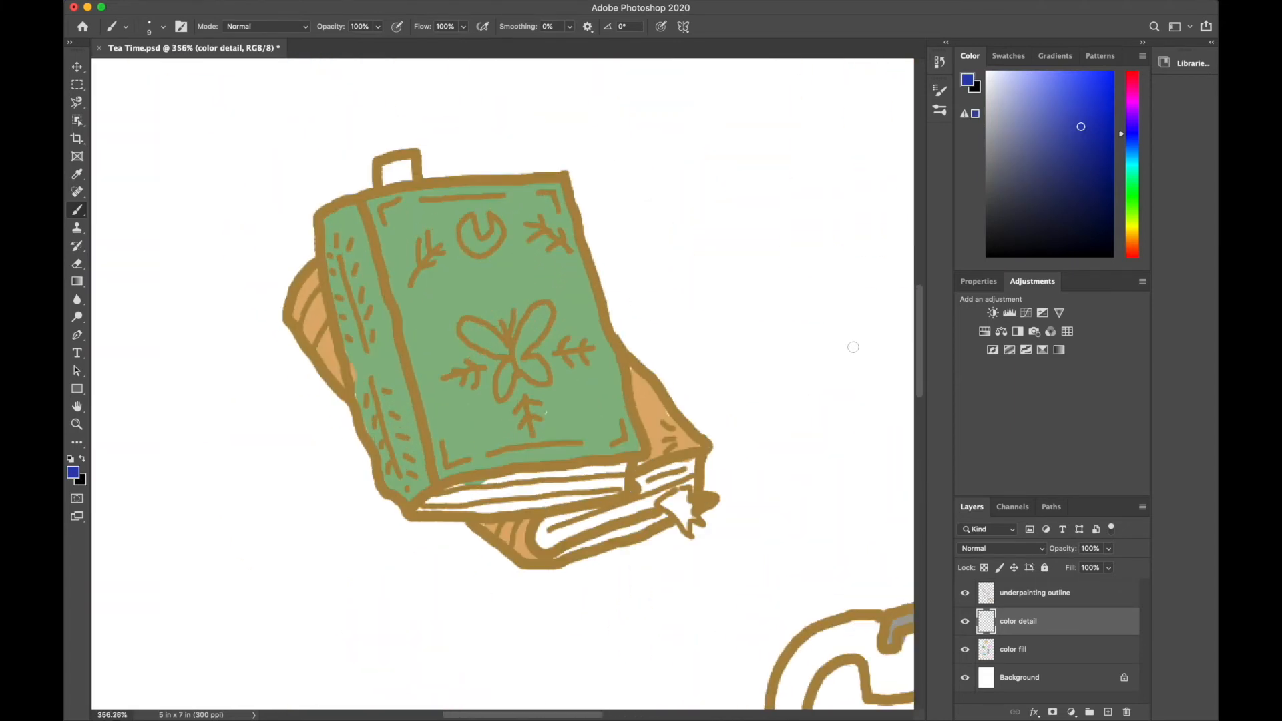
scroll(854, 347, up, 4)
drag(359, 139, 380, 135)
Step: Paint the butterfly's wings on the green cover and the star-shaped ribbon end of the lower book magenta
drag(1131, 105, 1132, 80)
click(1061, 125)
drag(553, 409, 592, 328)
mouse_move(476, 361)
mouse_down()
mouse_move(526, 394)
mouse_move(525, 458)
mouse_up()
drag(554, 410, 585, 433)
mouse_move(775, 603)
mouse_down()
mouse_move(797, 648)
mouse_move(786, 604)
mouse_up()
Step: Fill the crescent moon on the green book cover with white
alt+click(882, 283)
mouse_move(480, 213)
mouse_down()
mouse_move(484, 251)
mouse_move(514, 230)
mouse_up()
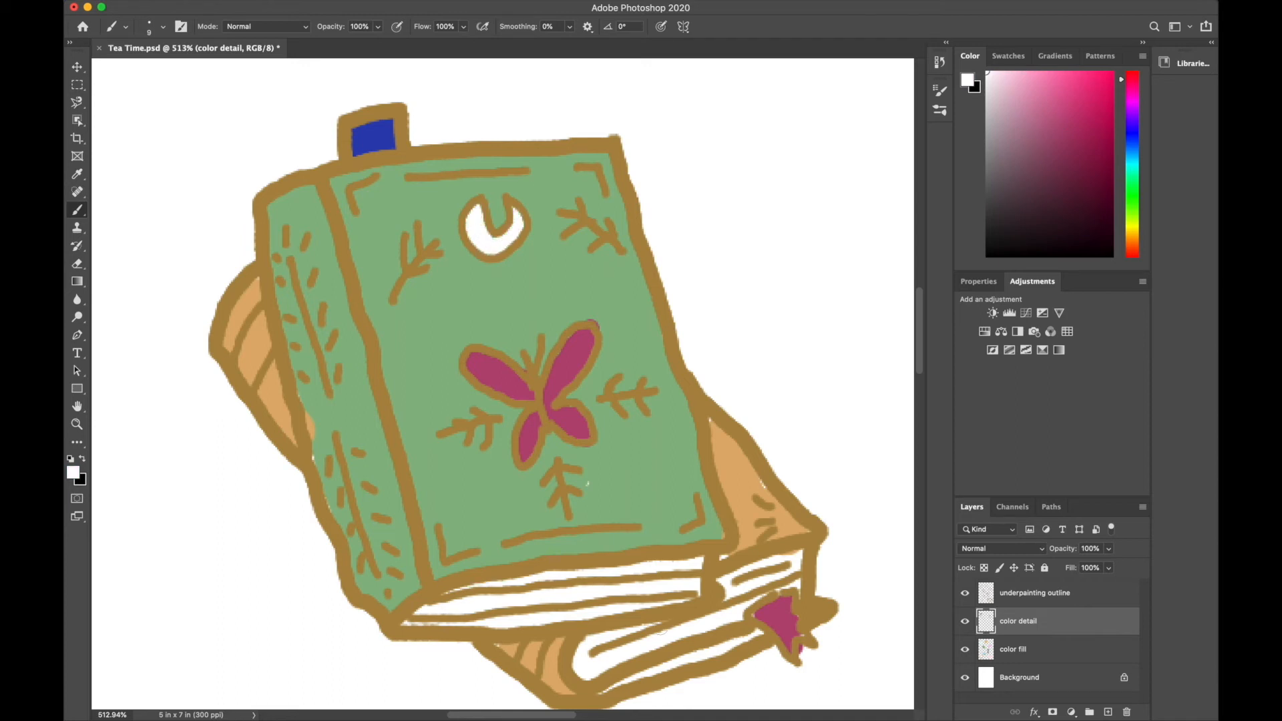
Step: Fill the moka pot's lid knob, spout opening and handle with near-black maroon
scroll(790, 541, down, 8)
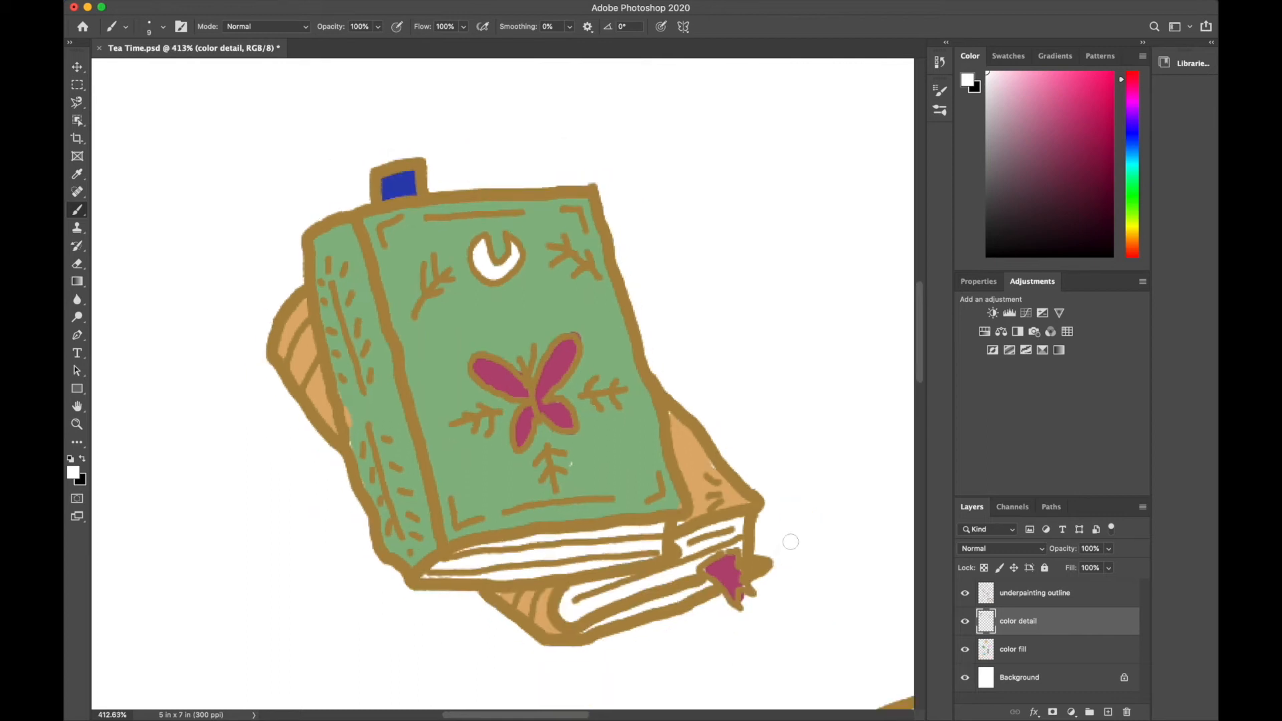
scroll(790, 542, right, 5)
scroll(790, 542, up, 7)
scroll(790, 541, right, 2)
click(1096, 230)
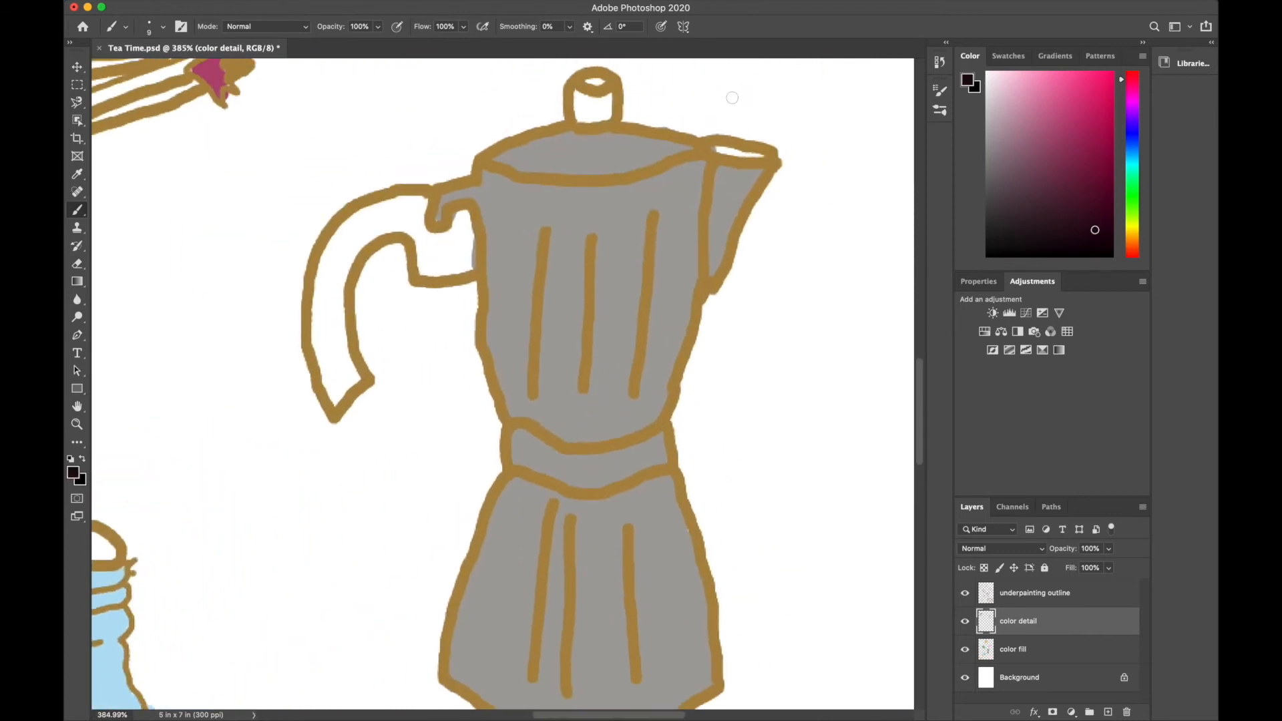
drag(585, 110, 596, 84)
drag(713, 147, 763, 155)
mouse_move(321, 297)
mouse_down()
mouse_move(334, 394)
mouse_move(397, 203)
mouse_move(333, 280)
mouse_move(399, 213)
mouse_move(424, 271)
mouse_move(459, 267)
mouse_move(467, 215)
mouse_move(447, 251)
mouse_move(467, 251)
mouse_up()
Step: Fill the openings of both socks with the same near-black maroon
scroll(467, 250, down, 5)
scroll(467, 250, left, 5)
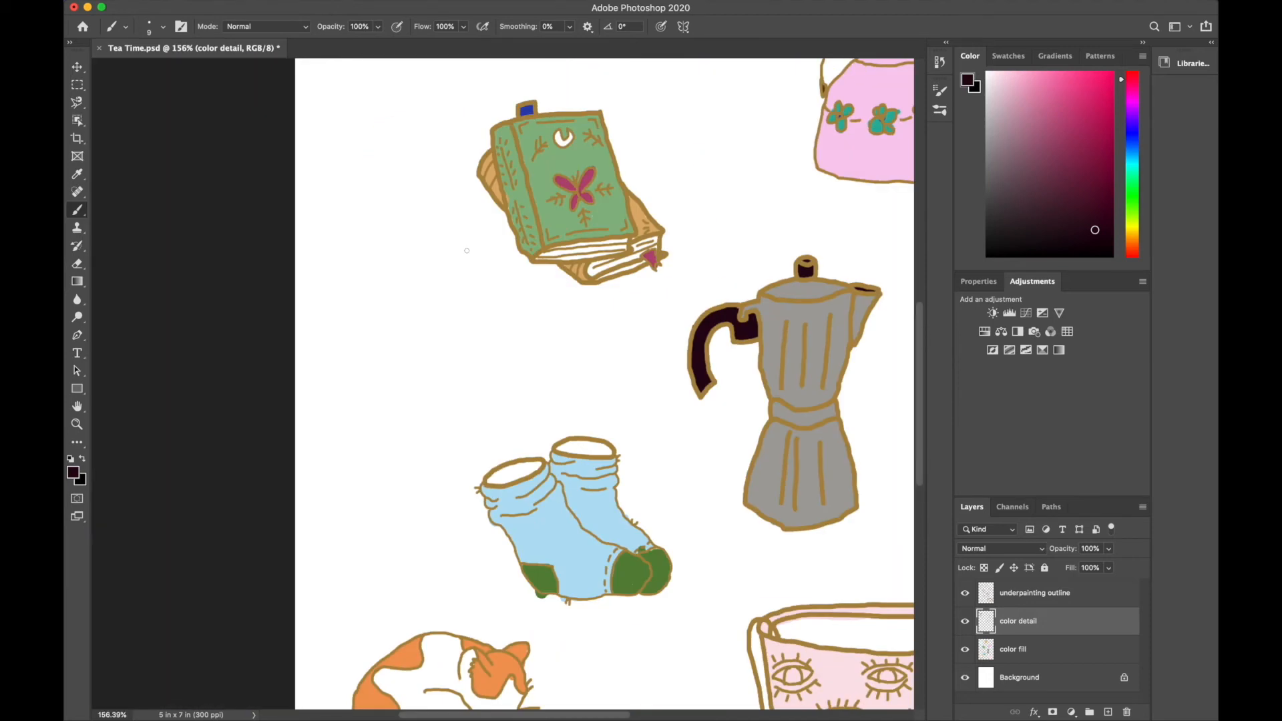
scroll(467, 251, up, 3)
scroll(467, 250, down, 3)
scroll(467, 250, up, 5)
scroll(467, 251, down, 1)
mouse_move(220, 274)
mouse_down()
mouse_move(274, 275)
mouse_move(366, 237)
mouse_move(306, 233)
mouse_move(255, 247)
mouse_move(307, 246)
mouse_move(239, 261)
mouse_up()
mouse_move(444, 168)
mouse_down()
mouse_move(481, 153)
mouse_move(485, 177)
mouse_move(611, 183)
mouse_move(501, 152)
mouse_move(586, 164)
mouse_up()
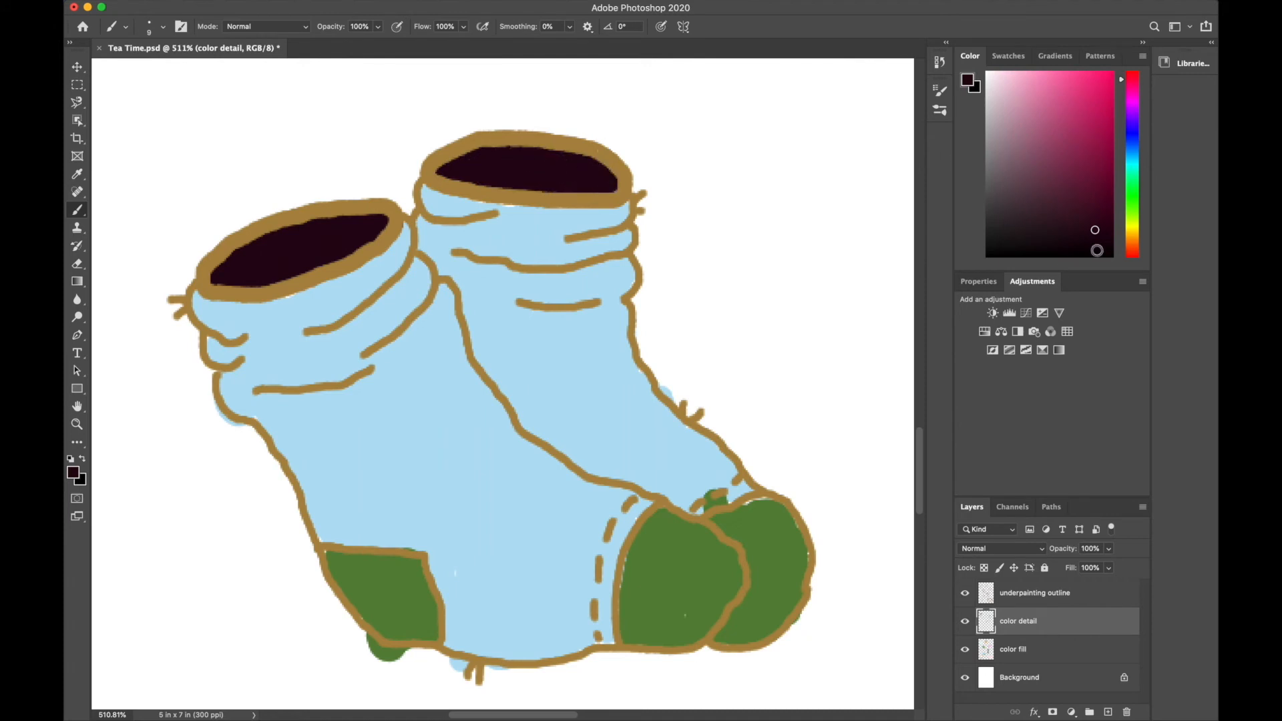
Step: Scatter short dark navy dashes over the blue area of the front sock with a 3 px brush
click(1133, 133)
click(1101, 196)
click(163, 27)
drag(147, 70, 141, 70)
drag(318, 355, 318, 362)
drag(275, 345, 281, 351)
drag(296, 359, 303, 362)
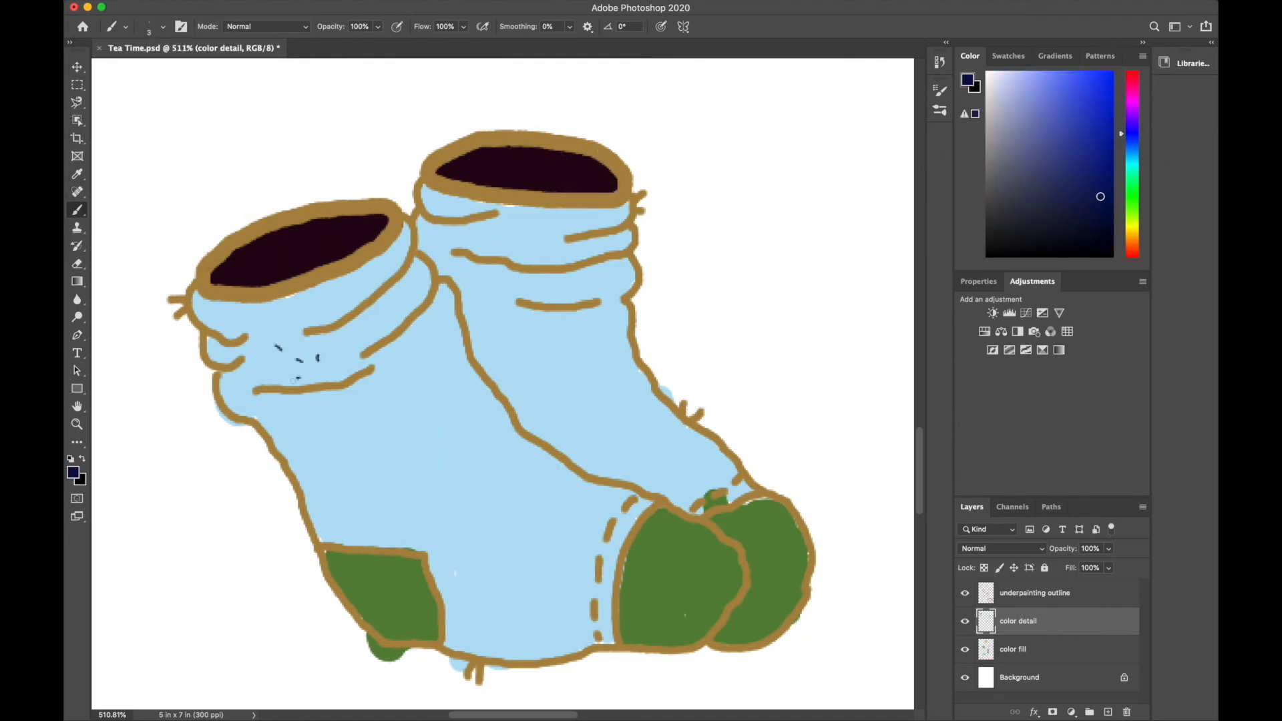
drag(313, 293, 342, 298)
drag(312, 305, 310, 313)
drag(283, 320, 281, 328)
drag(347, 338, 353, 336)
drag(349, 345, 353, 343)
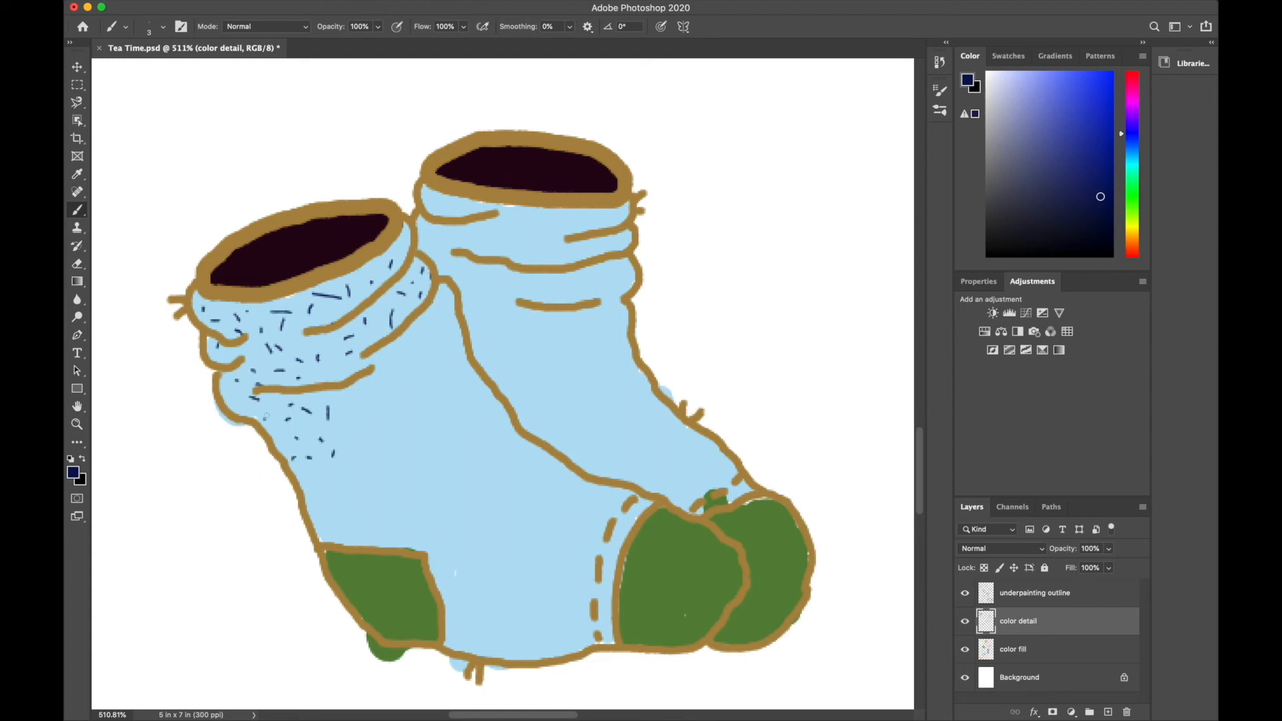
drag(372, 476, 371, 501)
drag(349, 512, 364, 511)
drag(388, 476, 389, 492)
drag(391, 410, 409, 422)
drag(377, 445, 371, 449)
drag(432, 398, 423, 417)
drag(413, 444, 410, 452)
drag(451, 402, 438, 418)
mouse_move(444, 360)
mouse_down()
mouse_move(436, 381)
mouse_move(402, 389)
mouse_up()
drag(393, 386, 376, 397)
drag(456, 356, 461, 362)
drag(489, 396, 477, 408)
drag(460, 402, 461, 440)
drag(451, 476, 445, 485)
drag(410, 467, 414, 475)
drag(414, 497, 439, 525)
drag(446, 504, 467, 521)
drag(461, 542, 451, 553)
drag(466, 463, 470, 486)
drag(482, 419, 491, 423)
drag(478, 444, 493, 441)
drag(527, 441, 527, 460)
drag(433, 544, 442, 540)
drag(435, 557, 438, 567)
drag(470, 557, 472, 582)
drag(476, 547, 491, 547)
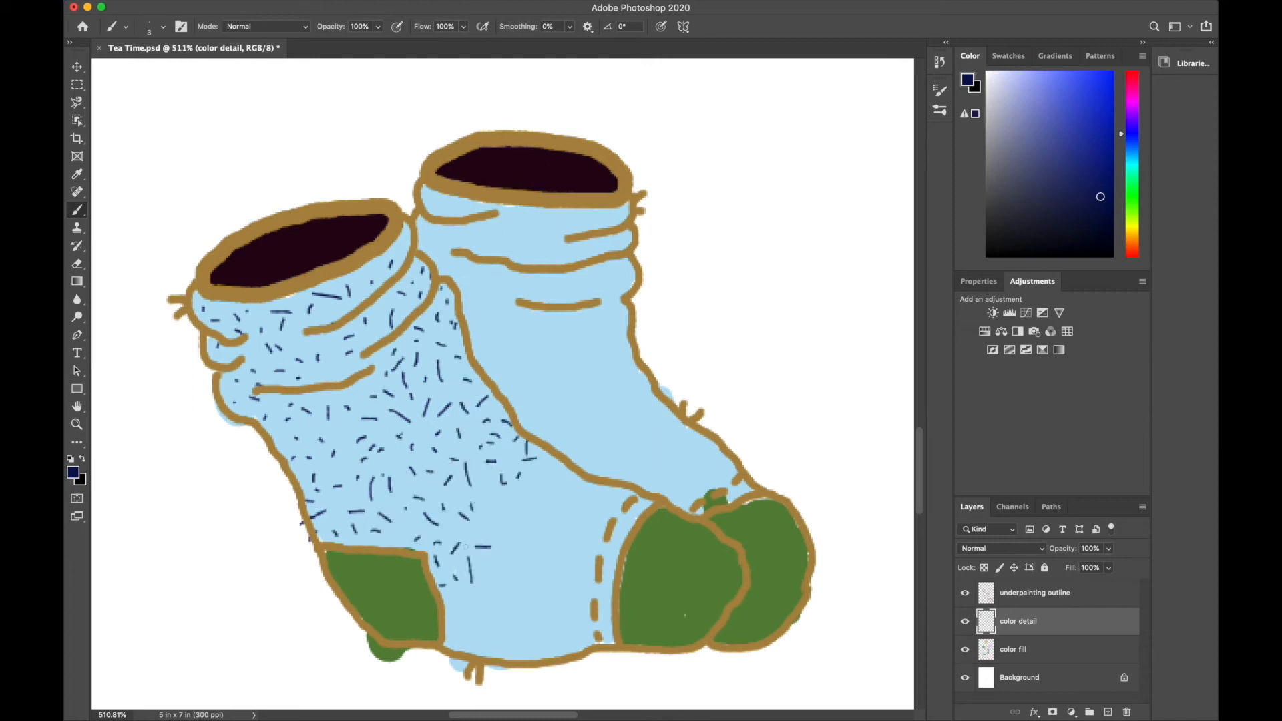
drag(520, 495, 530, 497)
drag(546, 529, 556, 526)
drag(513, 549, 528, 552)
mouse_move(507, 551)
mouse_down()
mouse_move(526, 573)
mouse_move(498, 579)
mouse_up()
drag(504, 612, 515, 598)
drag(466, 603, 481, 608)
drag(460, 614, 469, 626)
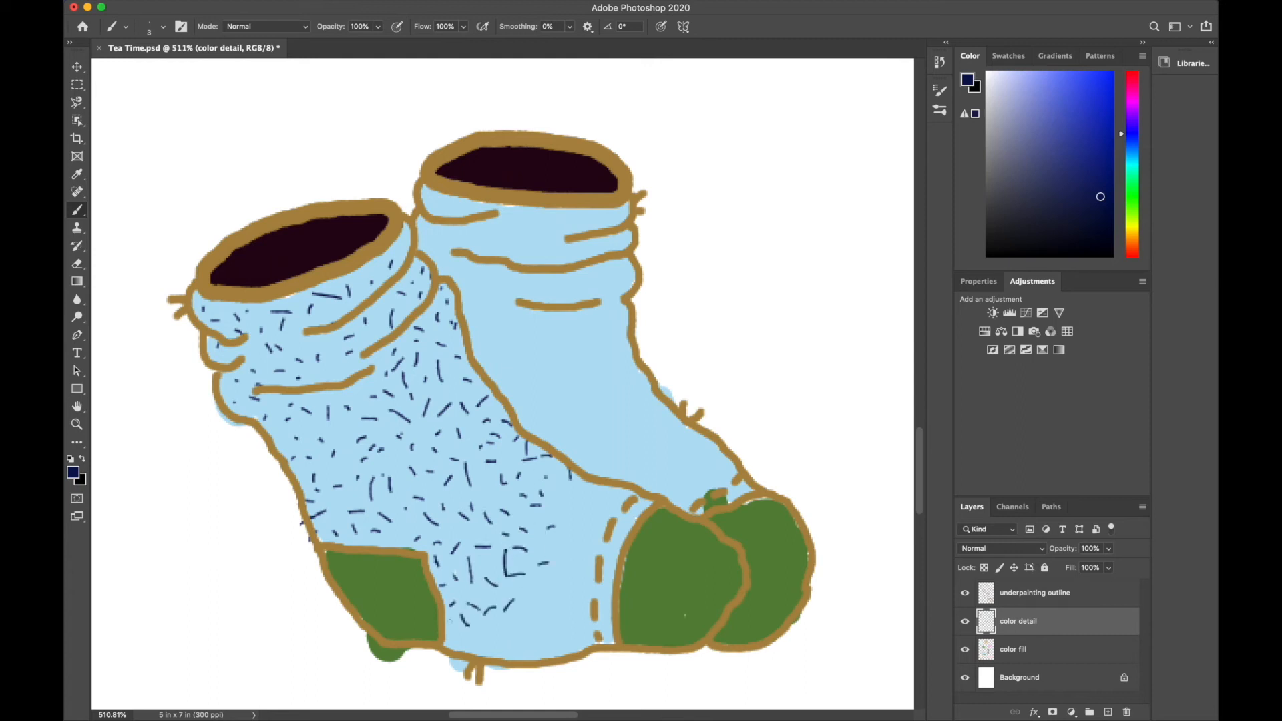
drag(582, 578, 590, 595)
drag(591, 548, 587, 571)
drag(558, 559, 570, 573)
mouse_move(566, 534)
mouse_down()
mouse_move(577, 538)
mouse_move(587, 512)
mouse_up()
drag(580, 492, 600, 490)
drag(605, 494, 606, 522)
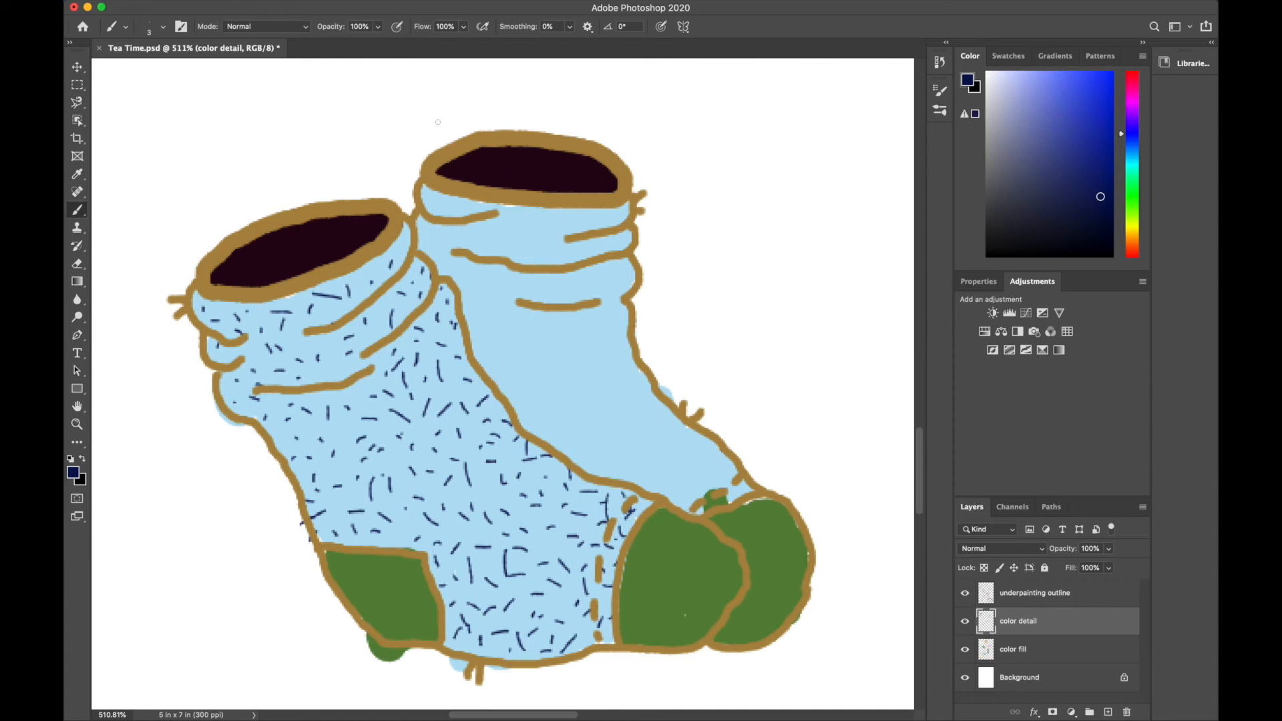
Step: Cover the blue area of the rear sock with the same short dark navy dashes
drag(471, 232, 482, 226)
drag(485, 228, 502, 233)
drag(514, 223, 518, 233)
drag(464, 241, 472, 247)
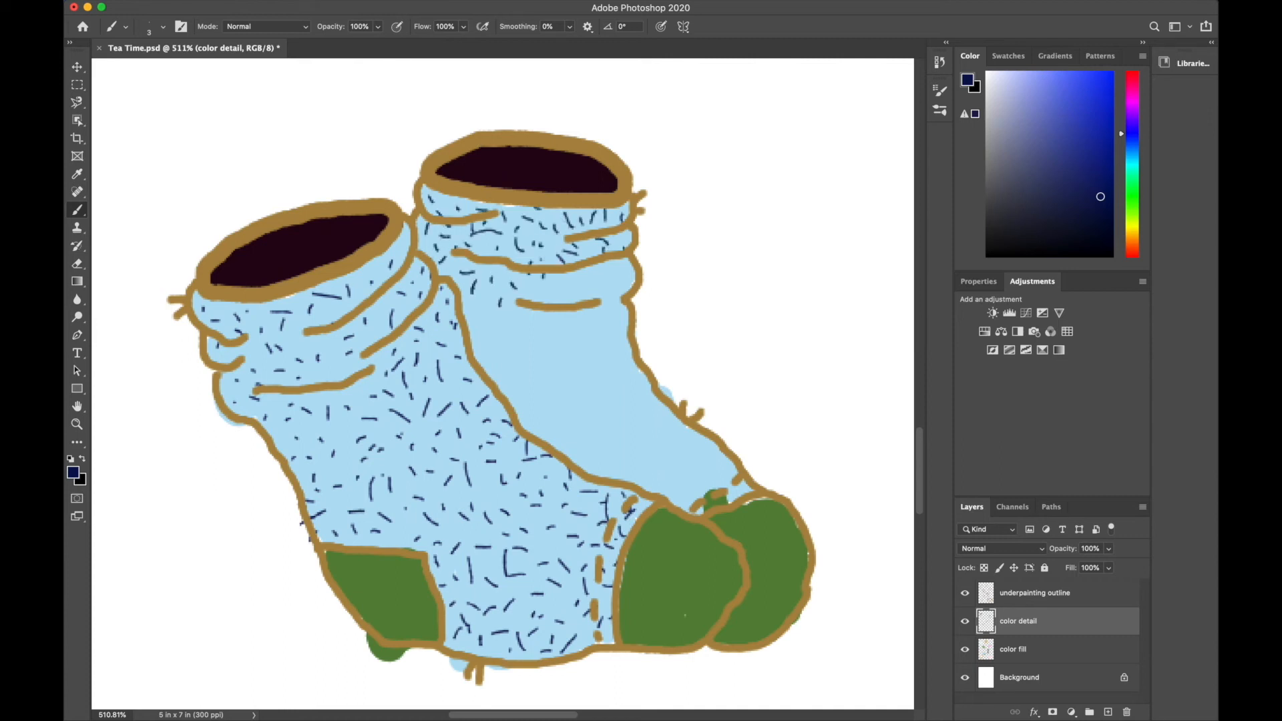
drag(617, 266, 601, 263)
drag(586, 321, 596, 325)
drag(556, 325, 571, 331)
mouse_move(529, 312)
mouse_down()
mouse_move(530, 330)
mouse_move(489, 330)
mouse_up()
mouse_move(499, 349)
mouse_down()
mouse_move(503, 364)
mouse_move(517, 359)
mouse_up()
drag(533, 358, 536, 374)
drag(513, 367, 518, 378)
drag(496, 382, 505, 395)
drag(582, 382, 584, 406)
mouse_move(624, 374)
mouse_down()
mouse_move(633, 393)
mouse_move(553, 413)
mouse_up()
drag(521, 406, 525, 422)
drag(531, 428, 604, 420)
drag(623, 399, 633, 406)
drag(615, 423, 617, 438)
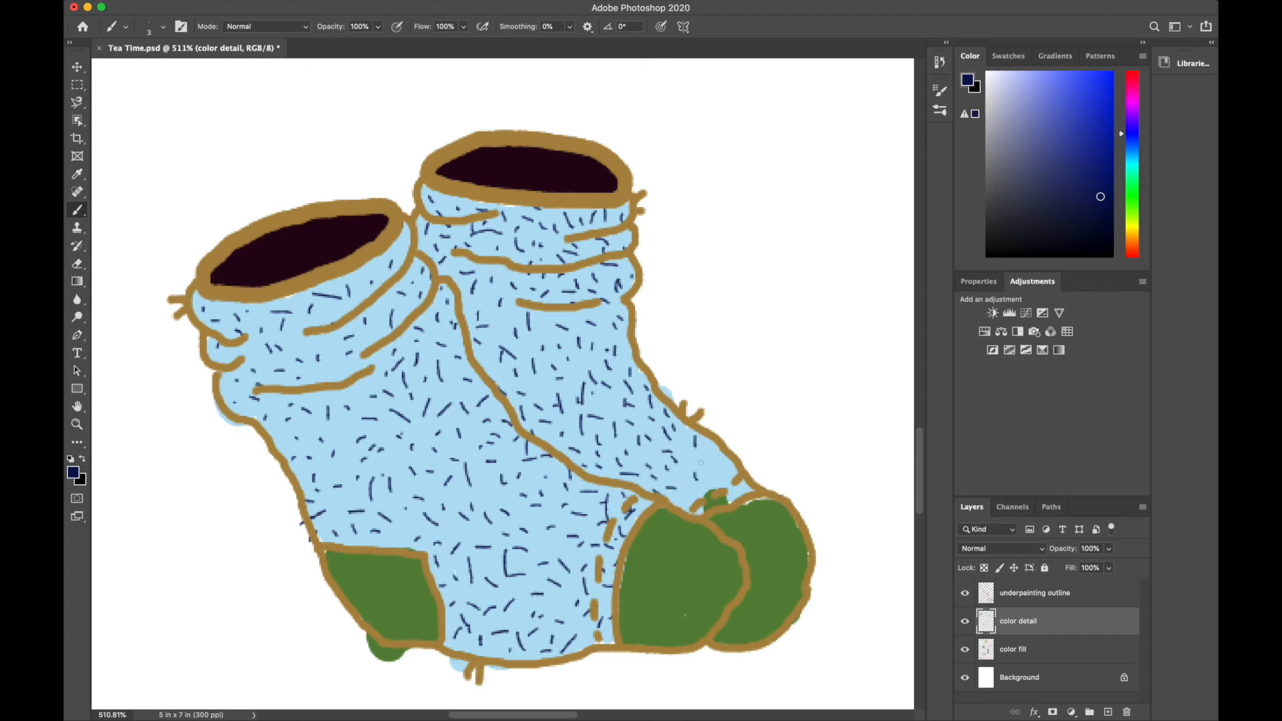
Step: Scatter short very dark green dashes over the green toes and heel of the socks
click(1133, 187)
click(1098, 218)
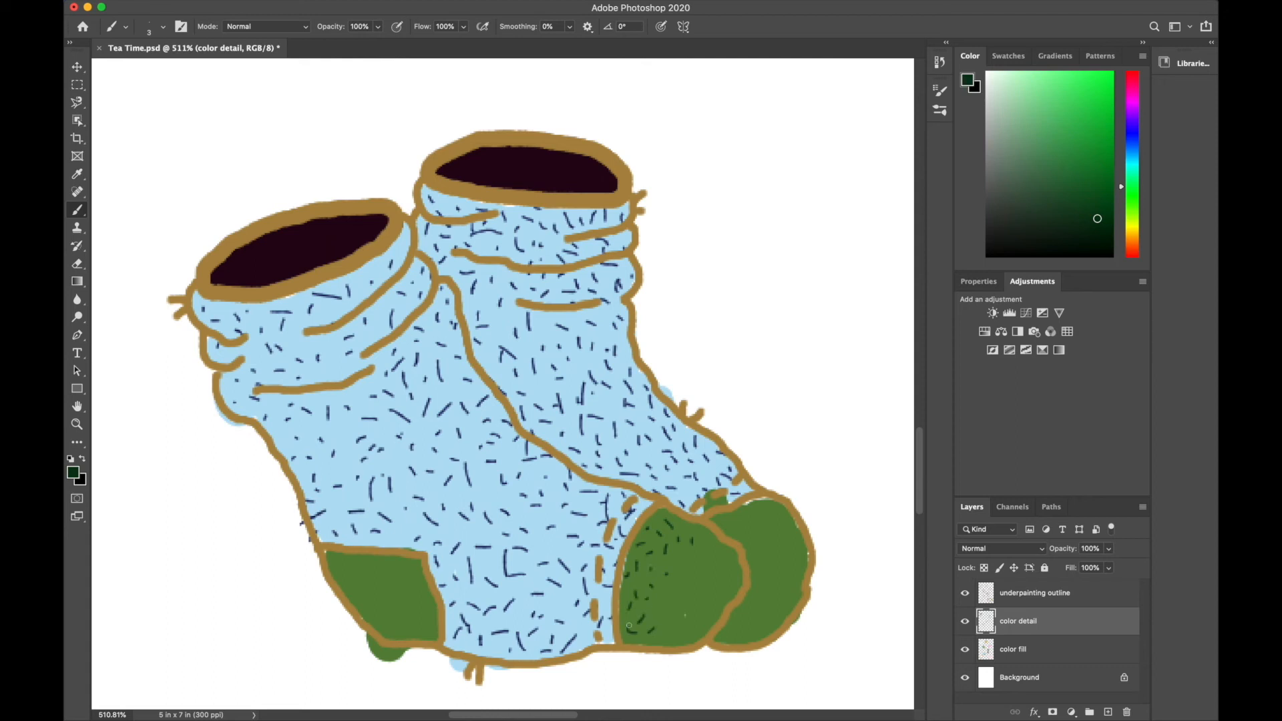
drag(693, 587, 706, 585)
drag(685, 630, 700, 639)
drag(666, 629, 678, 643)
drag(682, 599, 683, 618)
drag(719, 595, 726, 605)
drag(722, 581, 731, 592)
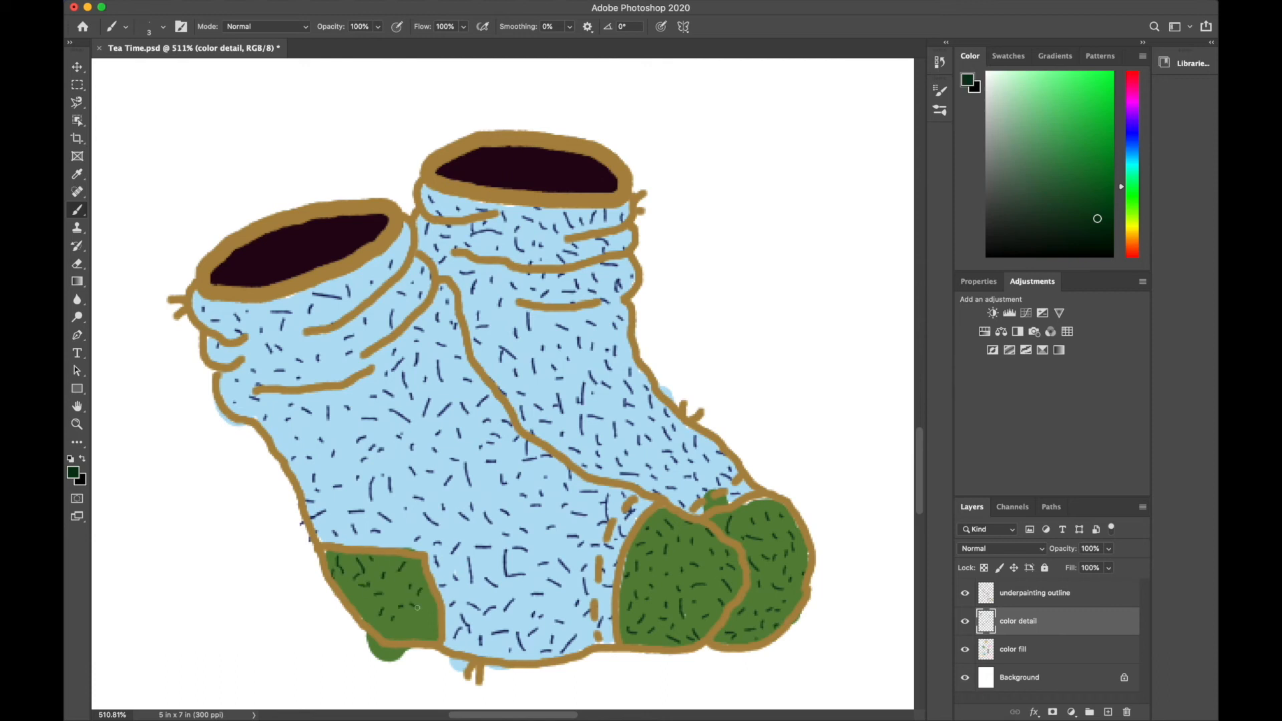
Step: Erase the green and light blue paint spilling outside the socks' outline on the color fill layer
key(e)
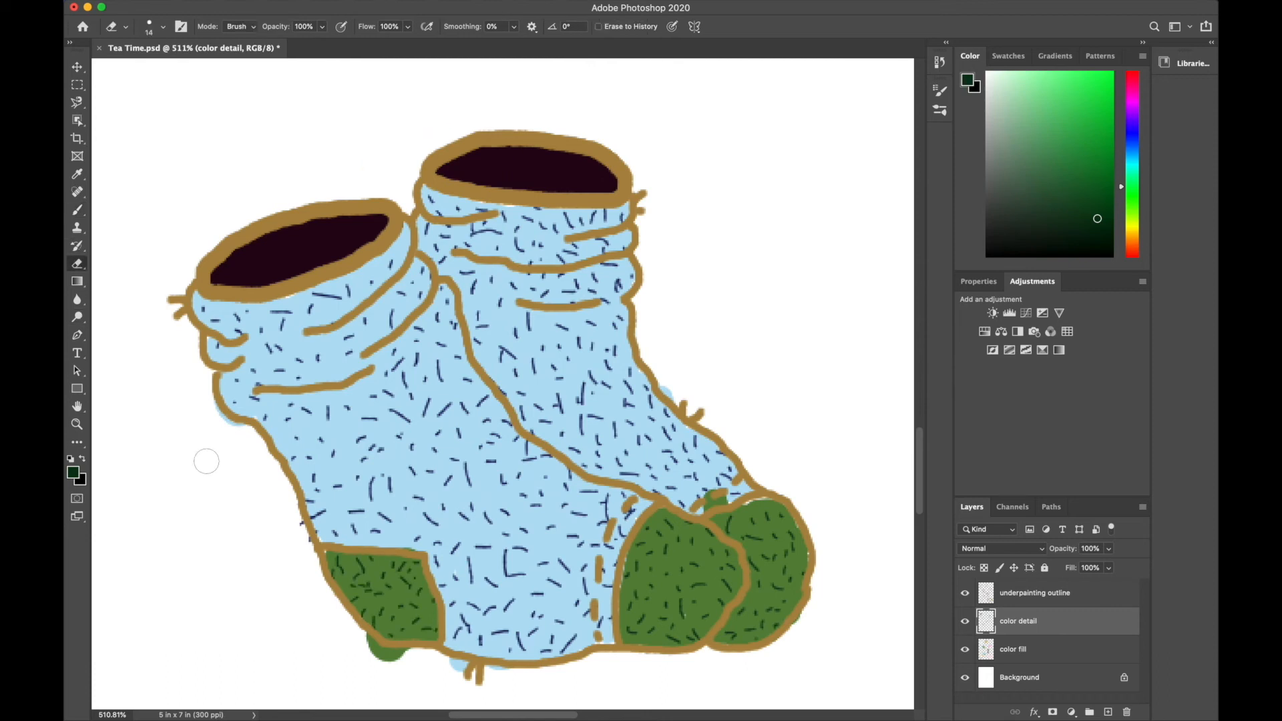
key(alt+bracketleft)
drag(404, 661, 366, 644)
drag(215, 411, 241, 433)
click(77, 210)
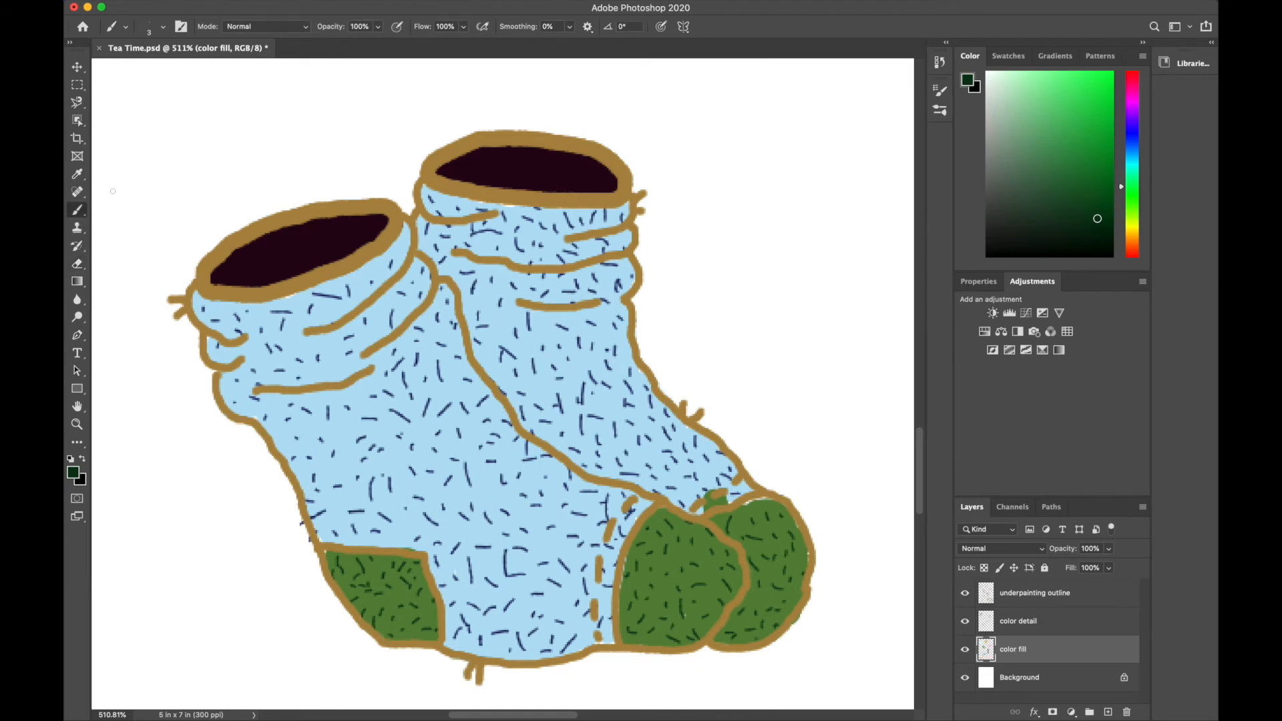
Step: Fill the tea inside the pink mug with olive green on the color fill layer using a 17 px brush
scroll(494, 380, down, 8)
scroll(503, 384, right, 6)
scroll(503, 384, down, 3)
scroll(628, 405, up, 5)
scroll(627, 404, down, 2)
scroll(628, 404, right, 2)
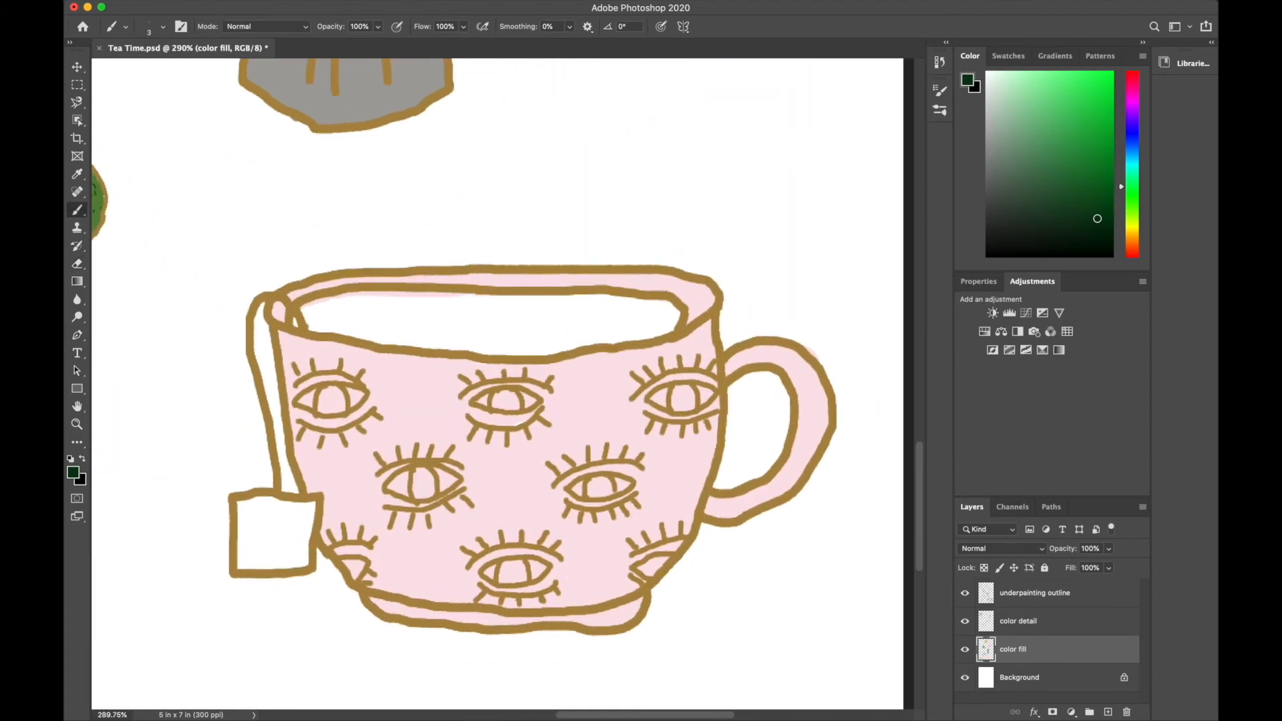
drag(1132, 134, 1133, 228)
drag(1106, 202, 1078, 187)
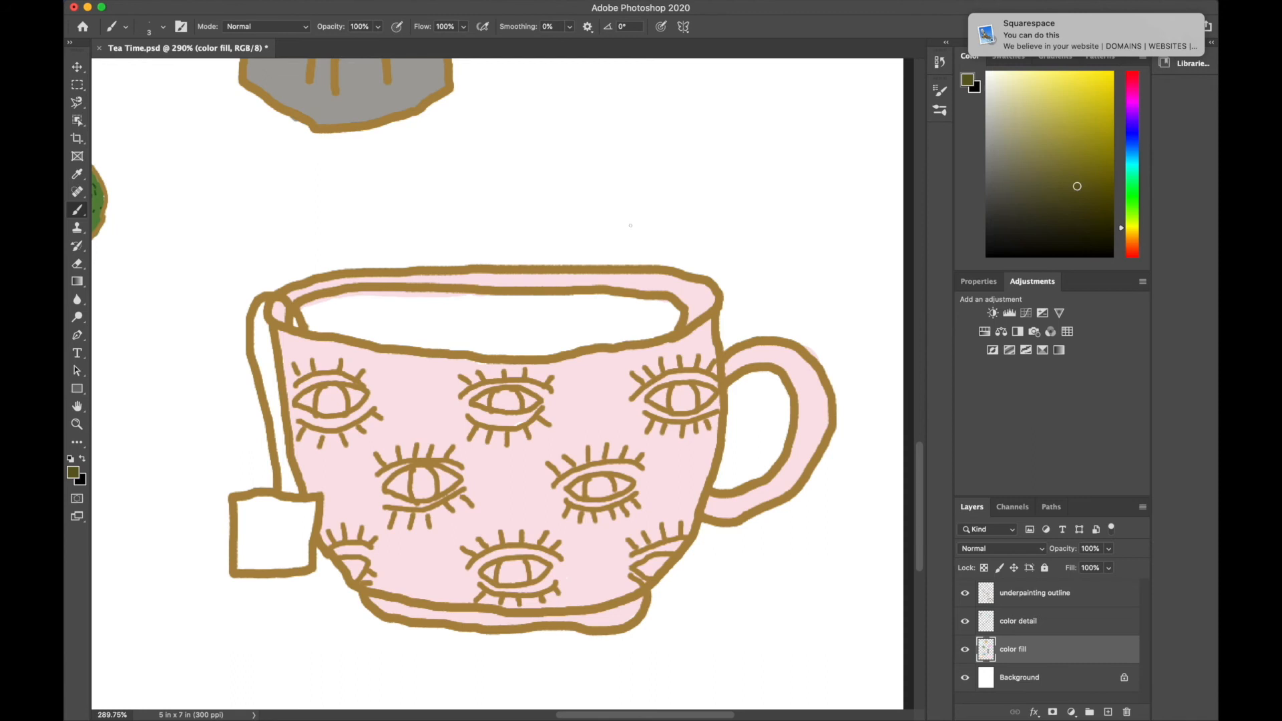
click(163, 26)
drag(140, 71, 145, 72)
click(354, 320)
click(1081, 136)
mouse_move(314, 317)
mouse_down()
mouse_move(585, 340)
mouse_move(354, 304)
mouse_move(650, 309)
mouse_move(588, 337)
mouse_move(678, 310)
mouse_up()
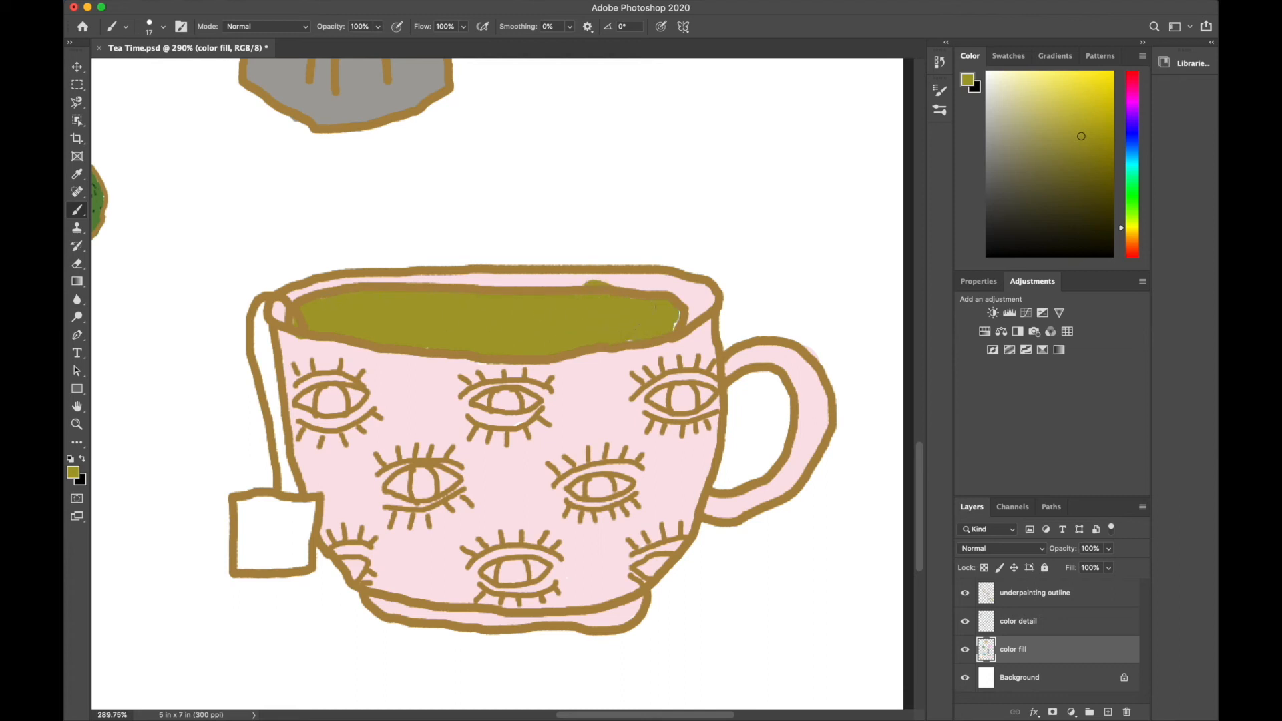
Step: Make the color detail layer active and set the painting colour to white
click(1019, 621)
key(d)
key(x)
click(599, 488)
click(685, 399)
click(506, 400)
click(331, 399)
click(423, 483)
click(354, 568)
click(201, 5)
click(254, 14)
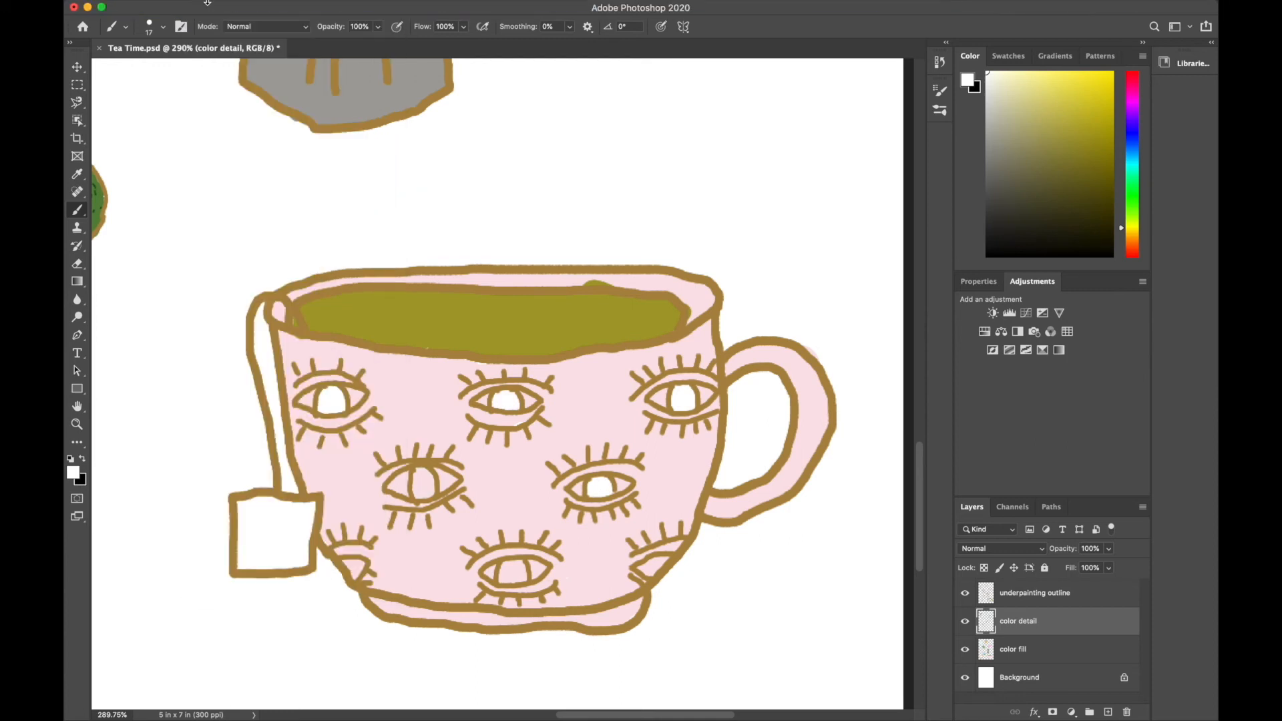
key(ctrl+z)
key(ctrl+z)
key(ctrl+z)
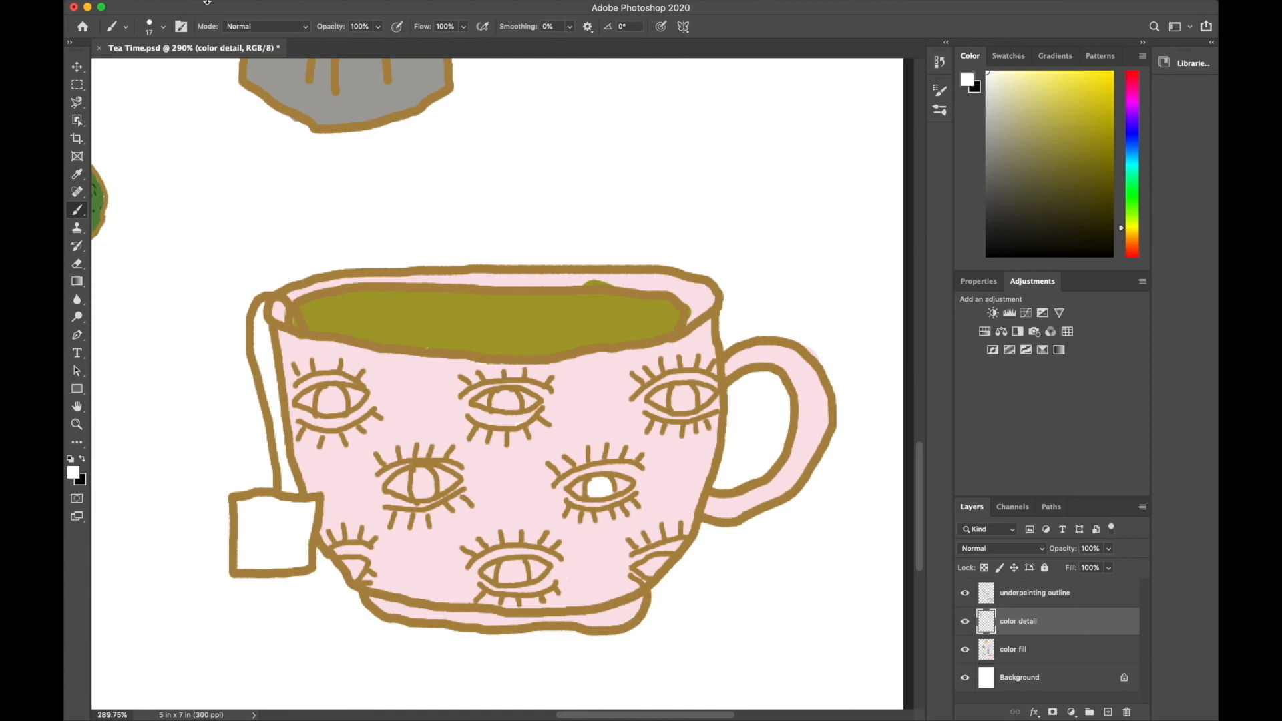
Step: Paint the whites of all the eyes on the pink mug white on the color detail layer using a 9 px brush
scroll(401, 345, up, 5)
scroll(401, 345, down, 3)
click(163, 27)
drag(148, 71, 145, 72)
click(238, 405)
drag(222, 313, 310, 308)
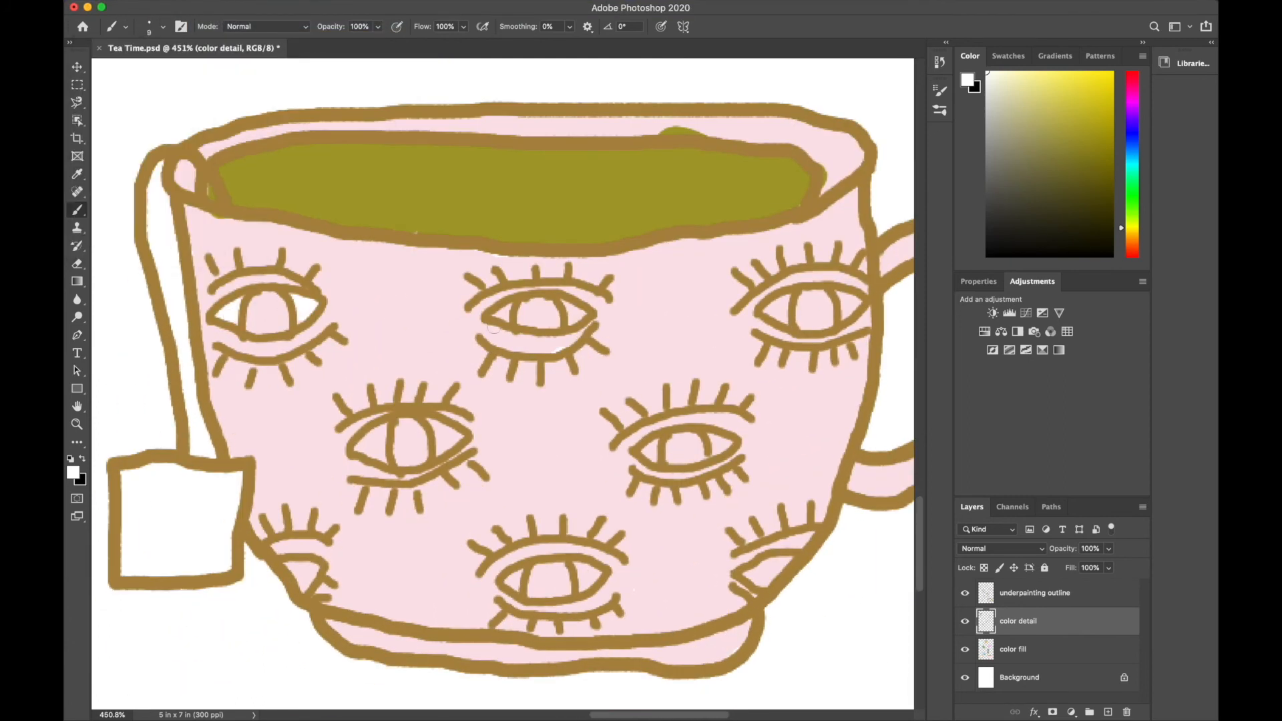
drag(496, 314, 506, 311)
drag(569, 306, 574, 318)
drag(377, 433, 361, 456)
drag(433, 427, 452, 443)
drag(299, 574, 313, 578)
drag(513, 578, 515, 583)
drag(581, 568, 591, 581)
drag(649, 444, 653, 447)
drag(767, 311, 782, 309)
drag(842, 297, 853, 307)
drag(750, 574, 780, 566)
Step: Fill the centres of all the eyes on the pink mug with black
click(1091, 248)
drag(520, 314, 558, 317)
mouse_move(254, 299)
mouse_down()
mouse_move(259, 323)
mouse_move(276, 302)
mouse_move(289, 315)
mouse_up()
mouse_move(401, 431)
mouse_down()
mouse_move(408, 461)
mouse_move(419, 433)
mouse_up()
mouse_move(543, 566)
mouse_down()
mouse_move(538, 591)
mouse_move(557, 578)
mouse_move(569, 587)
mouse_up()
mouse_move(674, 444)
mouse_down()
mouse_move(695, 461)
mouse_move(698, 437)
mouse_up()
mouse_move(806, 302)
mouse_down()
mouse_move(818, 324)
mouse_move(827, 295)
mouse_up()
drag(774, 569, 778, 576)
Step: Fill the square tea tag hanging from the pink mug with bright red
mouse_move(1131, 164)
mouse_down()
mouse_move(1131, 211)
mouse_move(1149, 122)
mouse_move(1134, 255)
mouse_up()
click(1083, 82)
mouse_move(126, 476)
mouse_down()
mouse_move(110, 494)
mouse_move(152, 567)
mouse_move(226, 566)
mouse_move(132, 518)
mouse_move(205, 475)
mouse_move(133, 538)
mouse_up()
right_click(143, 462)
click(104, 376)
drag(224, 549, 239, 493)
Step: Add a layer named highlights above the underpainting outline layer and set the painting colour to white
scroll(238, 481, down, 5)
scroll(238, 481, up, 5)
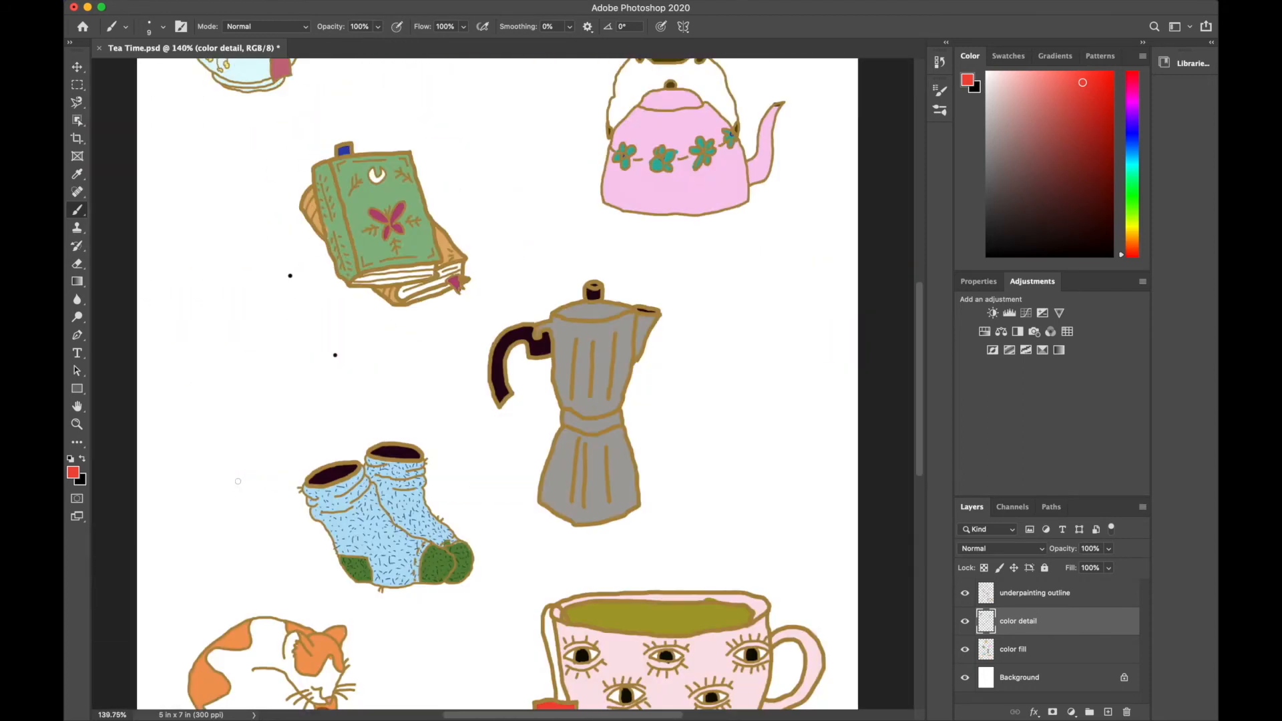
scroll(238, 481, down, 3)
click(1108, 713)
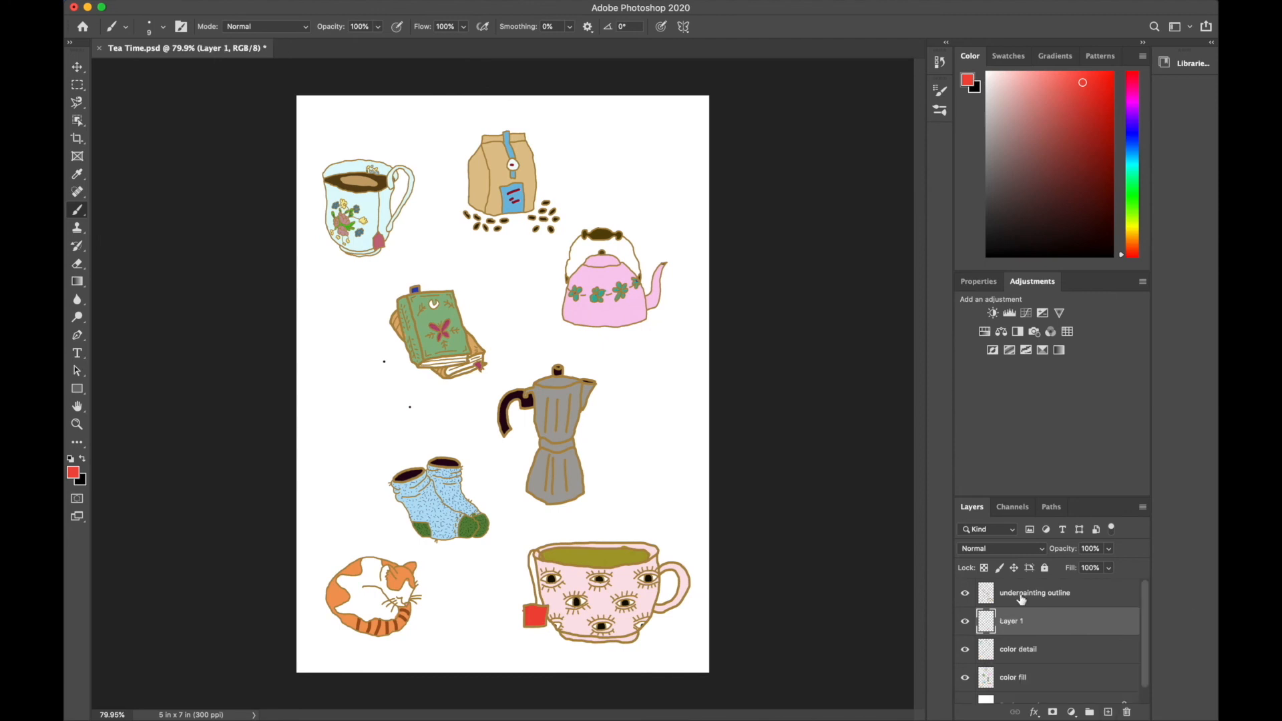
drag(1022, 615, 1022, 582)
drag(1008, 248, 984, 73)
scroll(313, 141, up, 5)
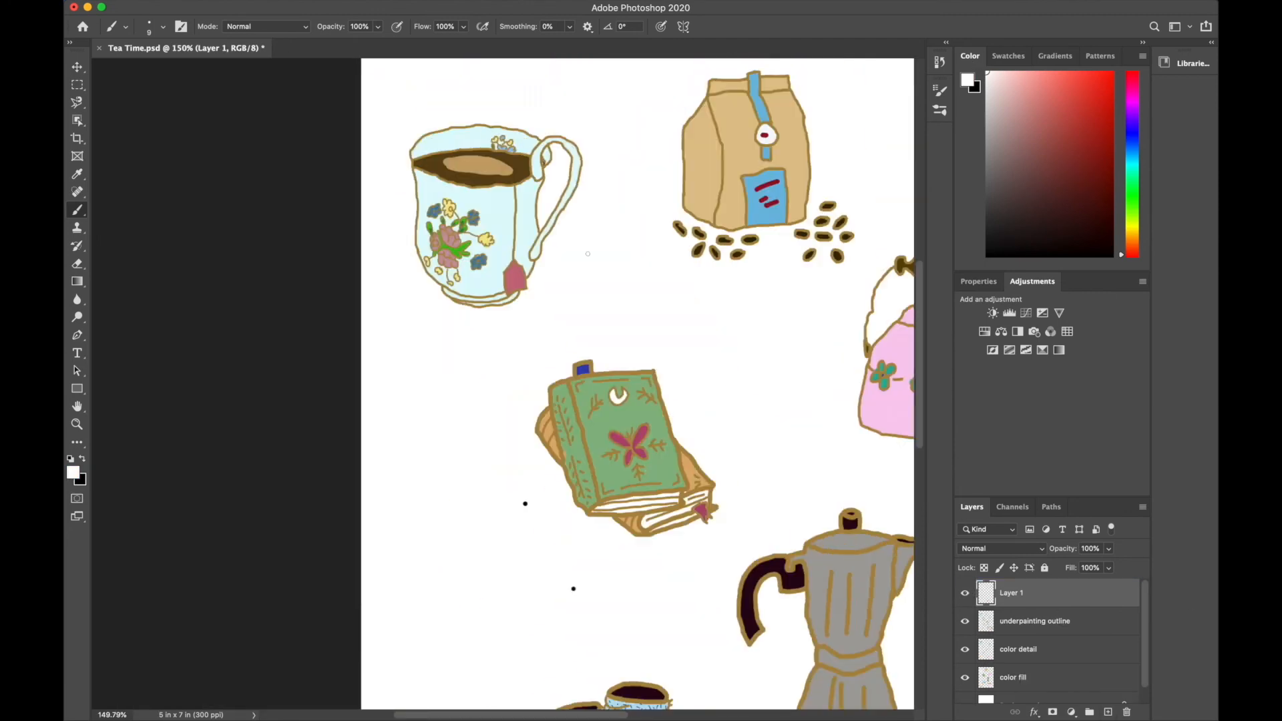
double_click(1012, 593)
text(highlights)
key(Return)
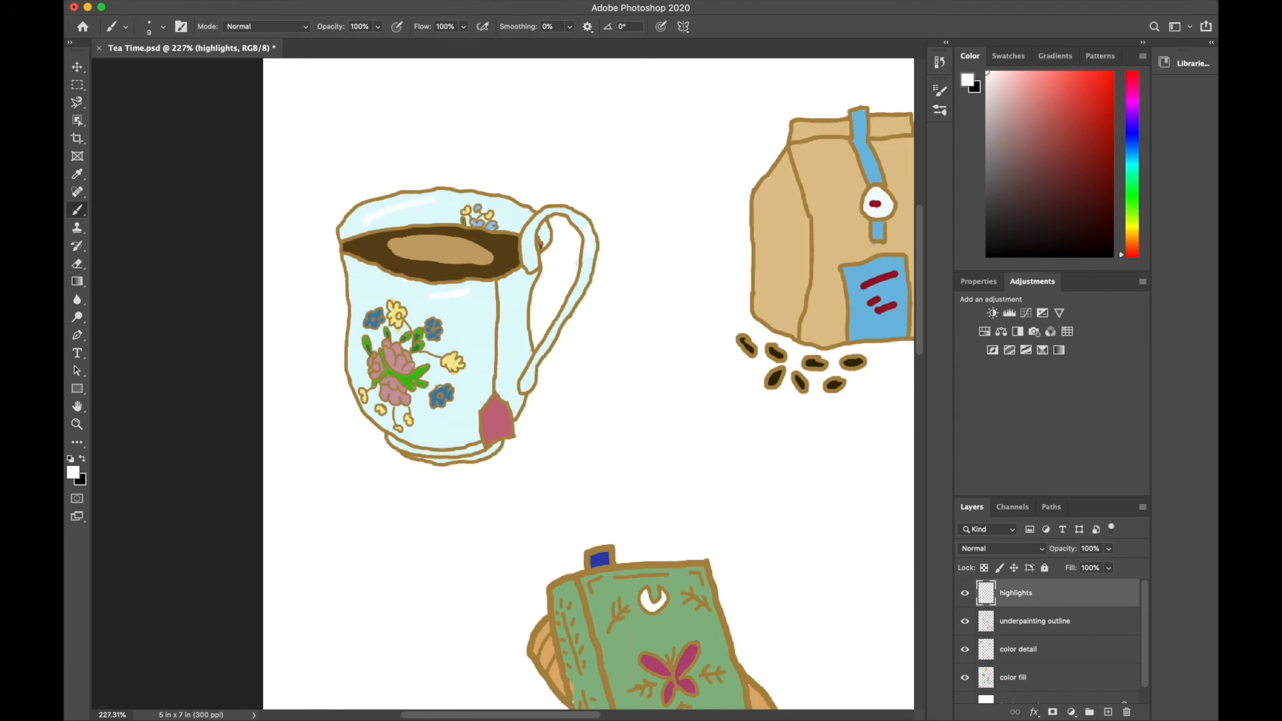
Step: Paint short white highlights on the coffee bag's front, folded top, side panel and edge
scroll(366, 223, right, 10)
scroll(366, 224, up, 2)
drag(350, 223, 382, 217)
drag(430, 191, 445, 187)
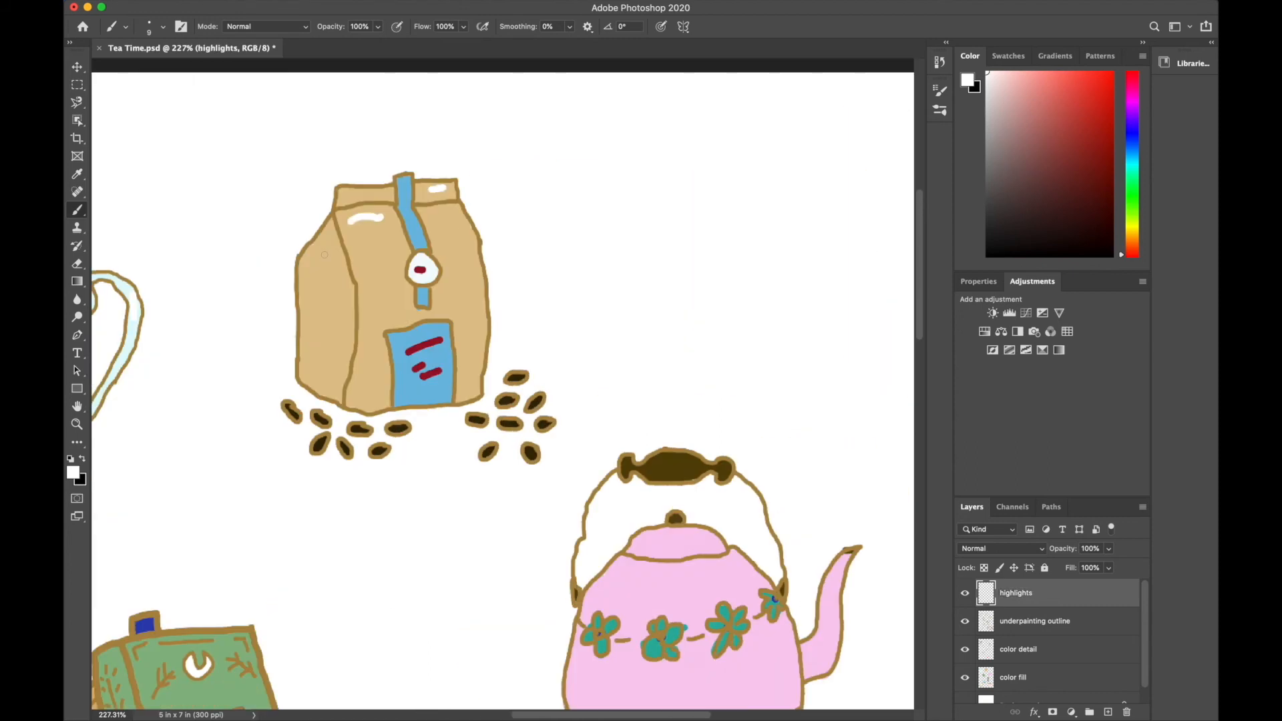
drag(327, 239, 339, 273)
drag(476, 347, 467, 380)
Step: Add tiny white highlights to the coffee beans using a 1 px brush
click(163, 27)
drag(144, 69, 140, 70)
key(Return)
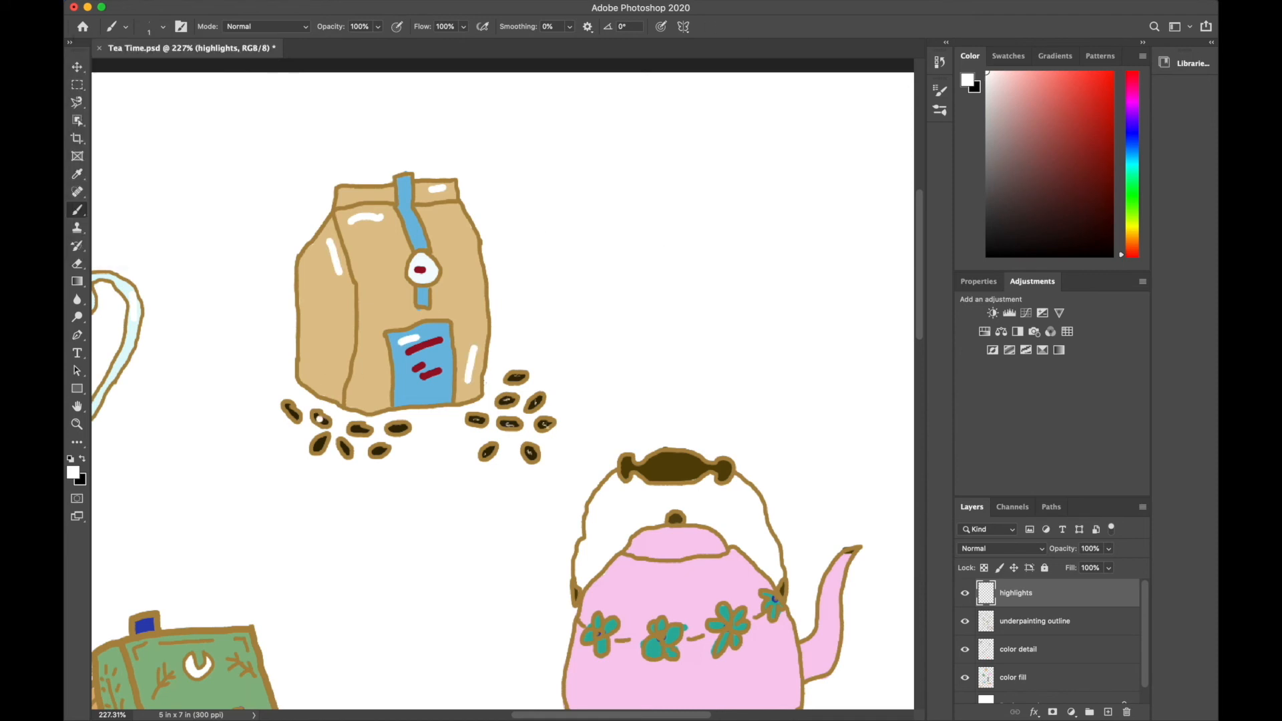
Step: Paint white highlights on the pink teapot's body, lid, spout and handle using a 9 px brush
scroll(503, 384, down, 5)
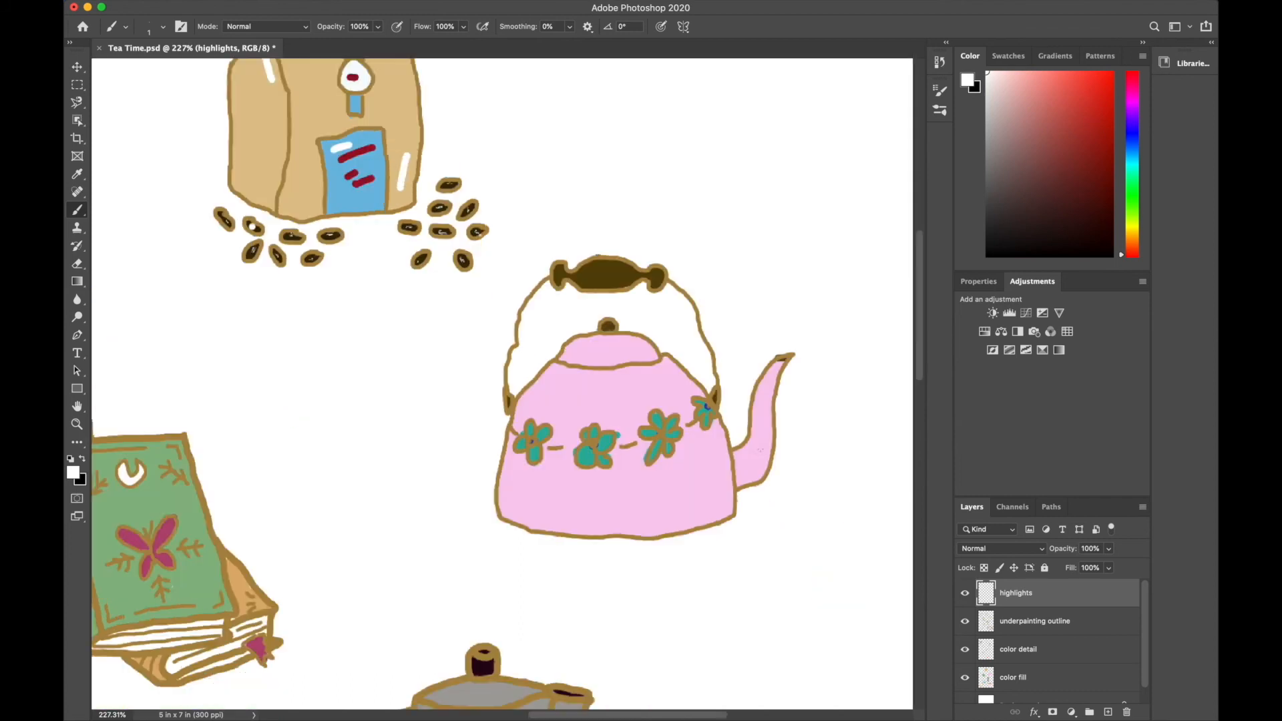
click(163, 26)
drag(140, 69, 143, 70)
mouse_move(591, 312)
mouse_down()
mouse_move(566, 323)
mouse_move(655, 342)
mouse_up()
drag(708, 416, 712, 453)
drag(757, 349, 747, 372)
drag(752, 420, 738, 451)
drag(499, 454, 540, 488)
drag(579, 247, 605, 241)
click(647, 246)
Step: Paint white highlights on the moka pot's handle, knob, lid, vertical ridges, waist band and base
scroll(501, 245, down, 10)
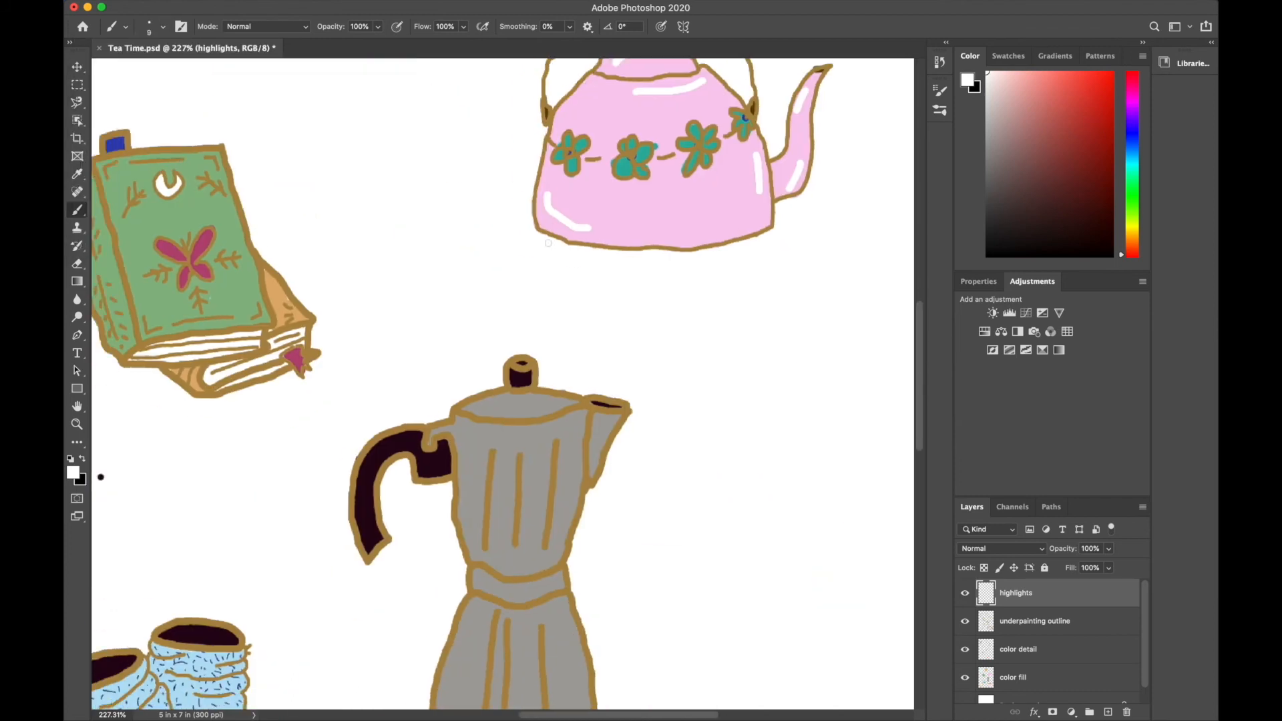
drag(351, 299, 379, 274)
drag(481, 239, 494, 238)
drag(553, 281, 536, 361)
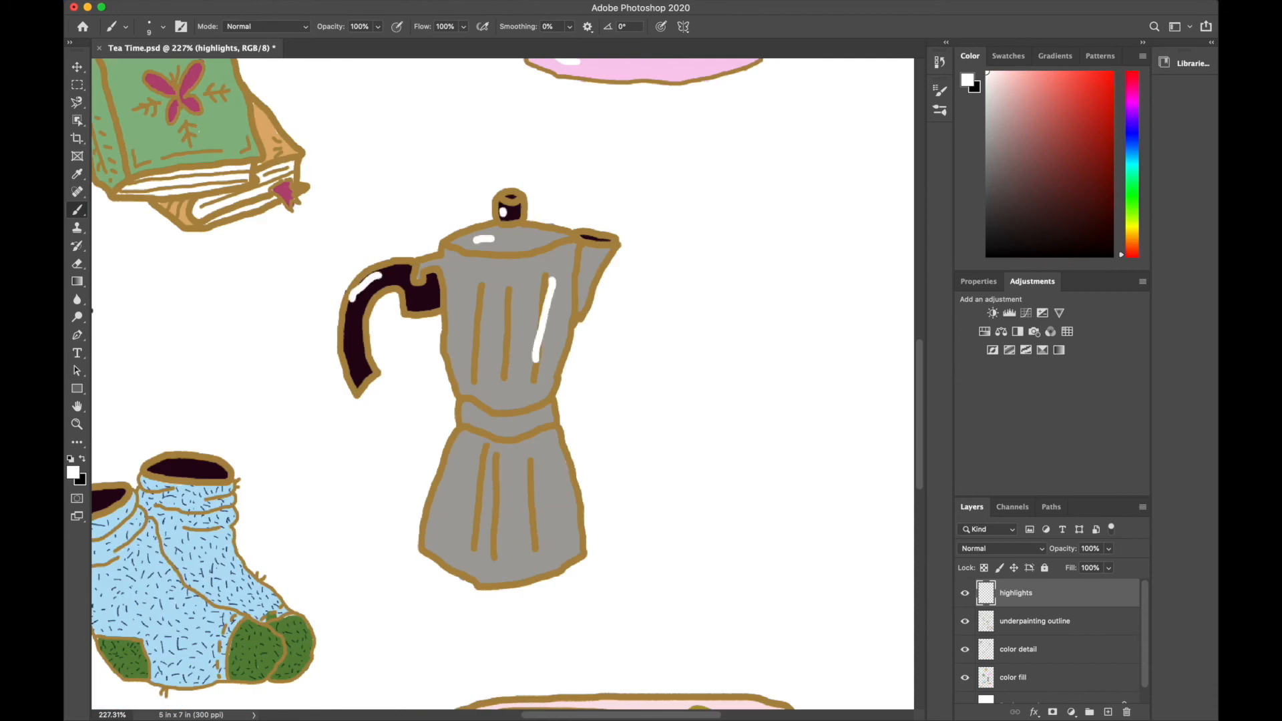
drag(512, 289, 506, 363)
drag(484, 289, 473, 374)
click(545, 416)
drag(462, 447, 436, 522)
drag(497, 571, 563, 559)
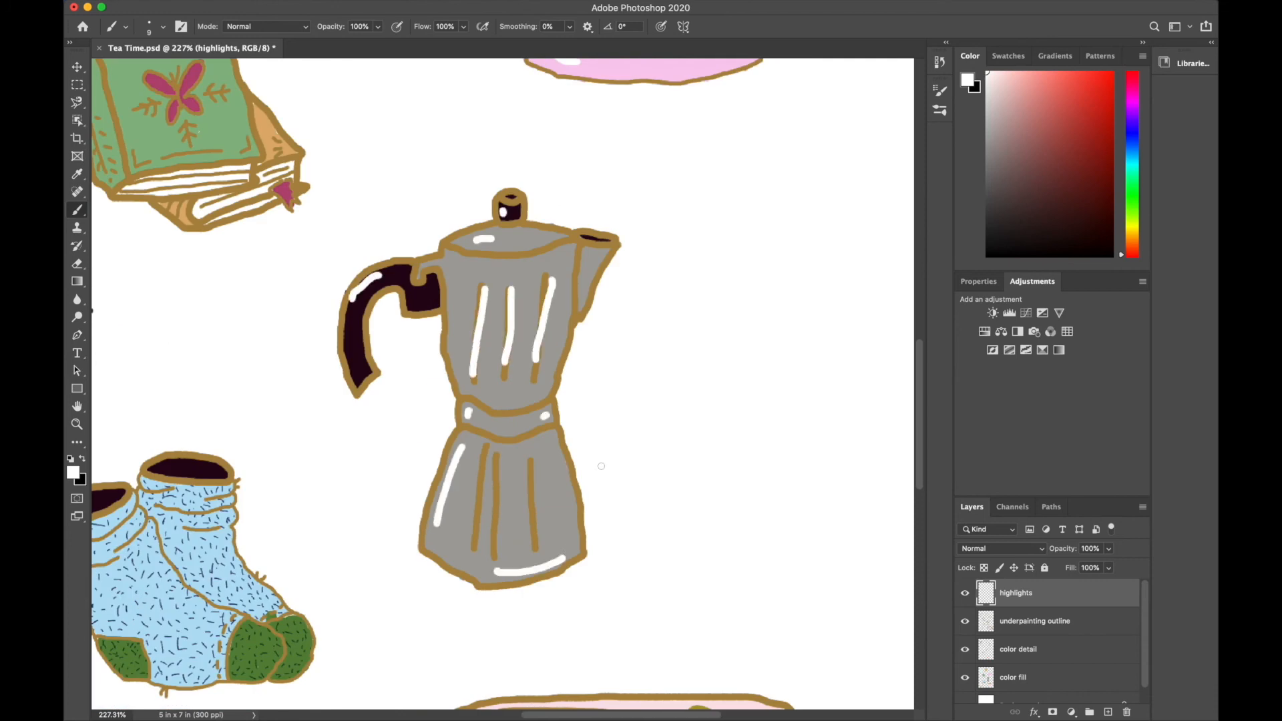
Step: Paint small white highlights on the socks' toes, heel and folds and on the orange patches of the sleeping cat
scroll(601, 466, down, 5)
scroll(601, 466, left, 5)
drag(538, 354, 548, 362)
drag(583, 351, 594, 348)
click(578, 392)
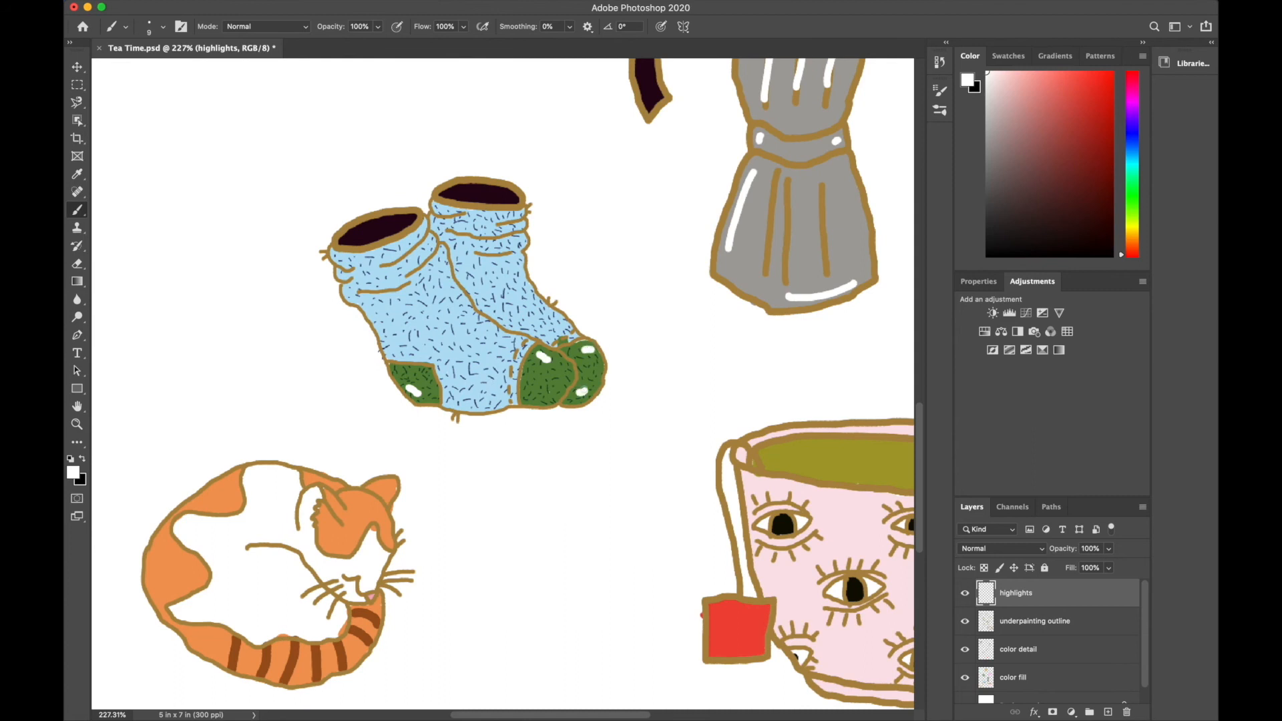
drag(445, 257, 442, 285)
drag(491, 309, 505, 320)
click(329, 494)
drag(160, 542, 155, 573)
Step: Paint white highlights on the pink mug's rim, handle, upper and lower body, and on the red tea tag
scroll(308, 550, right, 10)
scroll(308, 551, down, 2)
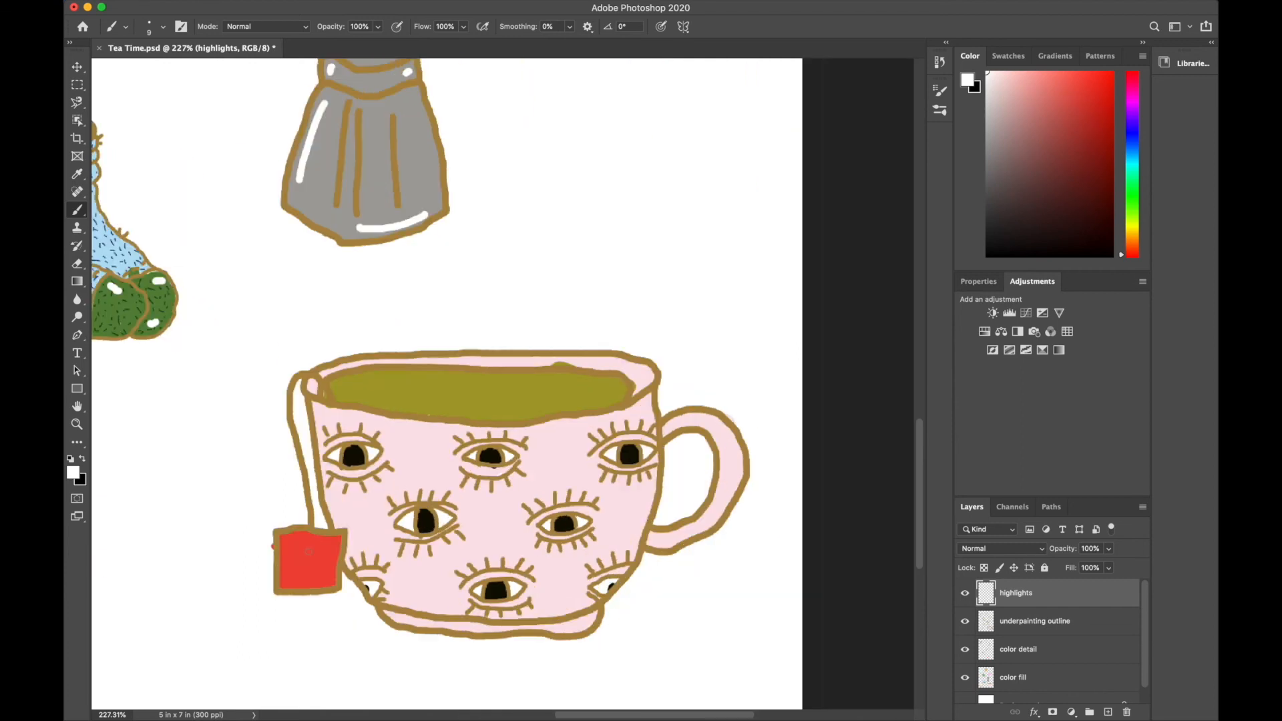
drag(641, 377, 632, 363)
drag(709, 422, 723, 457)
drag(293, 548, 326, 541)
drag(296, 562, 314, 560)
drag(401, 426, 448, 433)
drag(414, 591, 556, 605)
Step: Paint white highlights on the stacked books' covers, corners and spine
scroll(686, 519, down, 5)
scroll(686, 519, up, 10)
scroll(685, 519, left, 6)
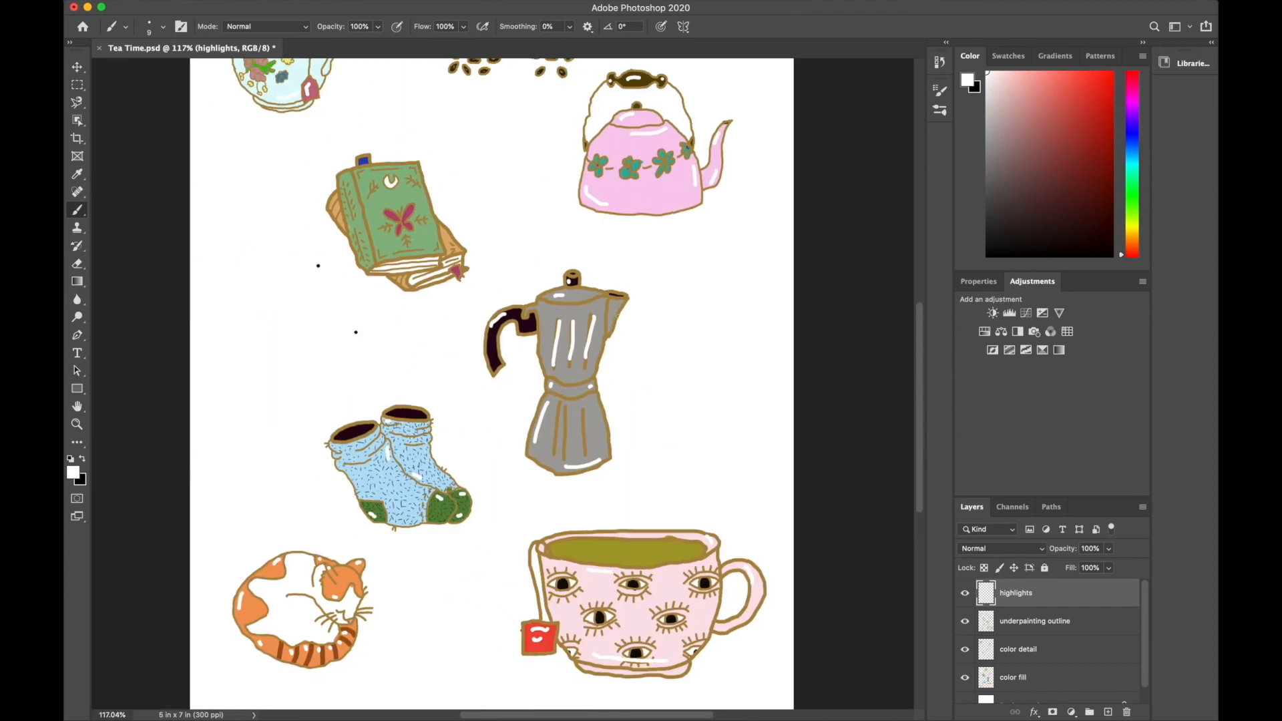
scroll(534, 382, up, 5)
drag(498, 427, 495, 440)
drag(380, 388, 398, 436)
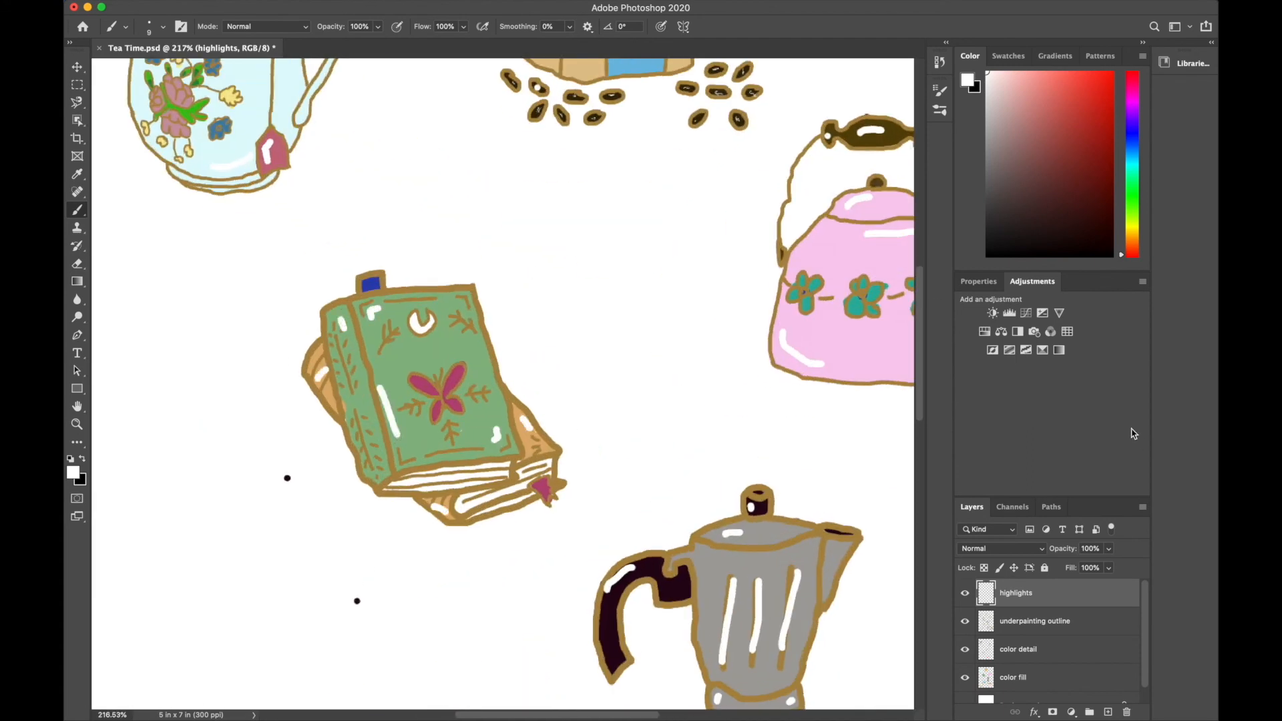
Step: Add a layer named black detail above the highlights layer
click(1108, 712)
key(a)
double_click(1013, 595)
text(black detail)
key(Return)
Step: Brush black accents onto the flowered mug's coffee, side, base and tea tag
scroll(773, 481, up, 5)
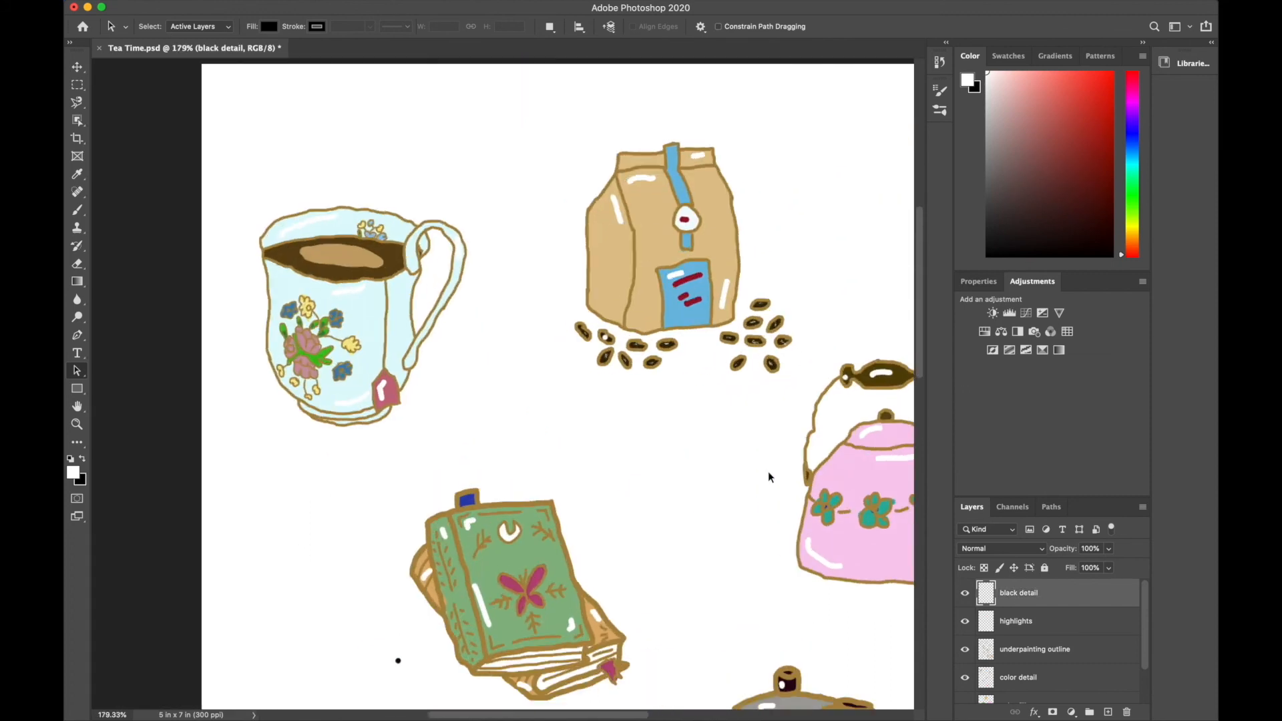
scroll(773, 480, left, 4)
click(1001, 243)
click(76, 210)
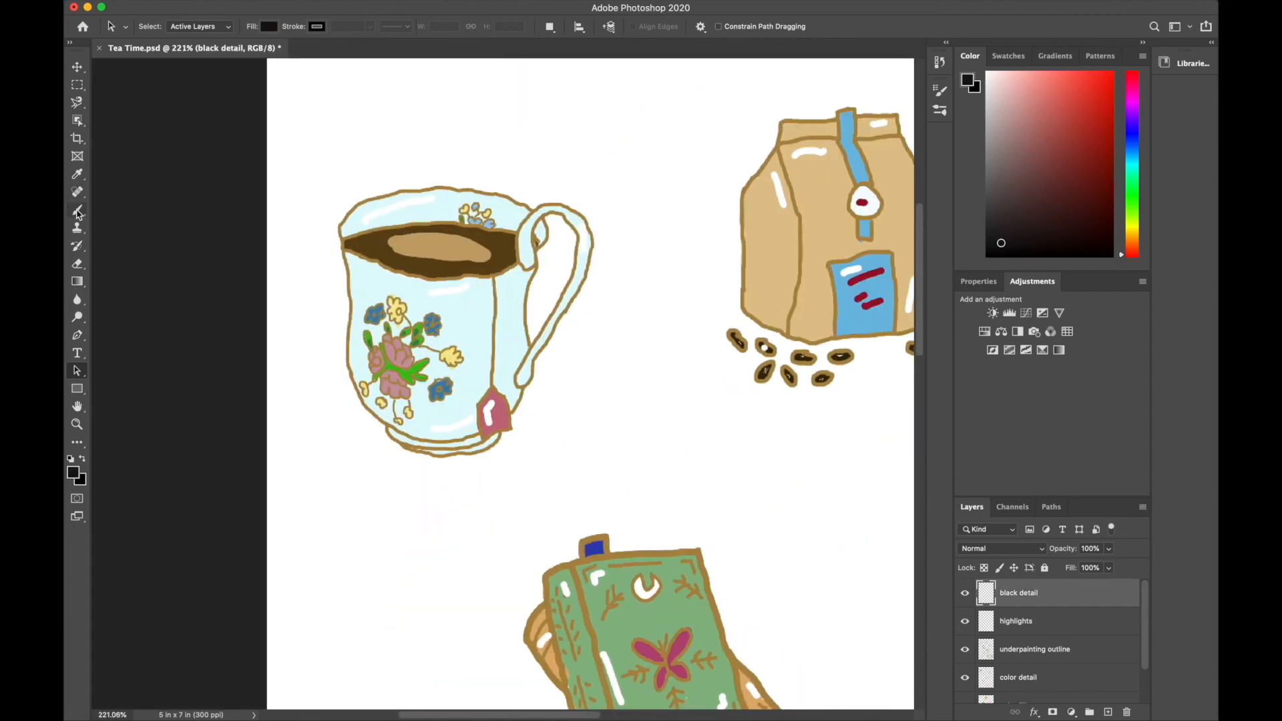
drag(367, 241, 381, 251)
drag(497, 236, 509, 255)
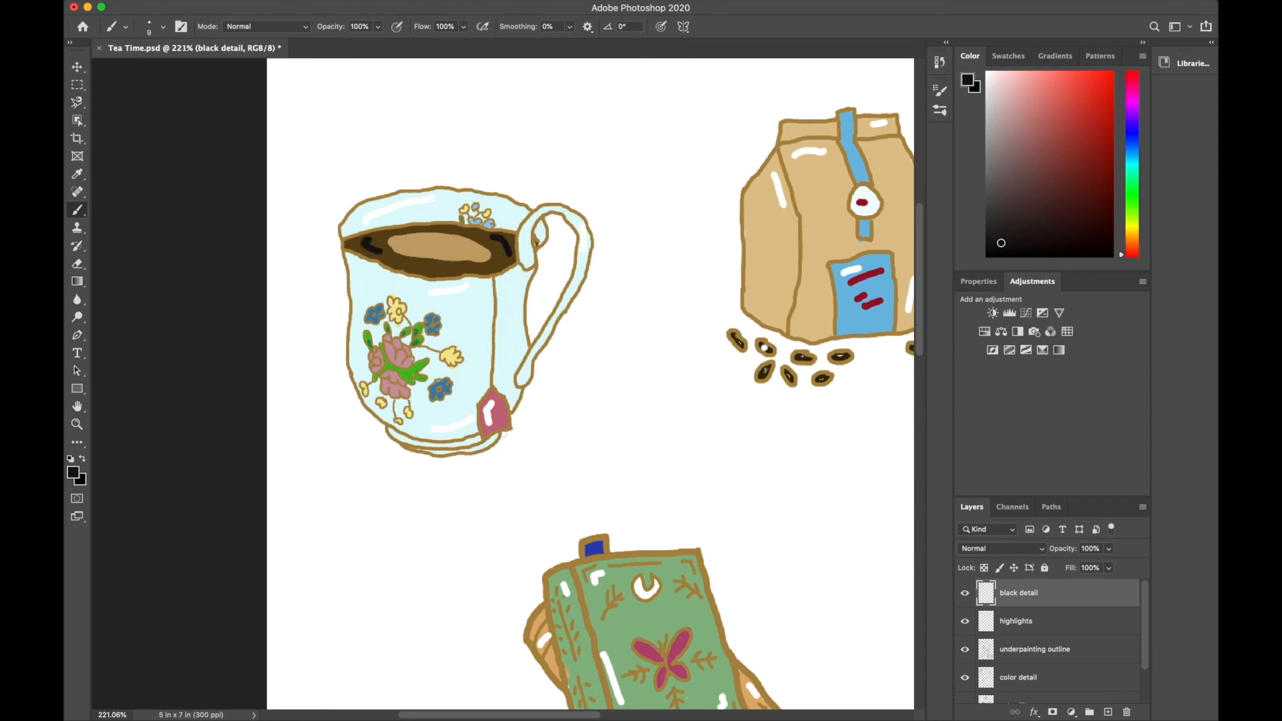
drag(433, 422, 464, 414)
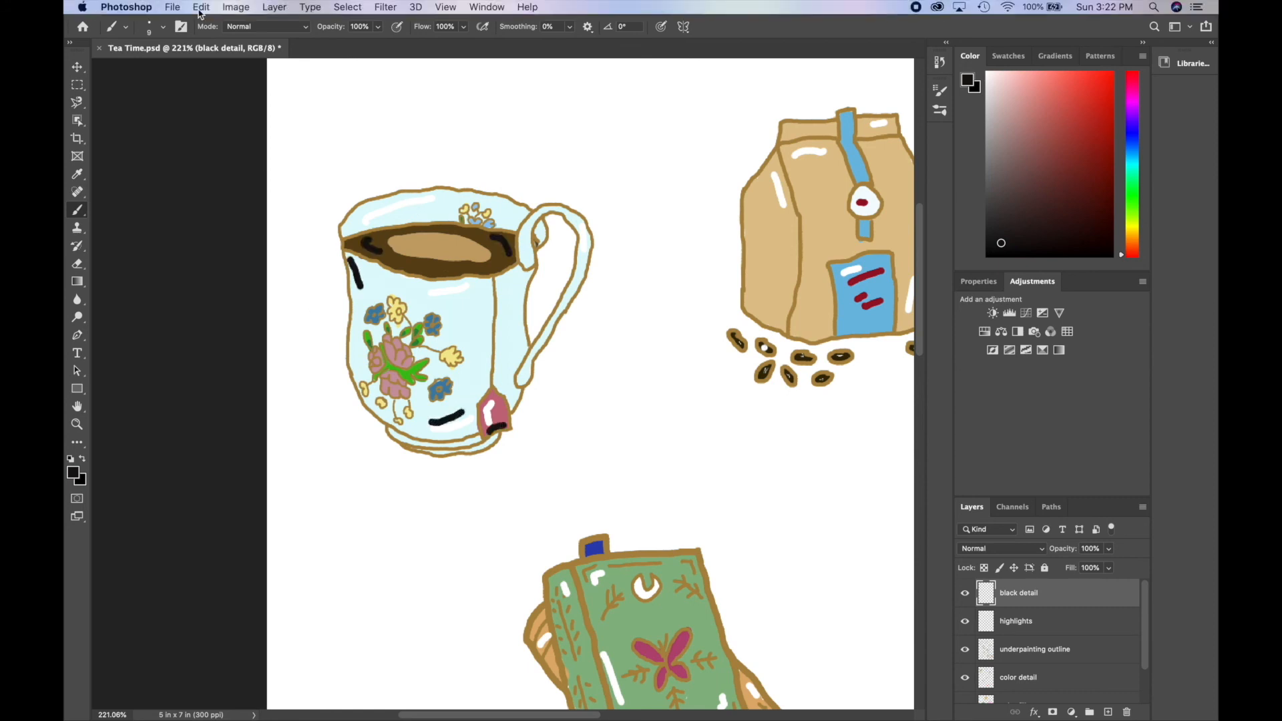
Step: Paint black accents on the coffee bag's side panel and label, undoing a misplaced stroke
scroll(269, 700, right, 5)
scroll(268, 700, down, 1)
drag(525, 138, 514, 215)
key(super+z)
drag(631, 101, 662, 99)
Step: Paint black accents on the pink teapot's handle, the dashes between its flowers, the lid rim and the spout base
scroll(795, 226, right, 5)
scroll(795, 226, down, 2)
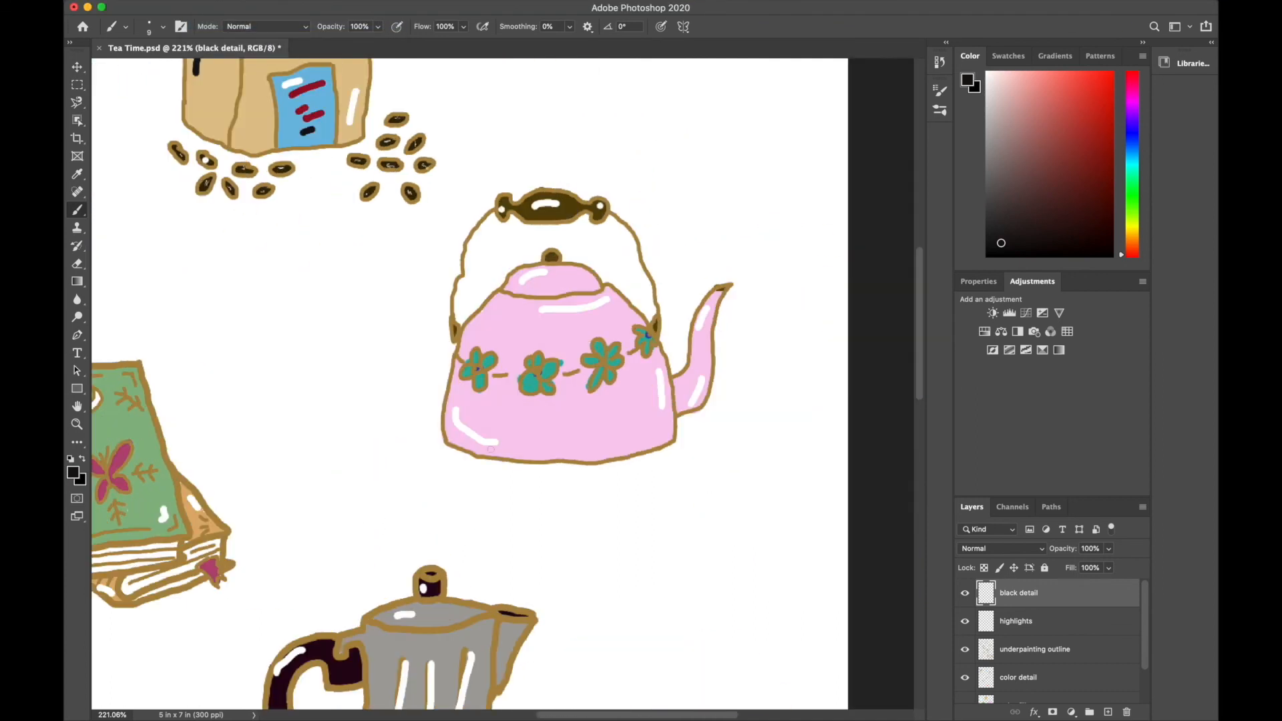
drag(503, 213, 590, 213)
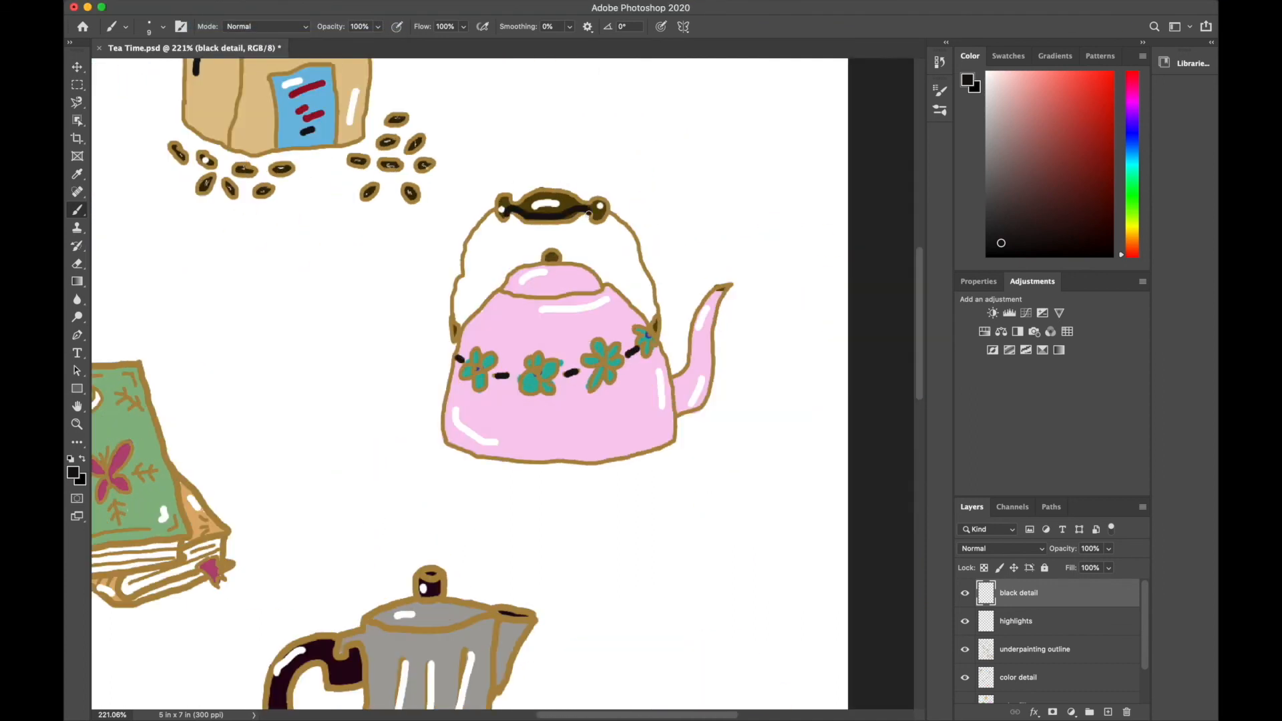
drag(505, 289, 601, 285)
drag(673, 381, 679, 405)
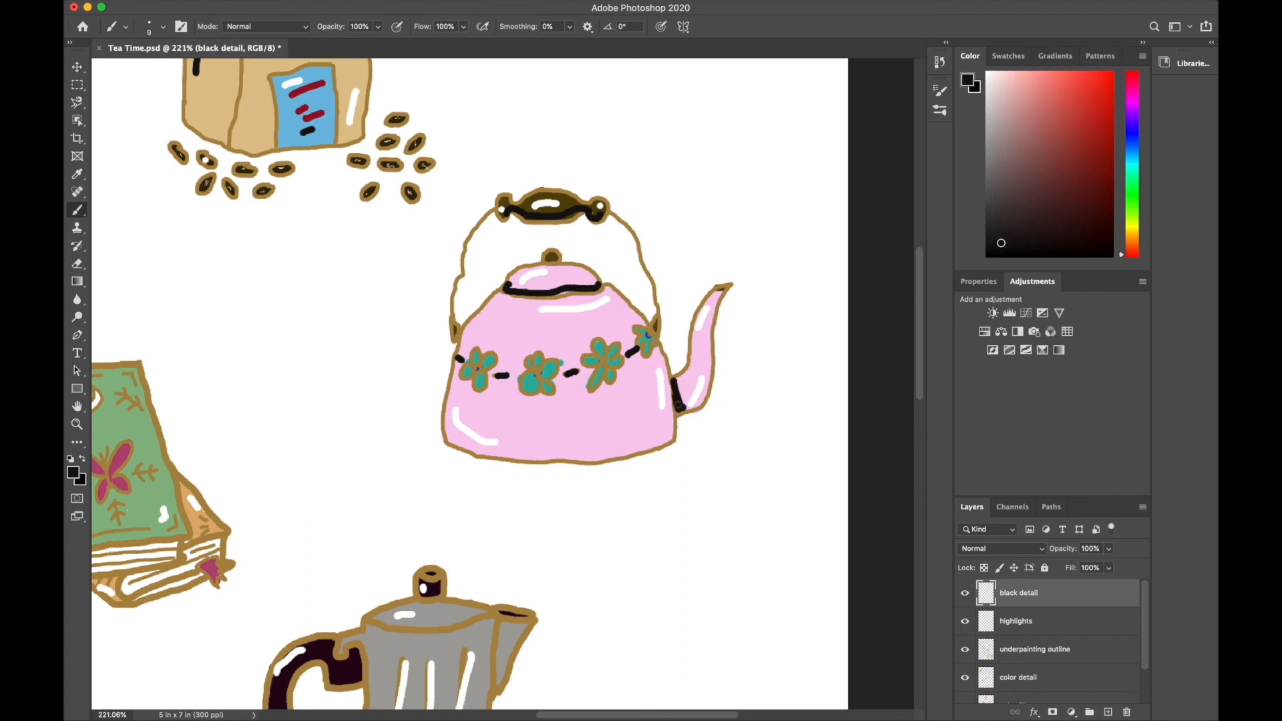
Step: Erase the two stray black dots below the books, and make the black detail layer active again
scroll(718, 288, left, 10)
scroll(718, 287, down, 5)
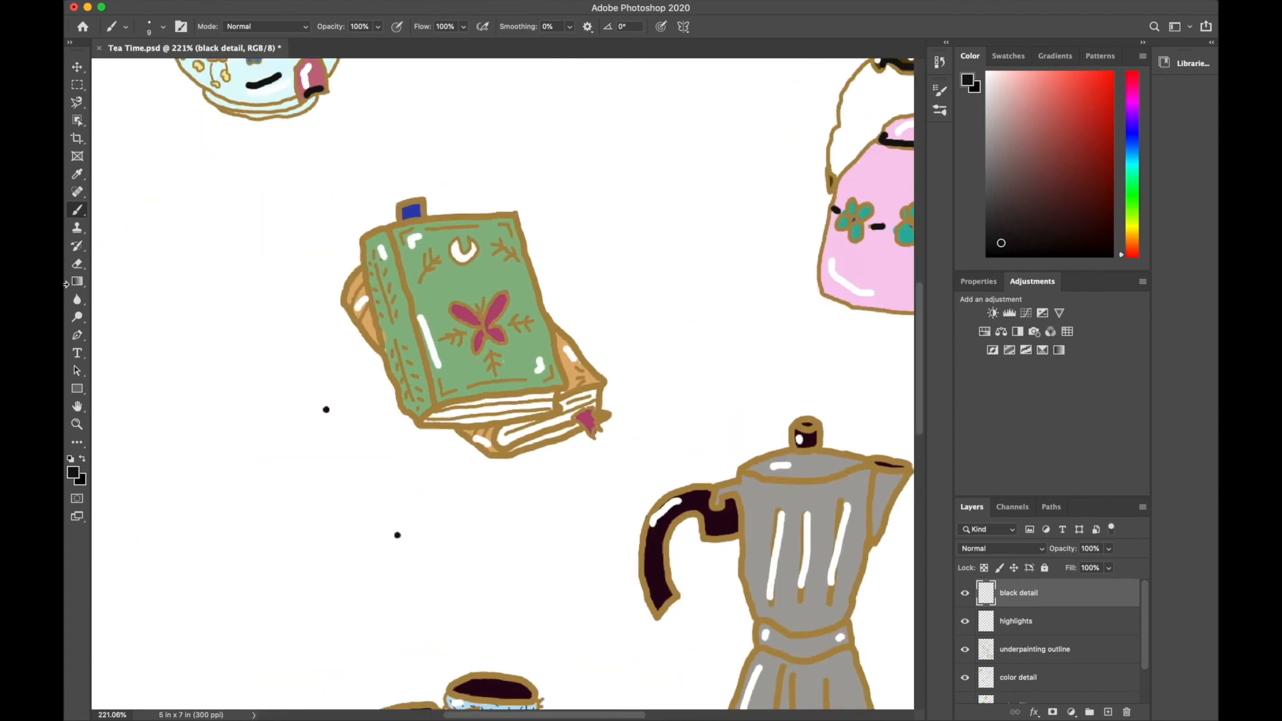
click(77, 264)
click(1052, 621)
right_click(1051, 622)
right_click(1117, 651)
right_click(577, 476)
click(343, 425)
click(1064, 674)
click(1064, 593)
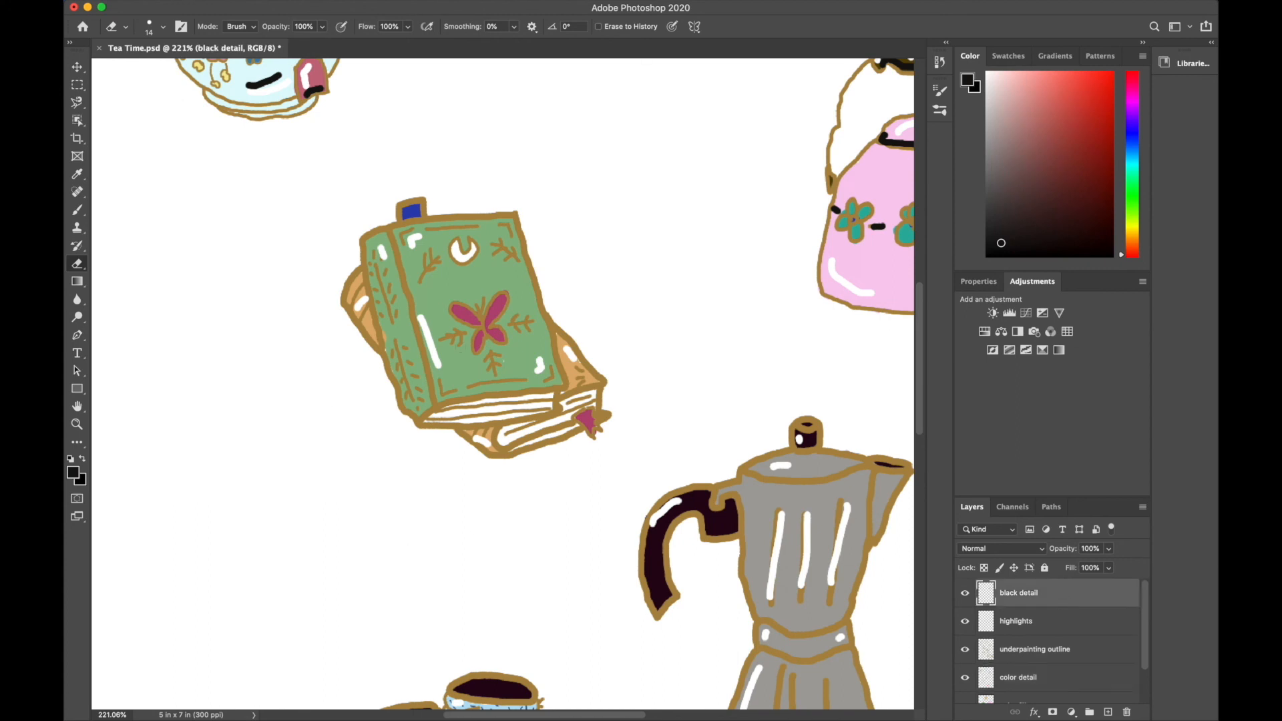
Step: Paint black accents on the green book's cover along its lower border and corners
key(b)
mouse_move(458, 237)
mouse_down()
mouse_move(474, 262)
mouse_move(460, 238)
mouse_up()
mouse_move(482, 308)
mouse_down()
mouse_move(469, 349)
mouse_move(480, 311)
mouse_move(513, 343)
mouse_move(482, 335)
mouse_up()
drag(441, 385, 510, 382)
click(198, 6)
mouse_move(428, 230)
mouse_down()
mouse_move(473, 229)
mouse_move(398, 216)
mouse_move(424, 217)
mouse_up()
click(247, 24)
Step: Try black strokes along the books' page edges, and undo them
mouse_move(435, 409)
mouse_down()
mouse_move(563, 392)
mouse_move(556, 415)
mouse_move(532, 424)
mouse_move(551, 415)
mouse_up()
click(199, 6)
click(237, 23)
click(199, 7)
click(237, 23)
click(199, 7)
click(237, 23)
Step: Outline the moka pot's waist band in black and paint black accents on the socks' openings, folds and toes
scroll(671, 406, down, 5)
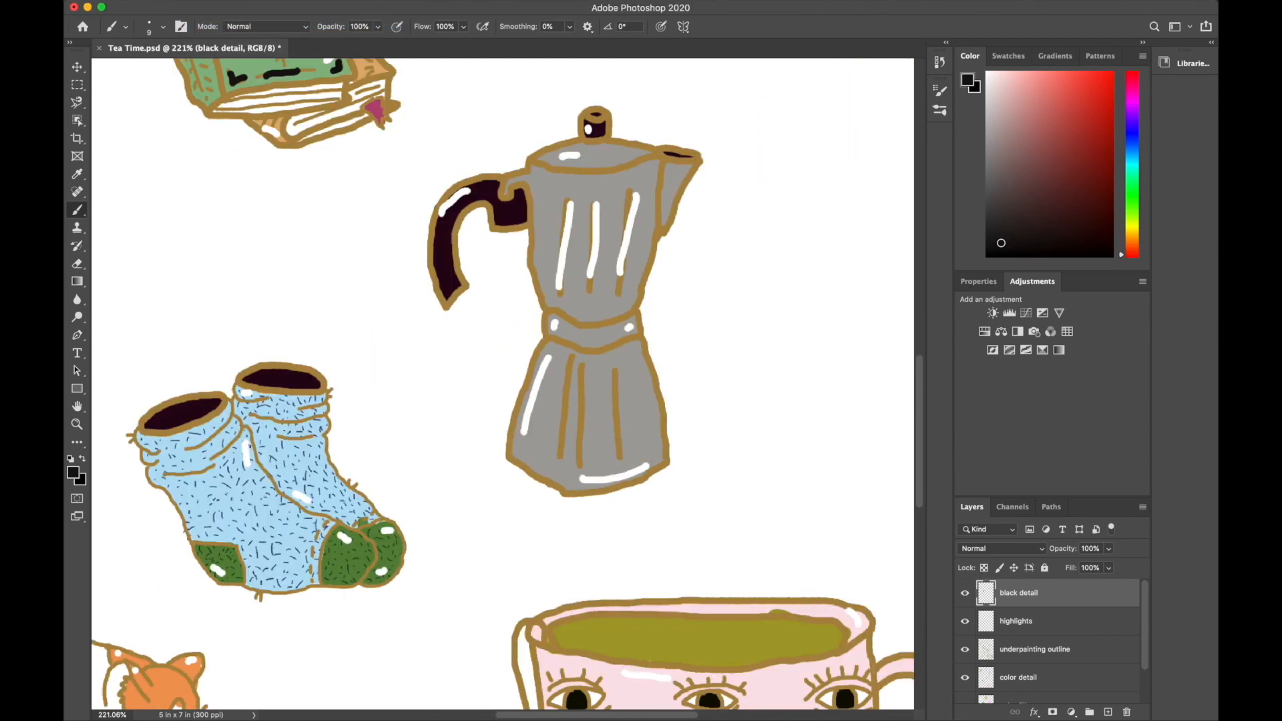
mouse_move(551, 313)
mouse_down()
mouse_move(638, 335)
mouse_move(555, 311)
mouse_up()
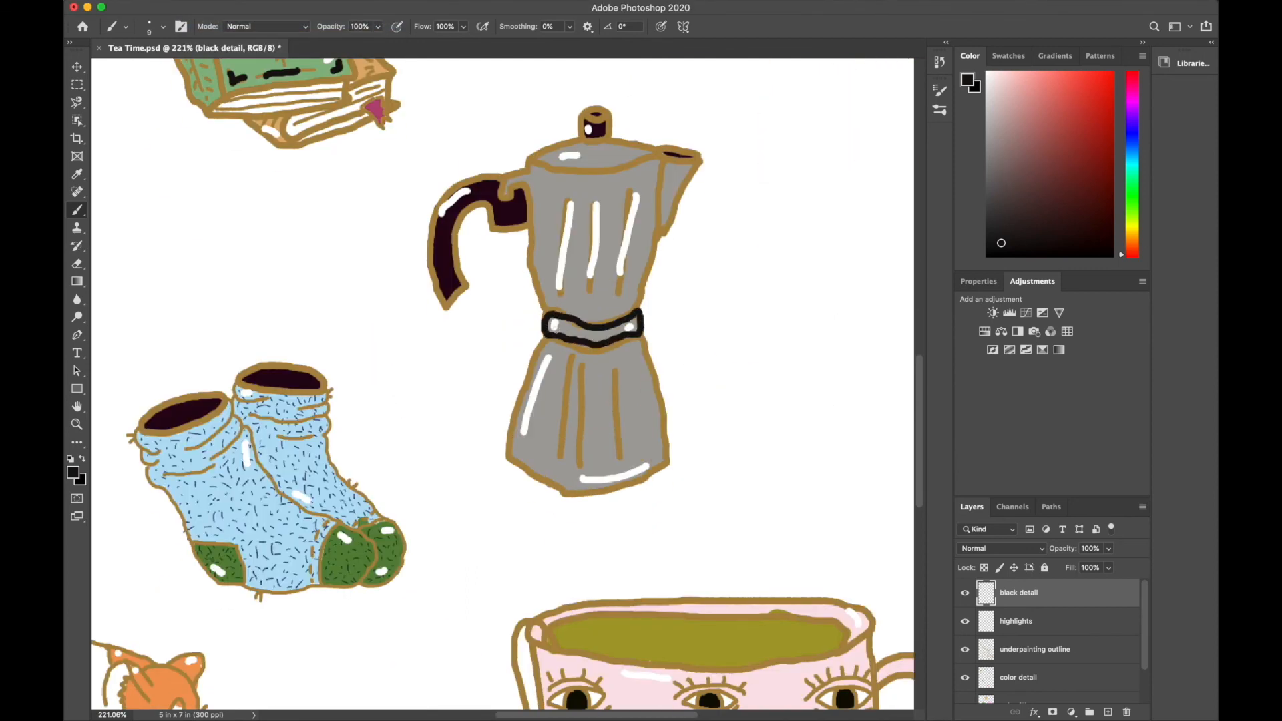
scroll(668, 207, down, 4)
scroll(668, 207, left, 3)
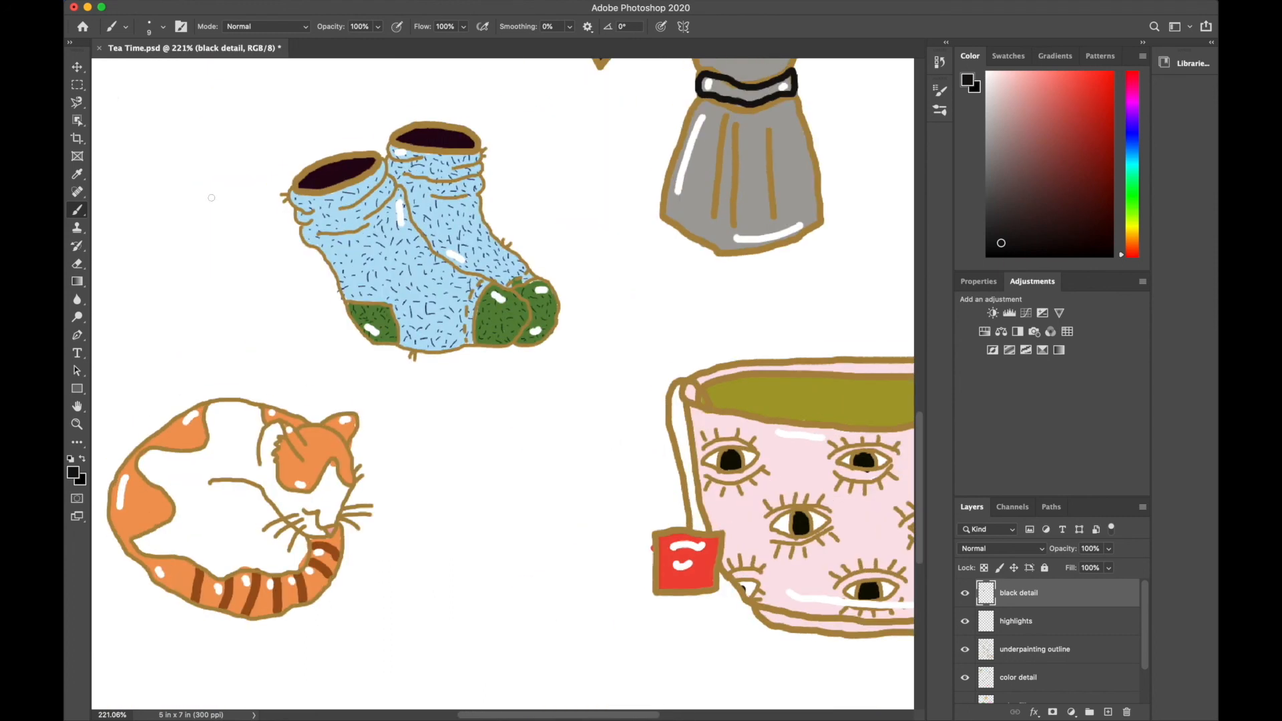
drag(401, 137, 458, 144)
mouse_move(478, 313)
mouse_down()
mouse_move(477, 339)
mouse_move(538, 334)
mouse_up()
drag(309, 229, 306, 241)
drag(391, 182, 372, 211)
drag(441, 191, 459, 192)
Step: Try black strokes over the sleeping cat's whiskers, and undo them
drag(302, 513, 270, 524)
mouse_move(305, 521)
mouse_down()
mouse_move(275, 533)
mouse_move(290, 545)
mouse_up()
drag(344, 507, 371, 508)
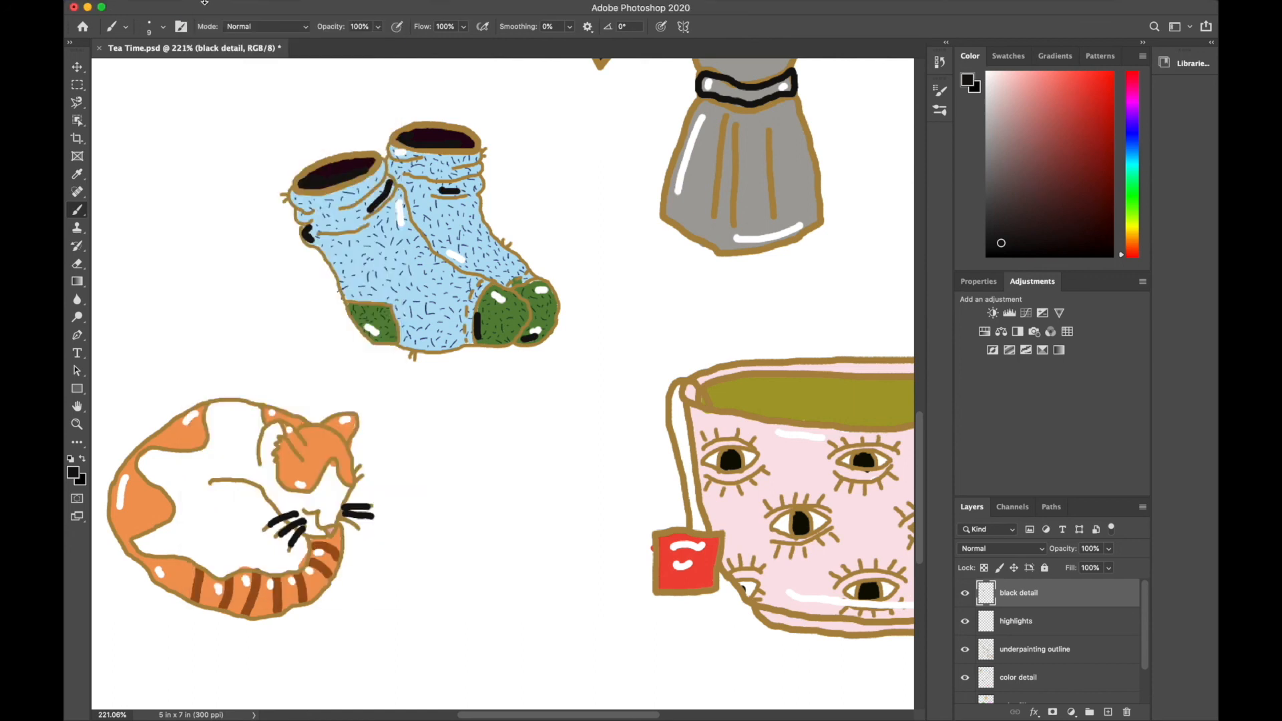
key(ctrl+z)
key(ctrl+z)
key(ctrl+z)
key(ctrl+z)
Step: Trace the pink mug's tea tag and string in black and add a black accent on the tag
scroll(227, 29, down, 5)
scroll(227, 29, up, 4)
scroll(227, 29, right, 5)
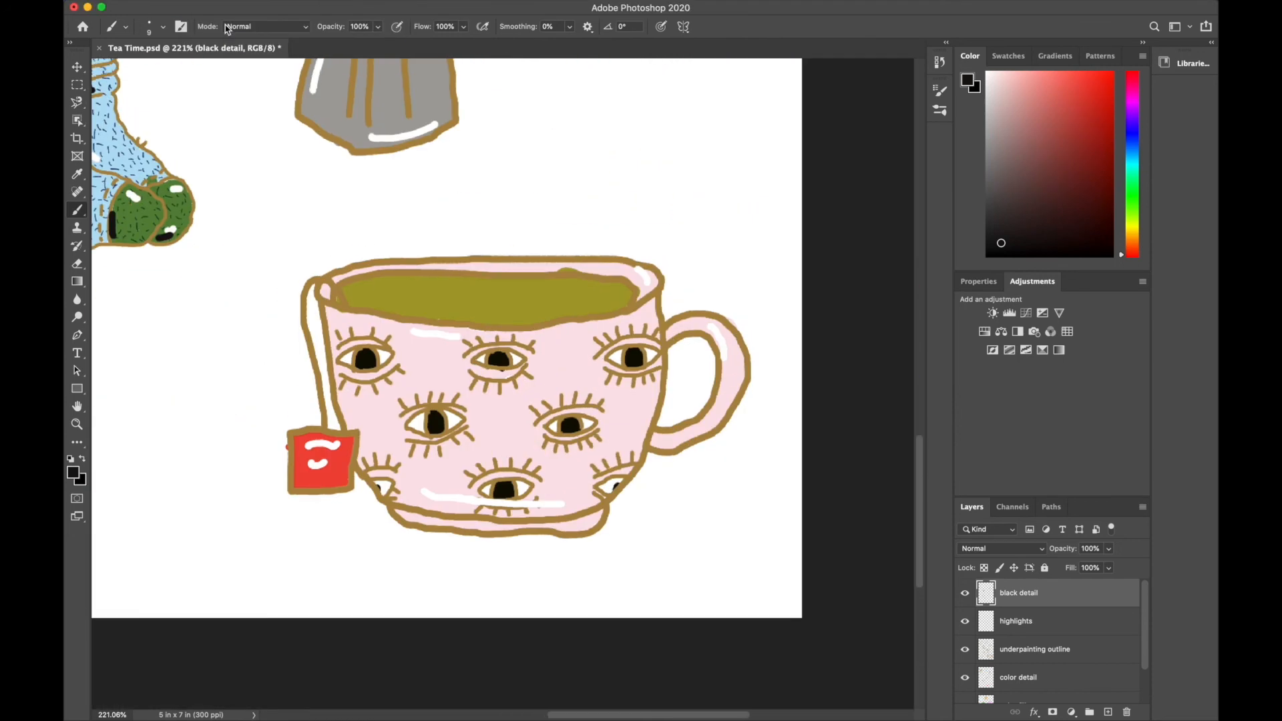
drag(310, 479, 334, 472)
mouse_move(345, 301)
mouse_down()
mouse_move(295, 432)
mouse_move(329, 489)
mouse_move(325, 425)
mouse_up()
scroll(658, 375, down, 5)
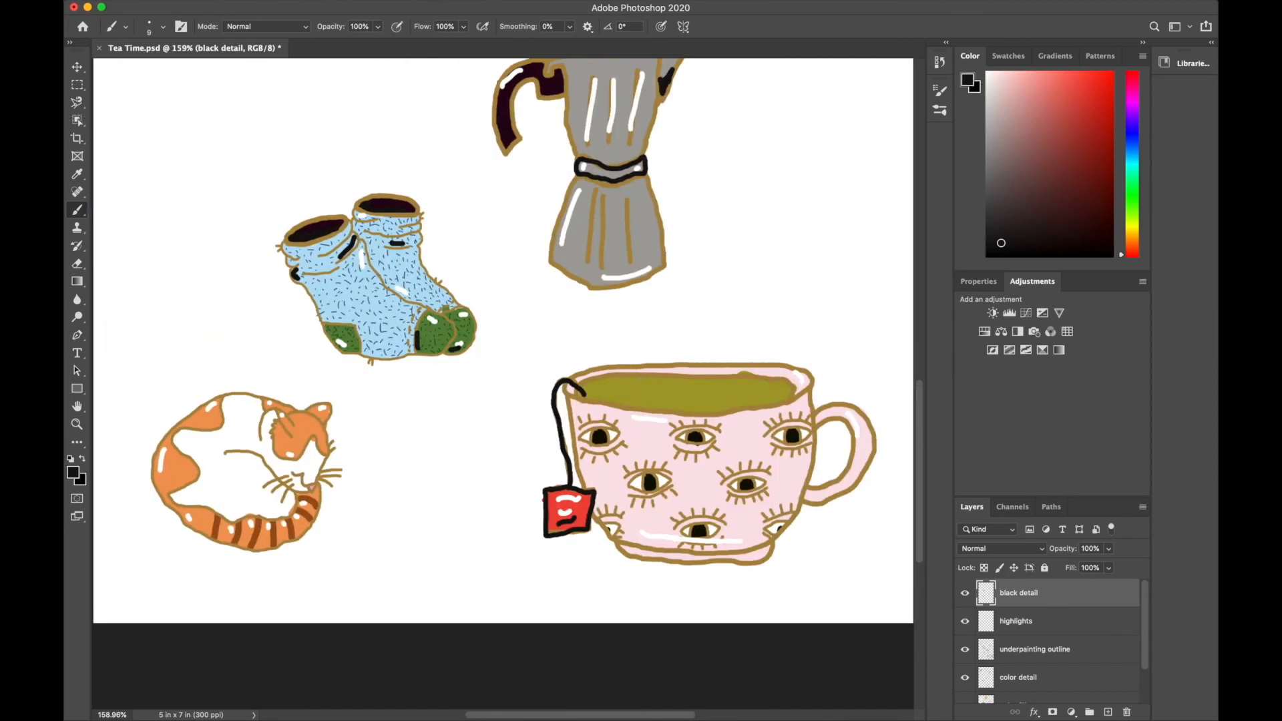
Step: Save the illustration document Tea Time.psd with its finished black details
scroll(648, 377, up, 5)
scroll(641, 379, down, 3)
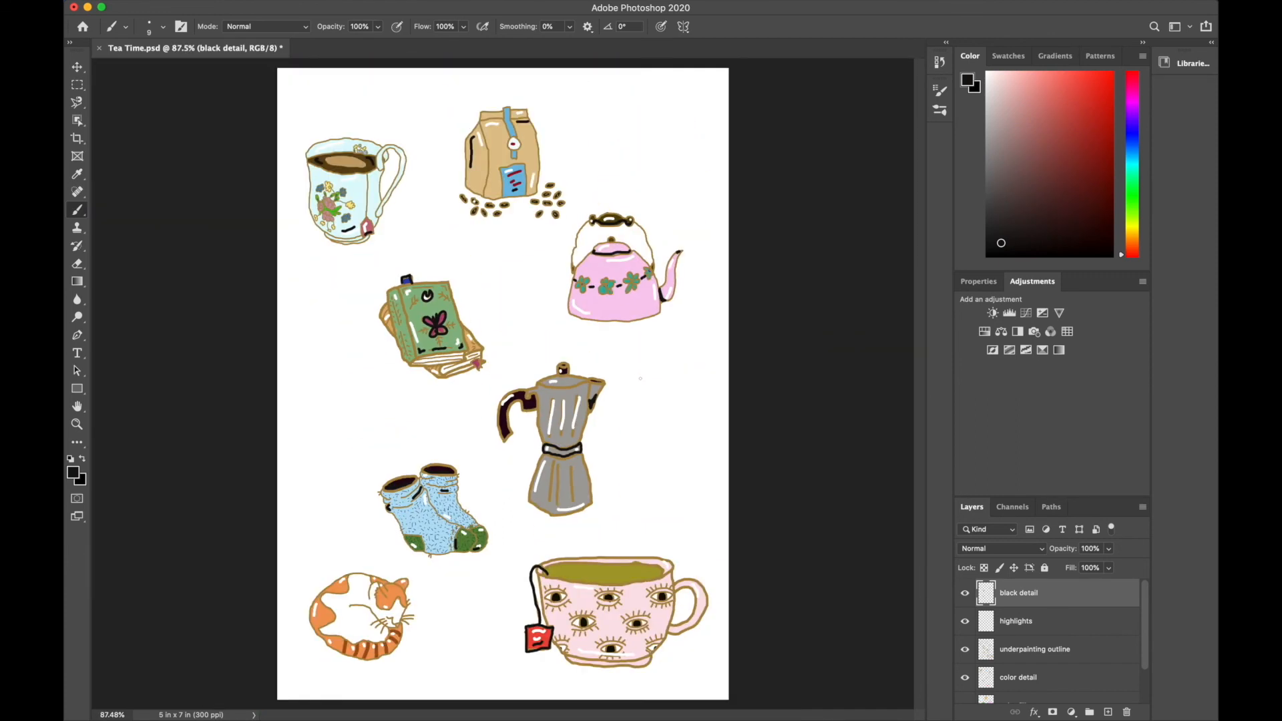
click(177, 6)
click(205, 147)
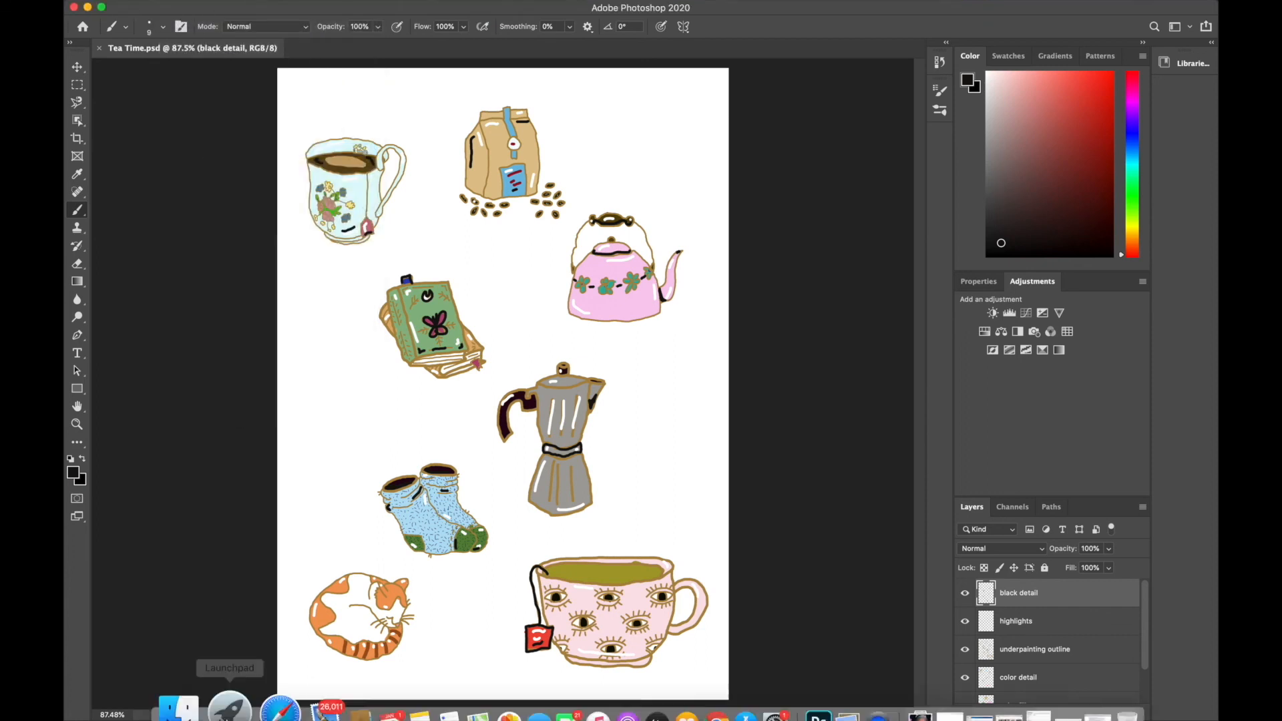
click(843, 688)
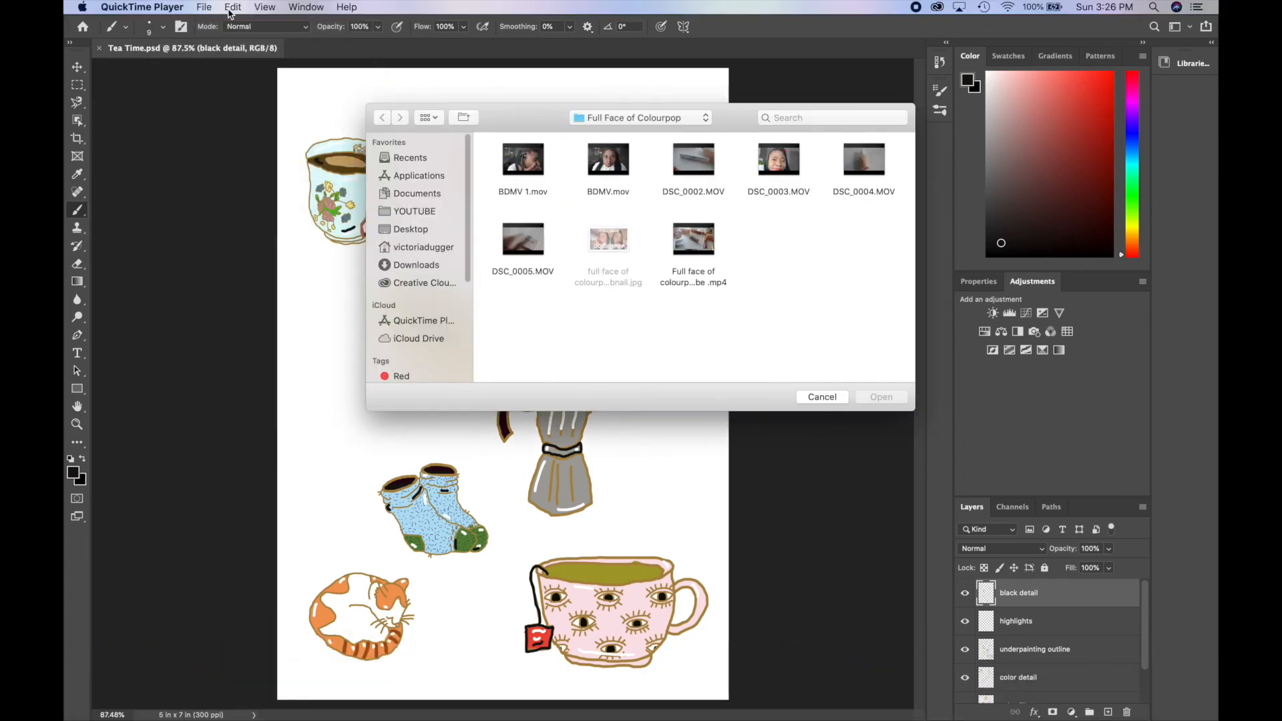
scroll(445, 349, up, 4)
key(Escape)
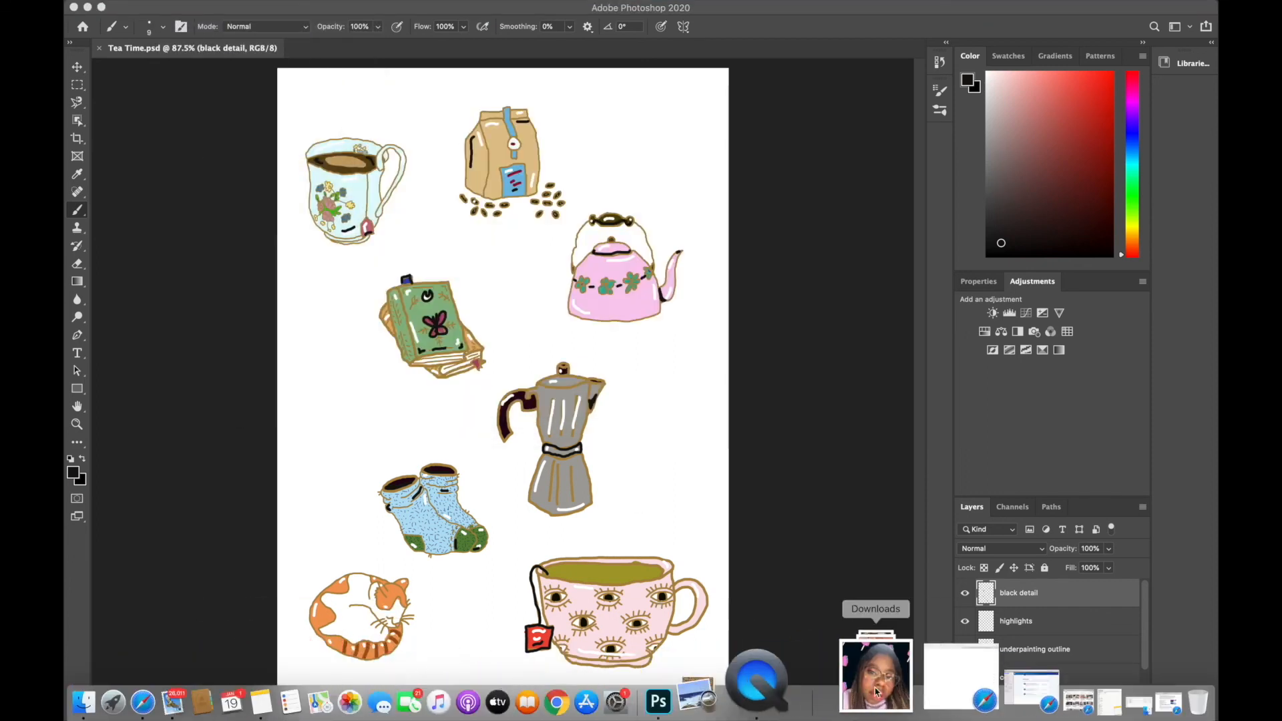
click(204, 6)
mouse_move(113, 3)
mouse_move(214, 4)
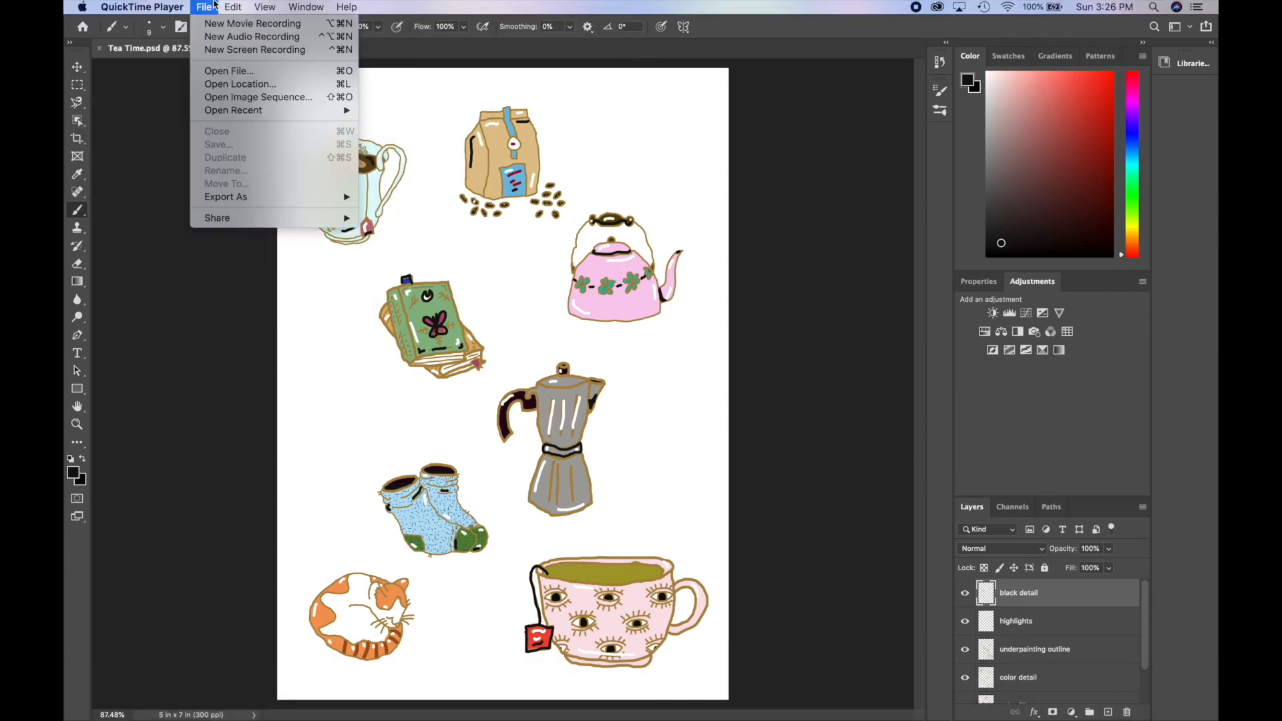